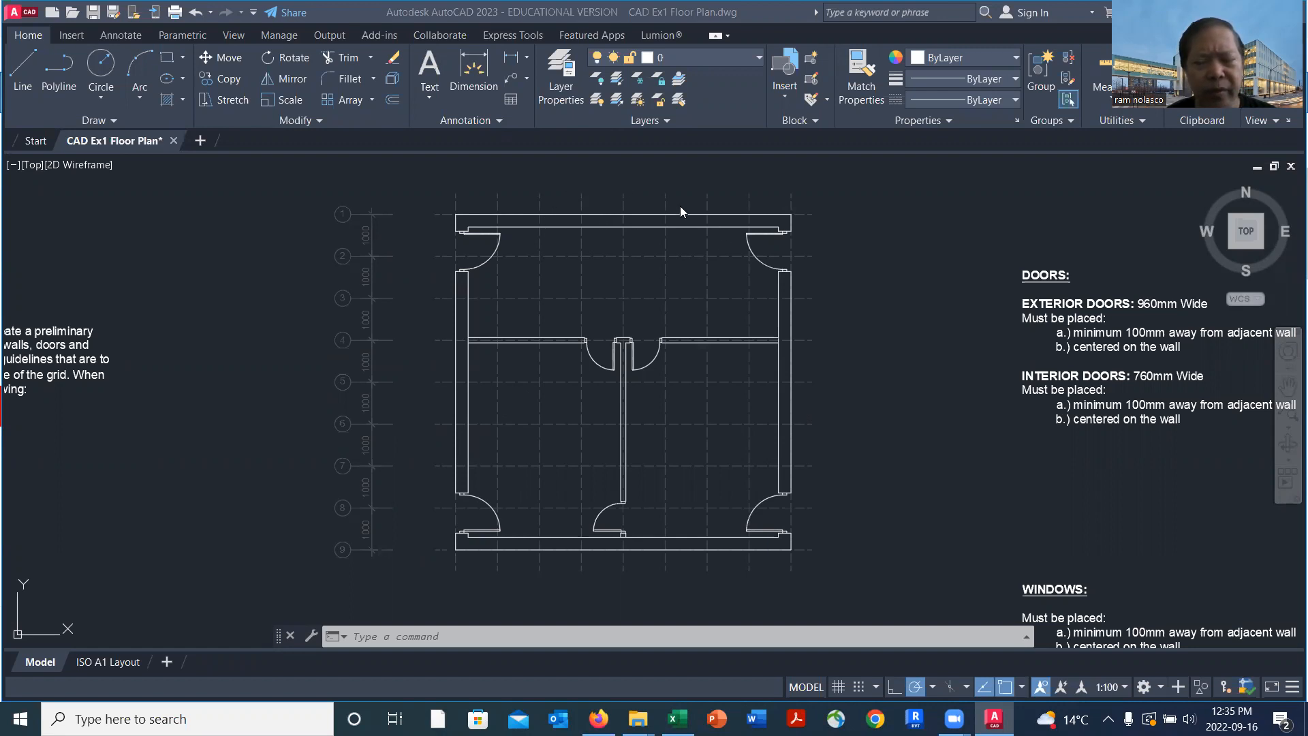
Examine the window placement guidelines and the sample window detail's offset and centring dimensions
scroll(919, 310, down, 2)
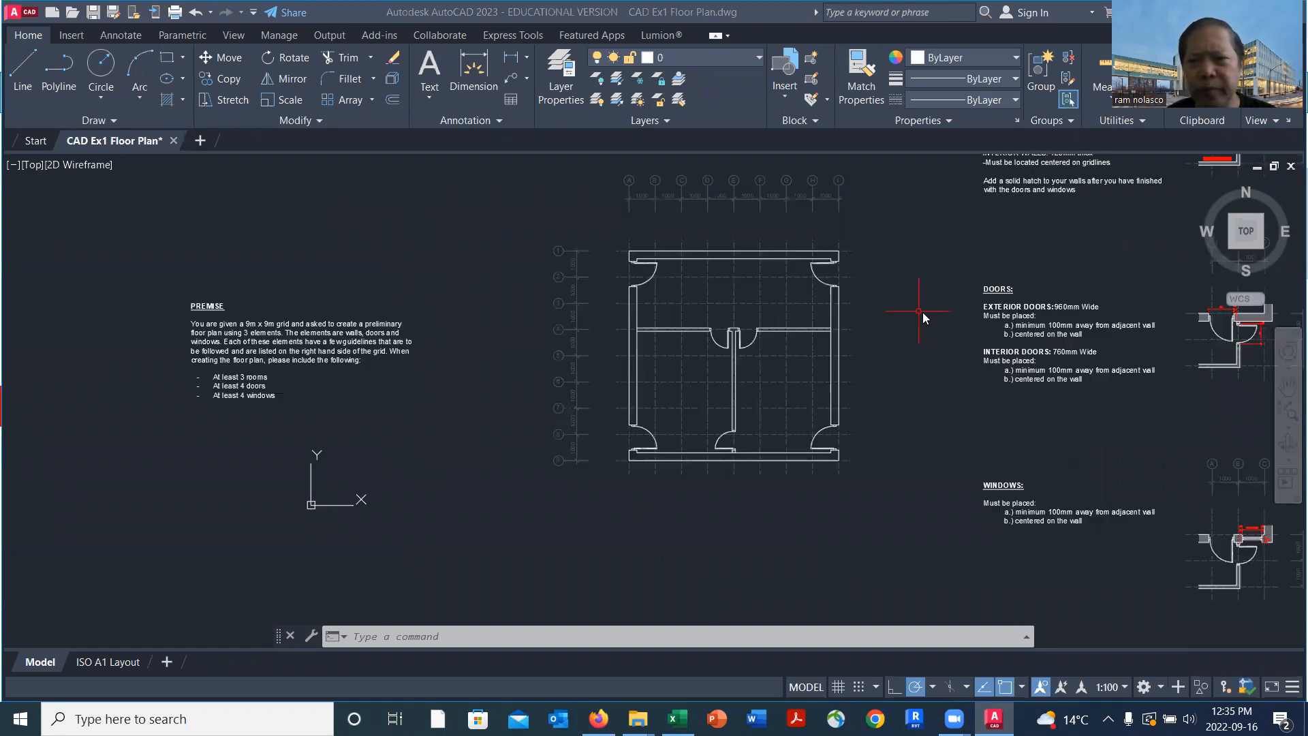
click(1089, 417)
middle_drag(1037, 428, 705, 212)
scroll(727, 262, up, 6)
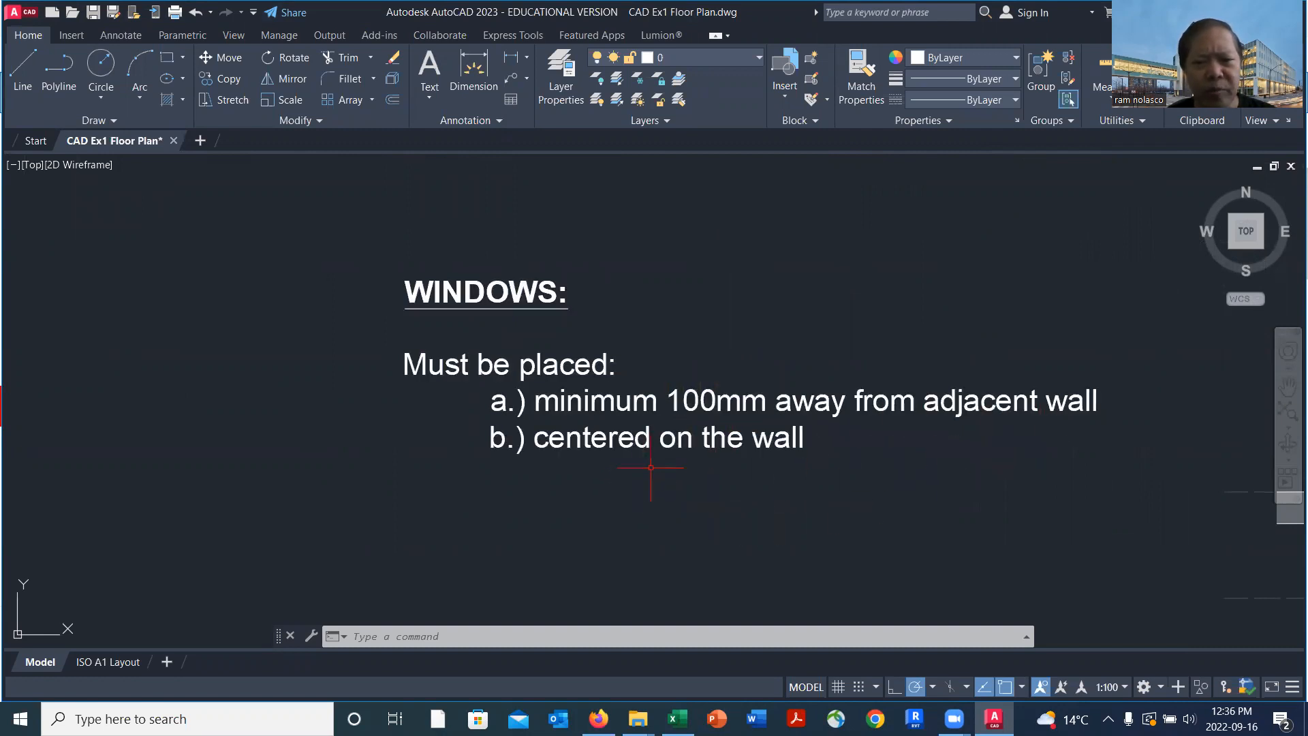
scroll(809, 457, down, 3)
middle_drag(809, 458, 400, 315)
scroll(899, 356, up, 8)
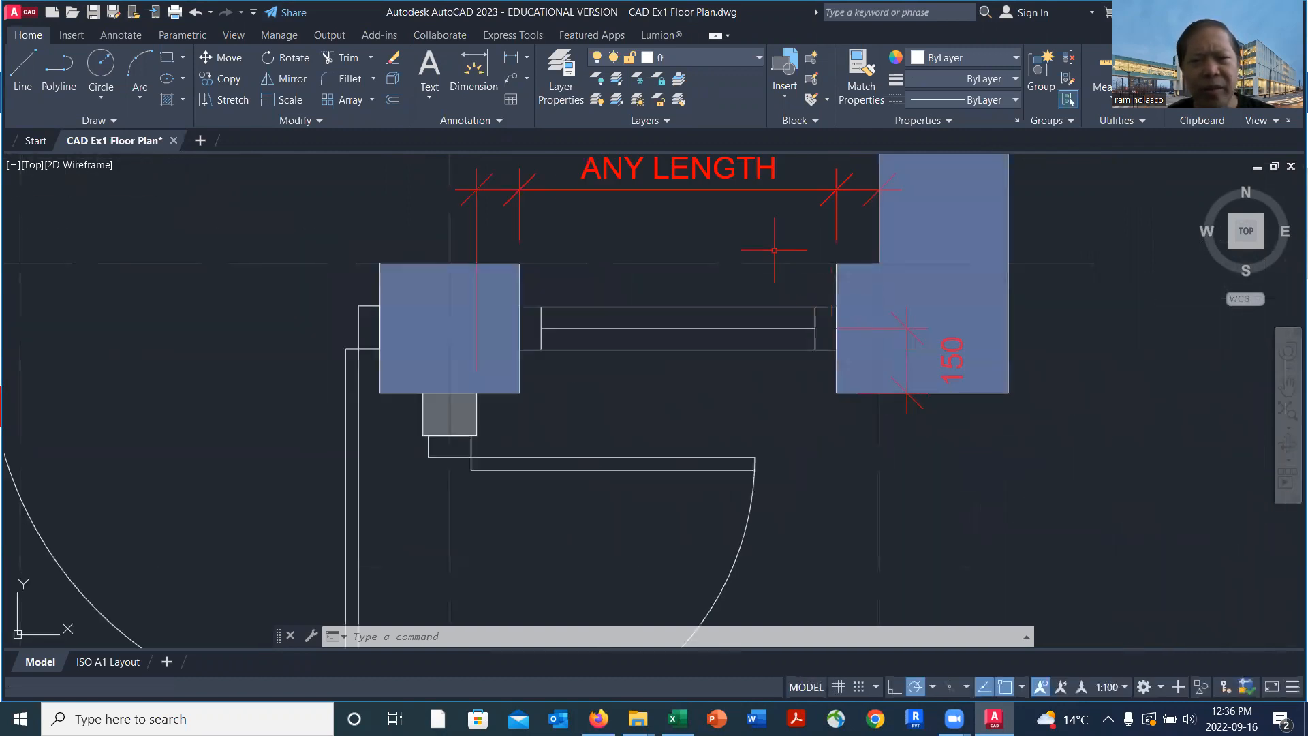
scroll(762, 234, down, 2)
middle_drag(749, 226, 716, 315)
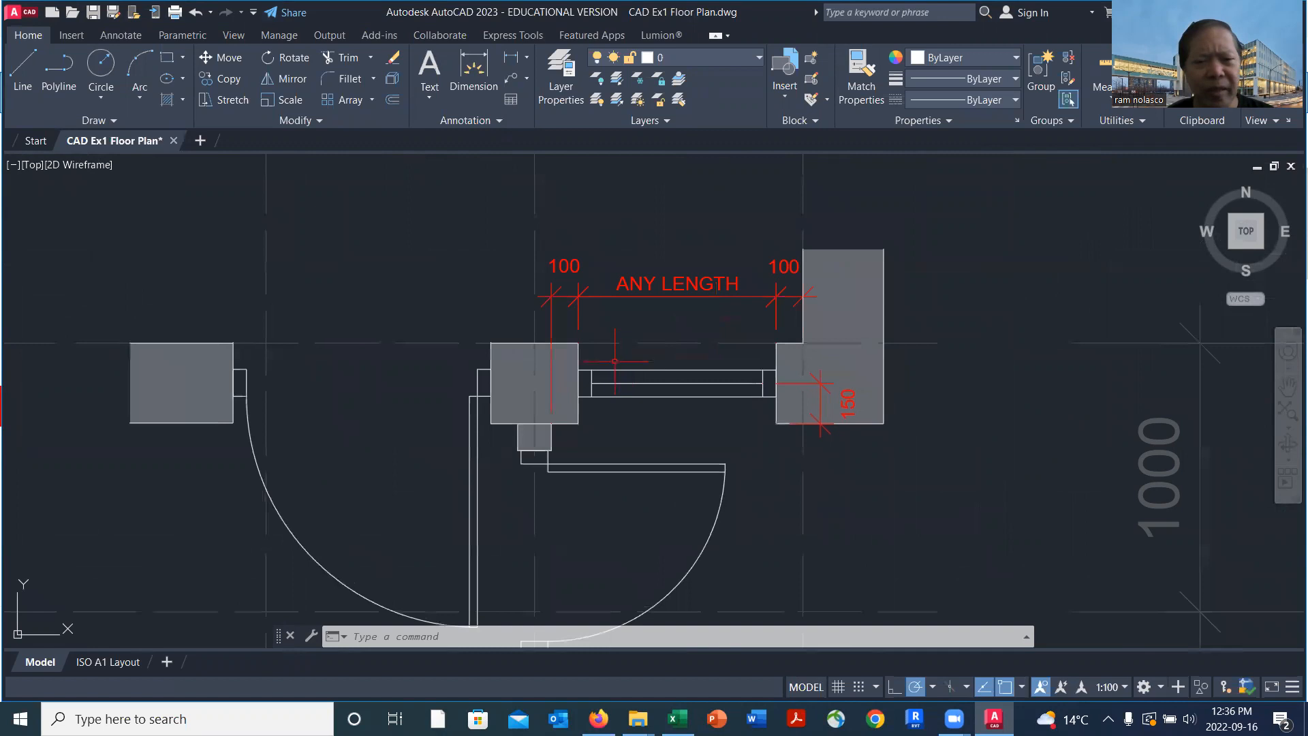
scroll(615, 361, up, 2)
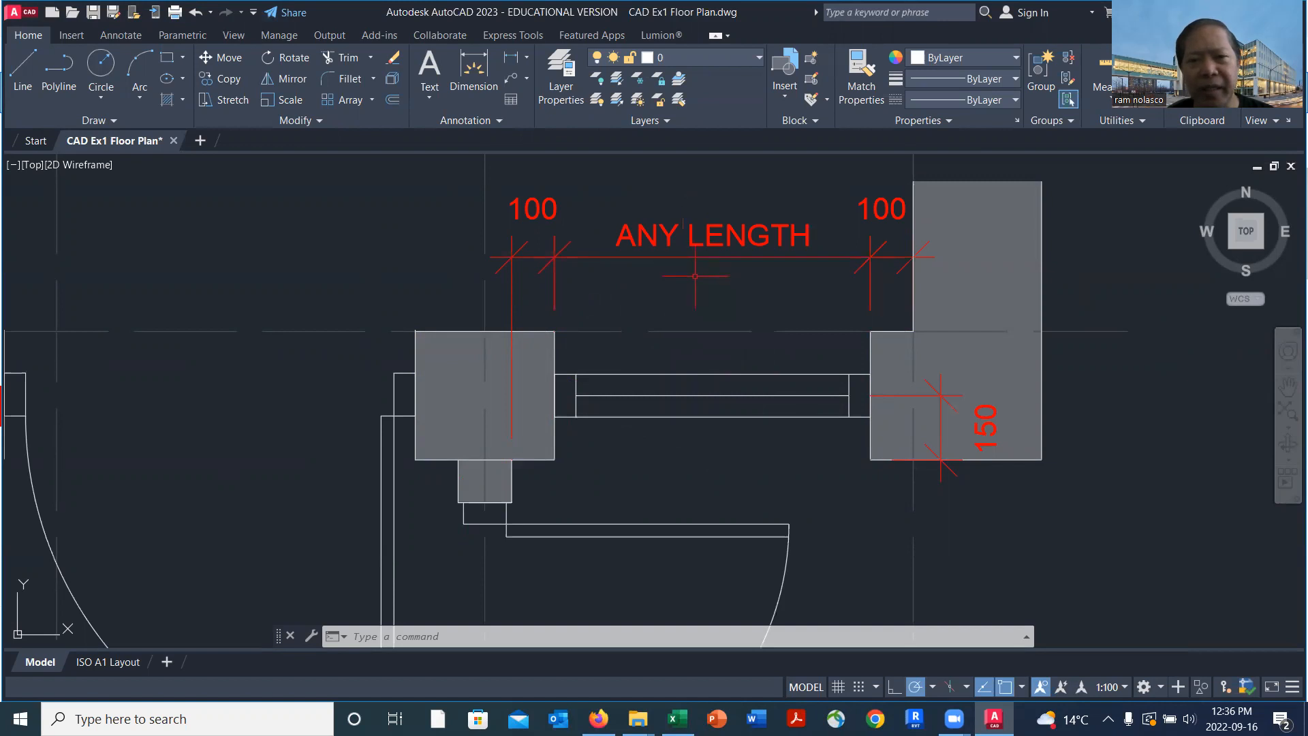
scroll(680, 240, down, 10)
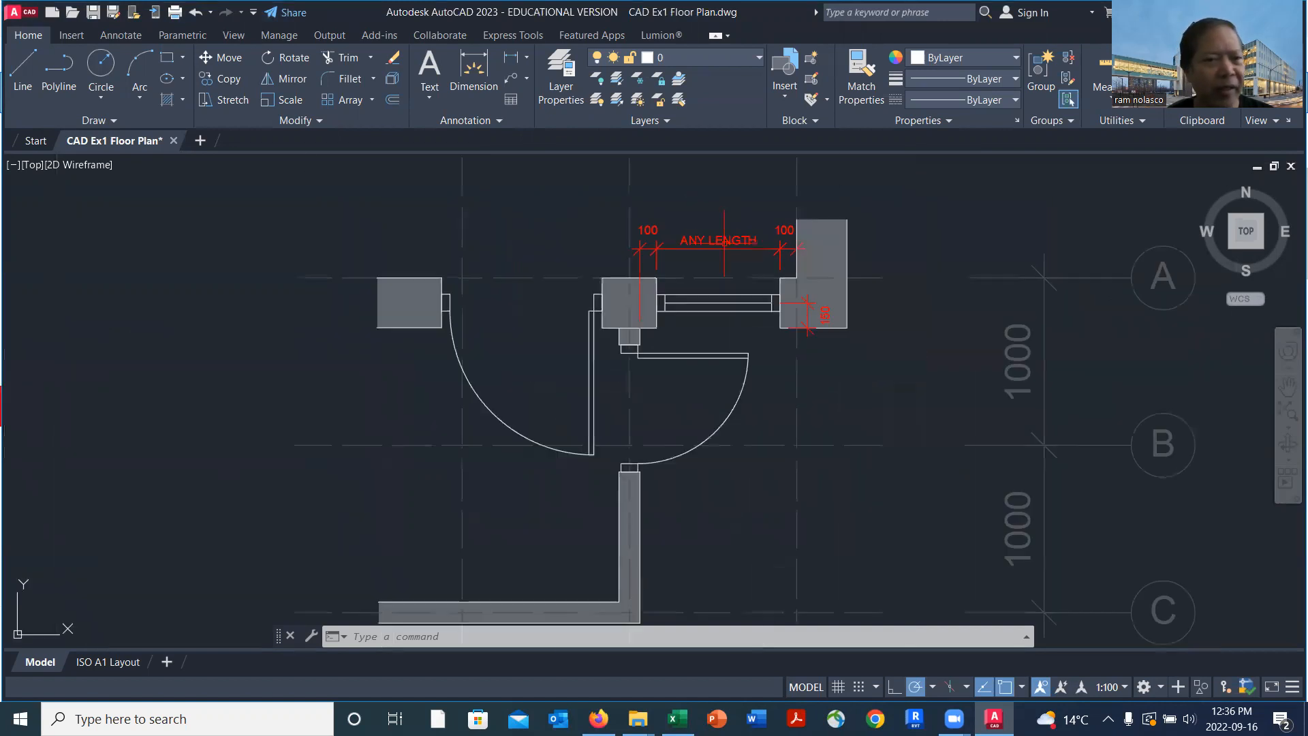
Draw a line across the thickness of the plan's right exterior wall at gridline 7
mouse_move(297, 338)
middle_down()
mouse_move(484, 350)
mouse_move(932, 481)
middle_up()
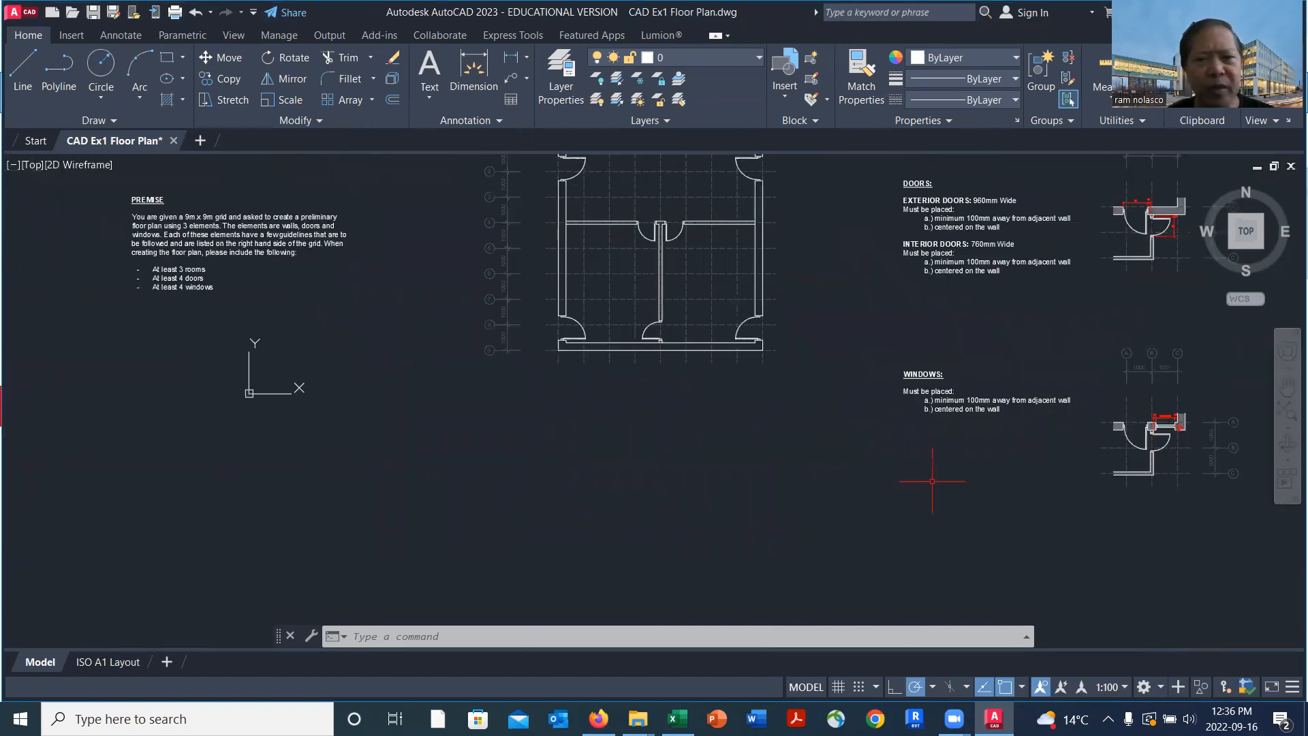
scroll(777, 236, up, 5)
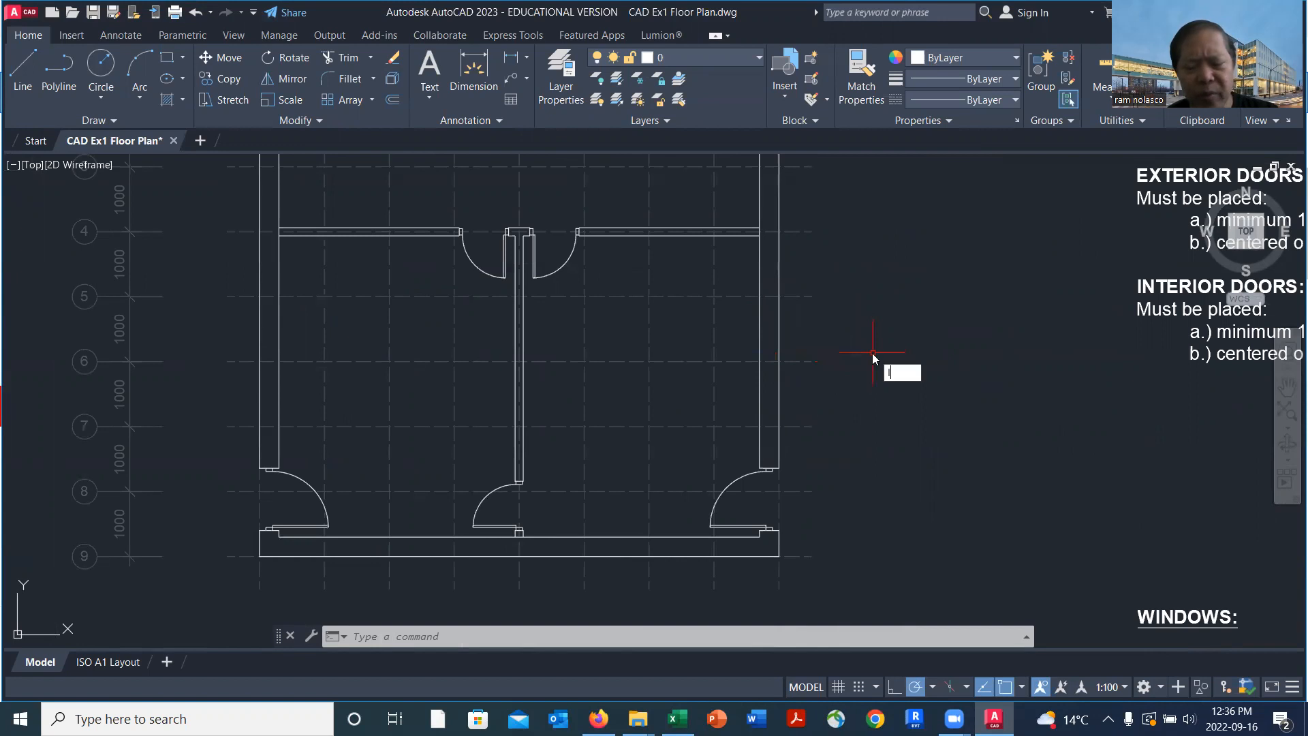
text(L)
key(Return)
scroll(815, 408, up, 2)
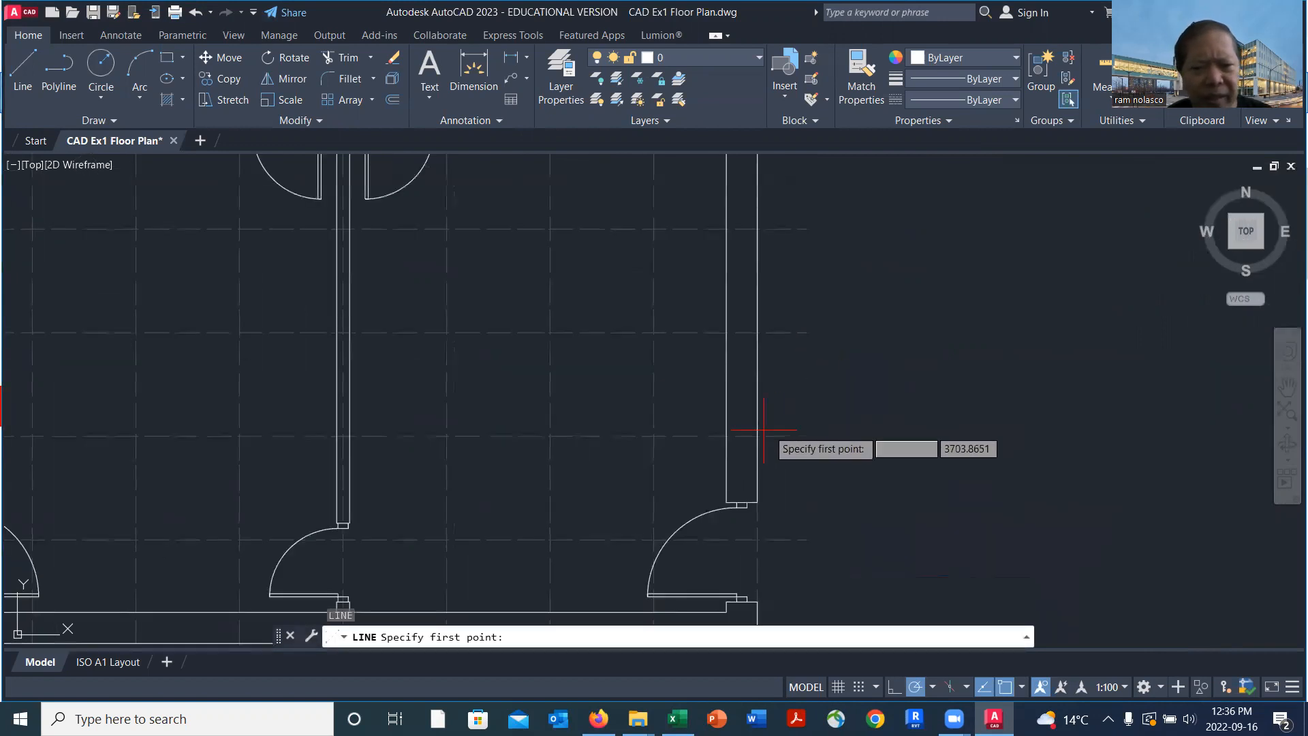
click(726, 436)
click(757, 436)
key(Return)
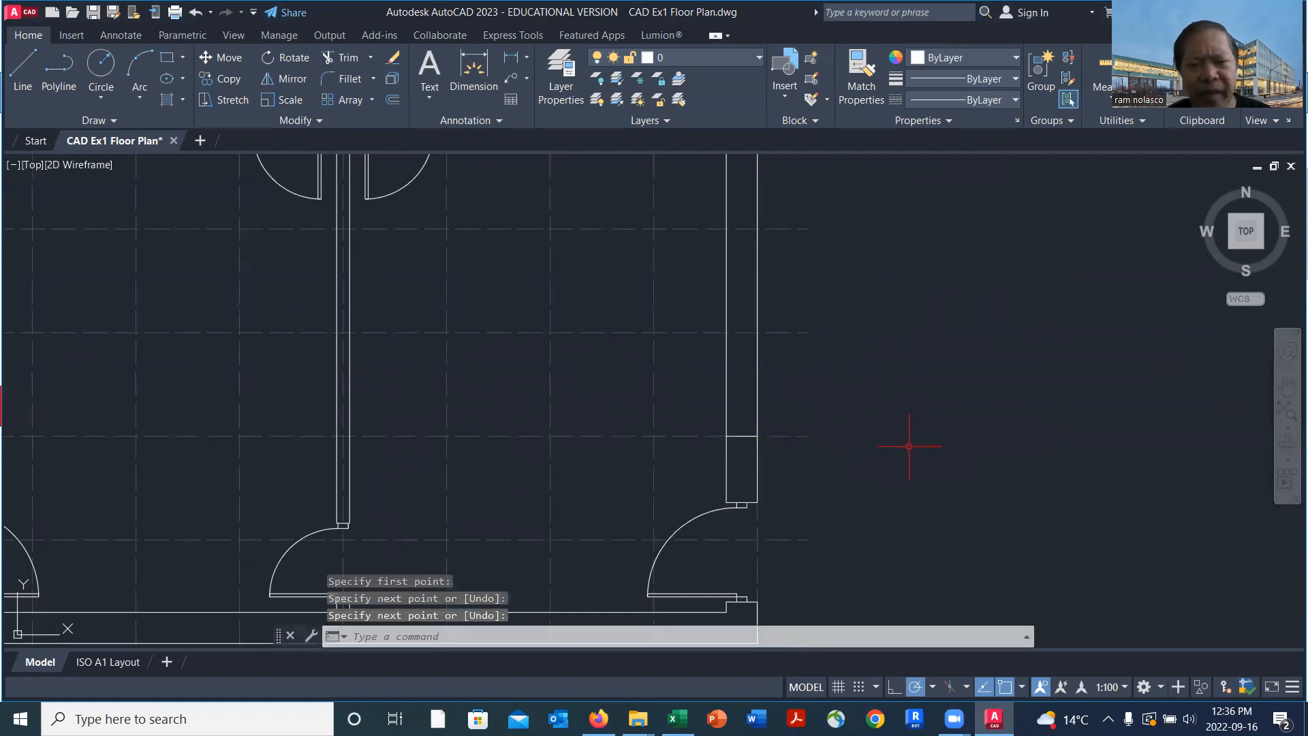
Copy the line across the right exterior wall up to gridlines 5 and 6, at 2000 and 1000 mm
scroll(909, 446, down, 2)
text(ct o)
key(Return)
scroll(910, 439, up, 3)
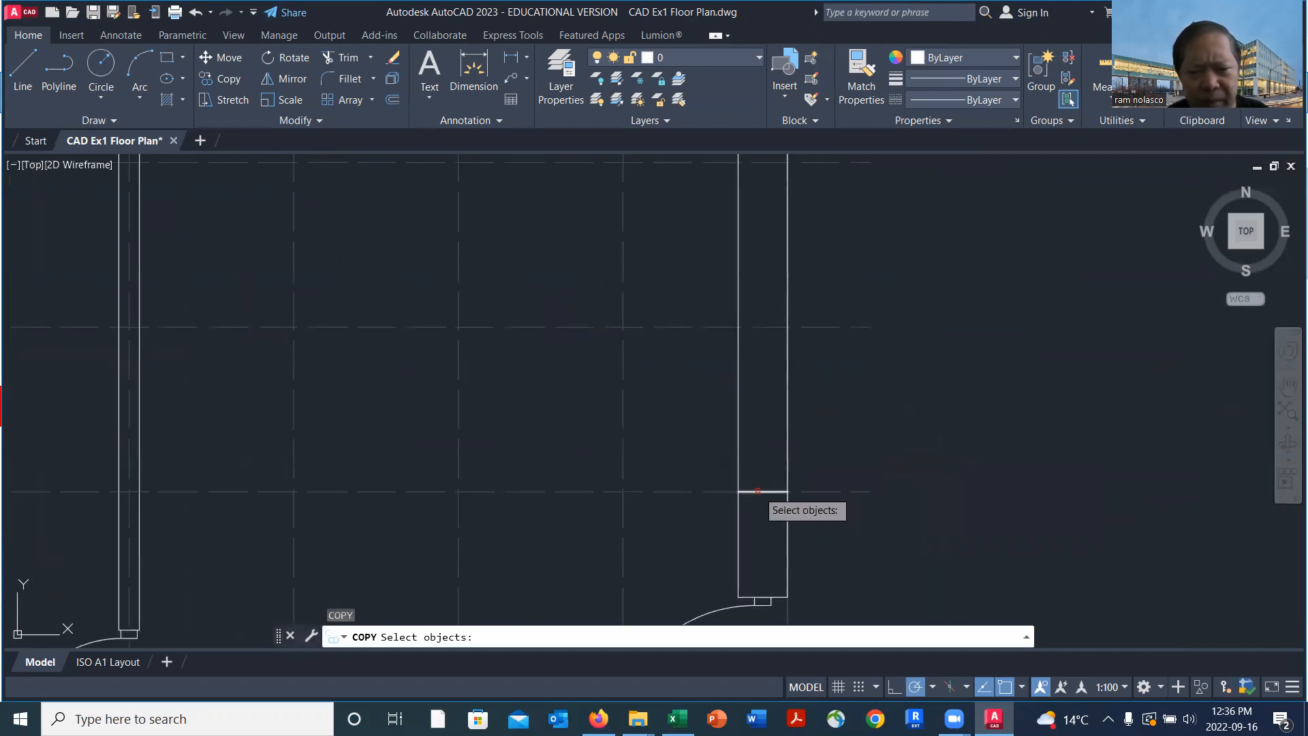
click(761, 493)
key(Return)
click(739, 491)
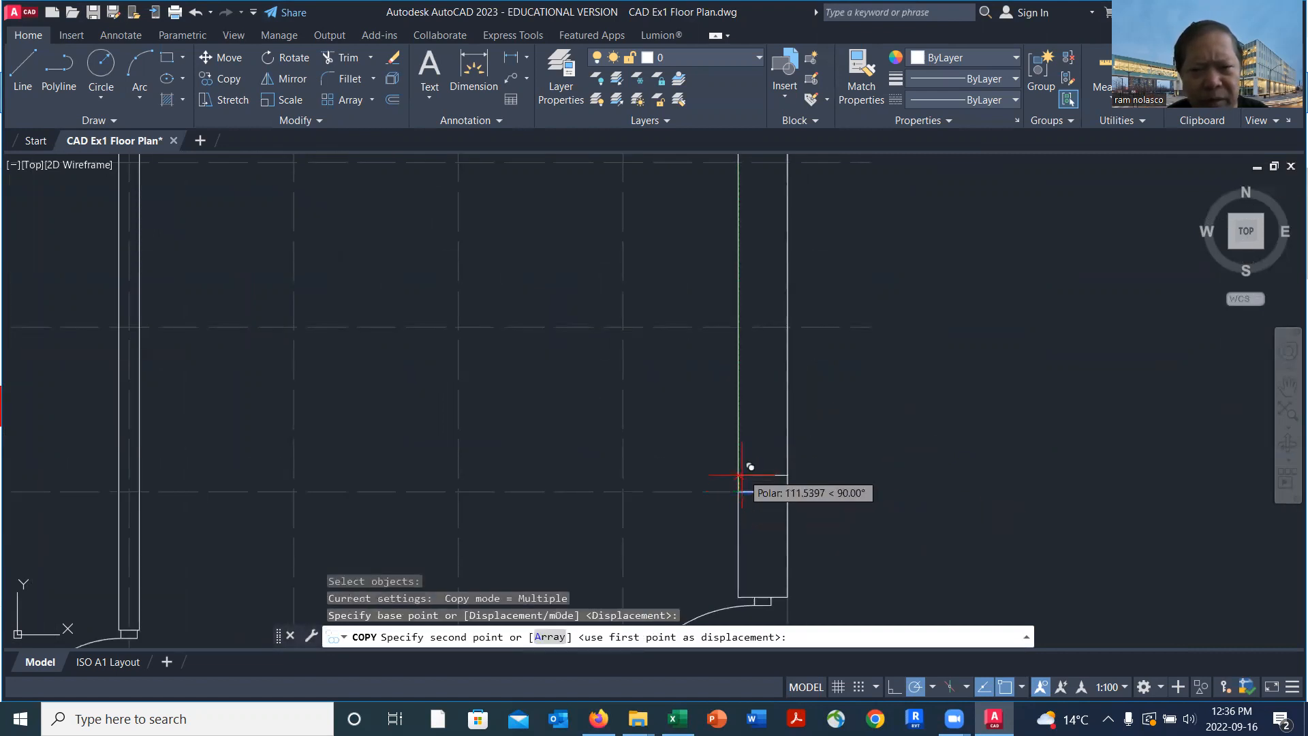
scroll(760, 415, down, 2)
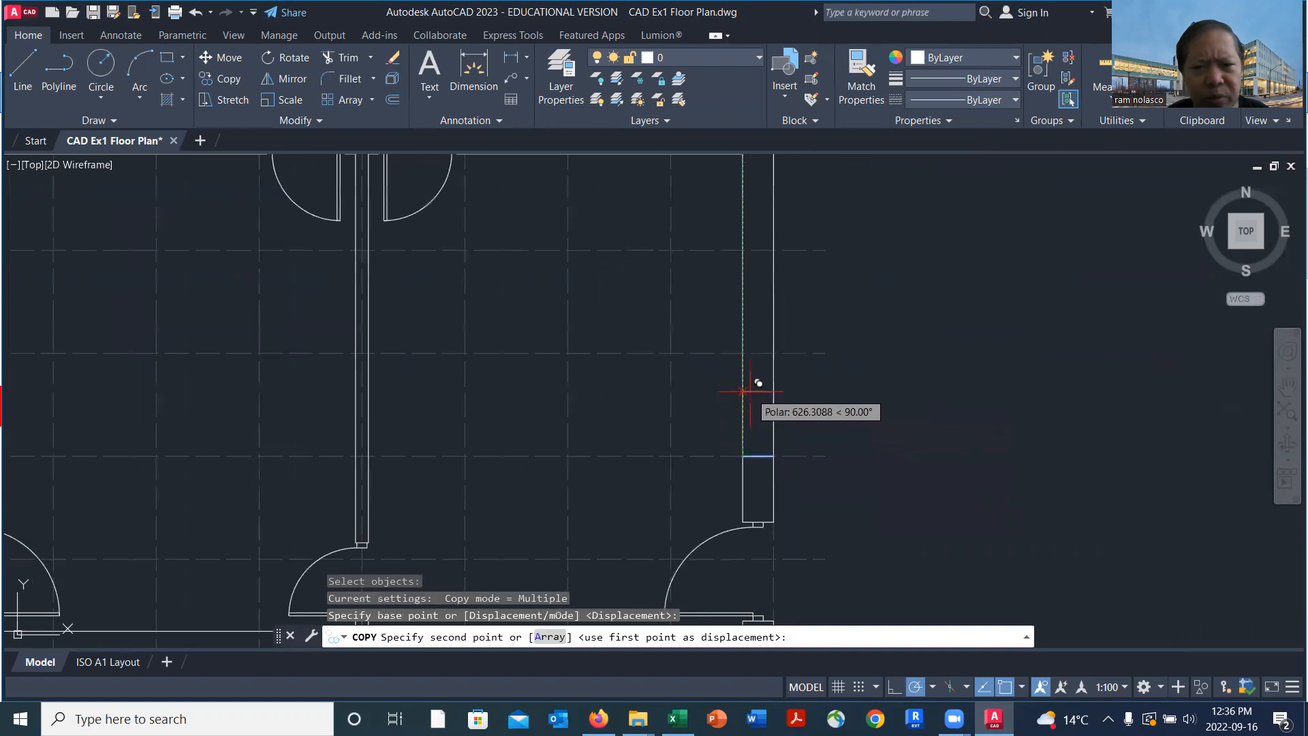
click(742, 251)
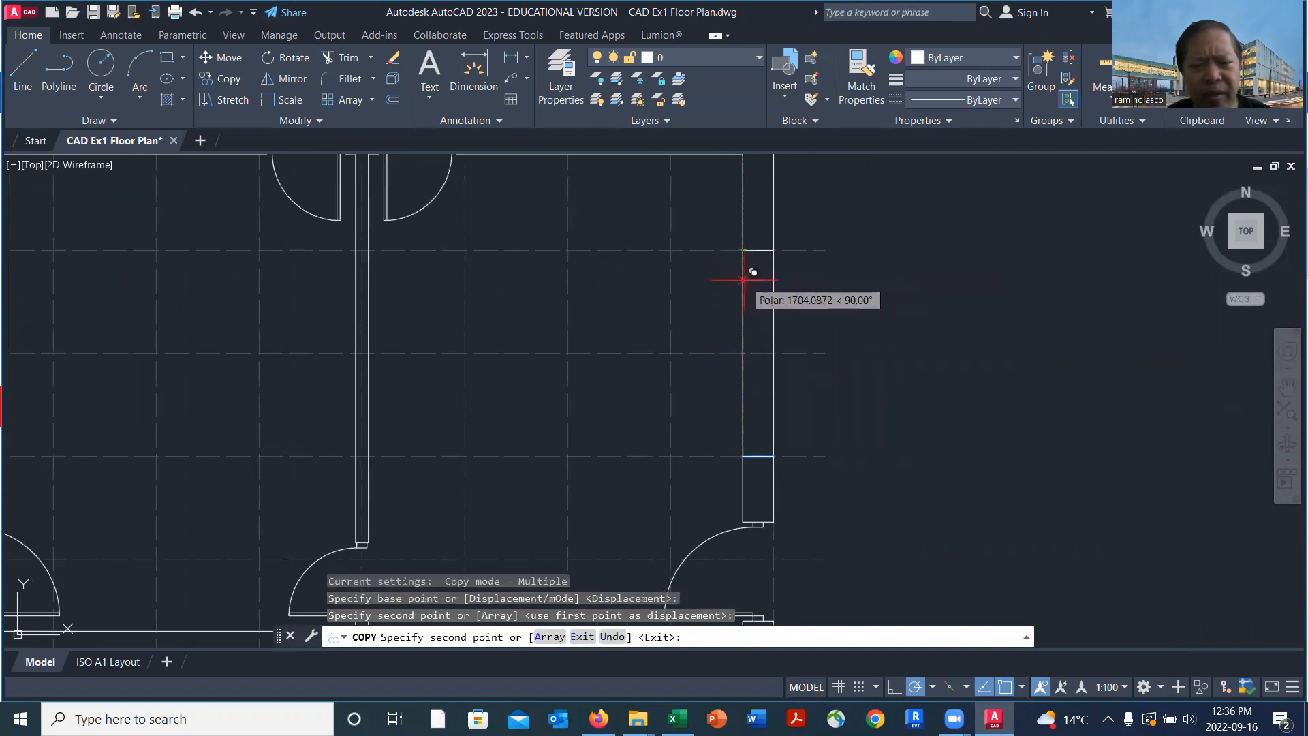
click(742, 353)
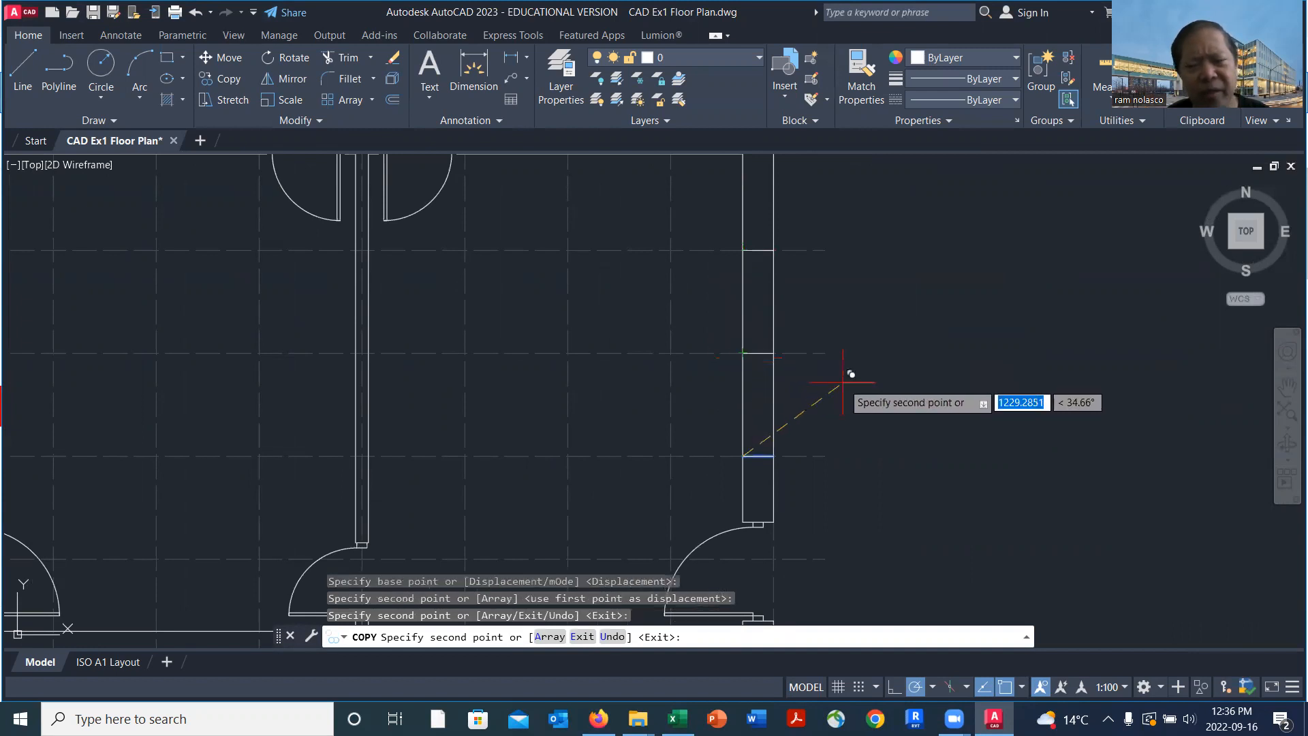
key(Return)
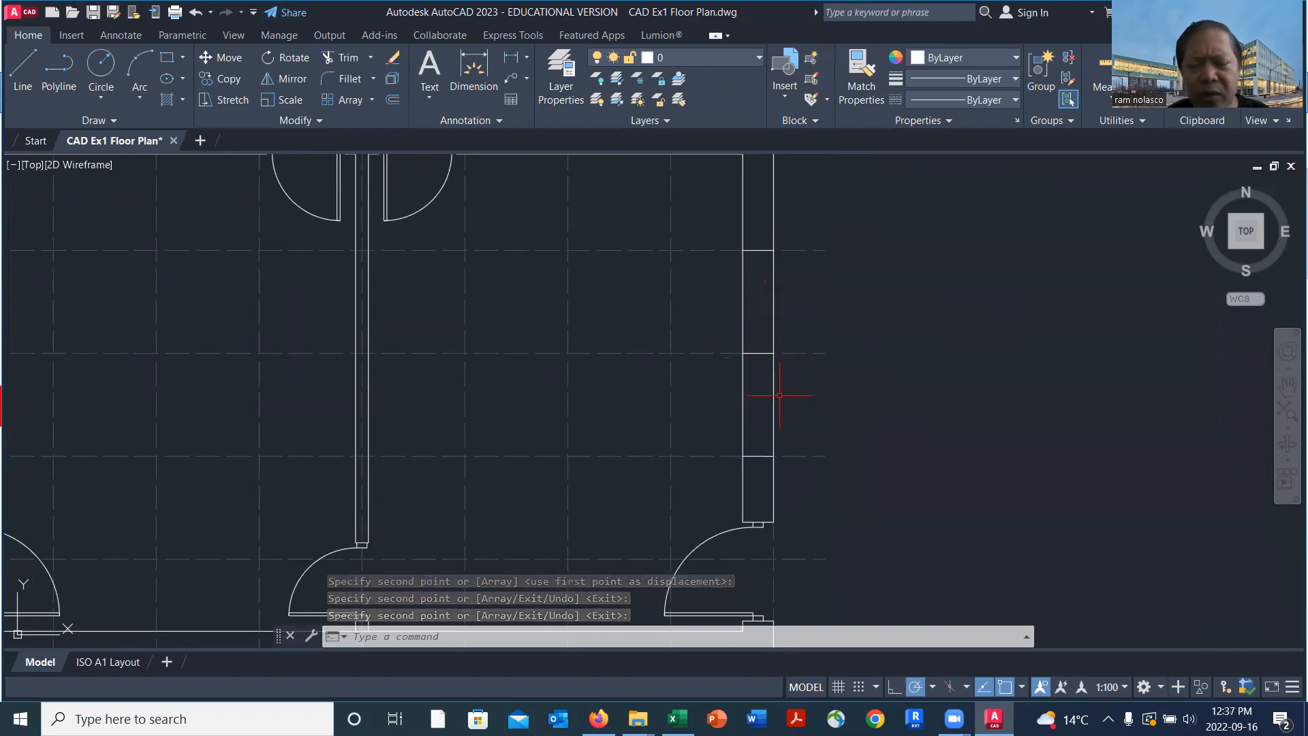
Measure the width of the window frame's end piece in the sample window detail
scroll(890, 400, down, 1)
scroll(1026, 422, down, 2)
middle_drag(1063, 430, 552, 227)
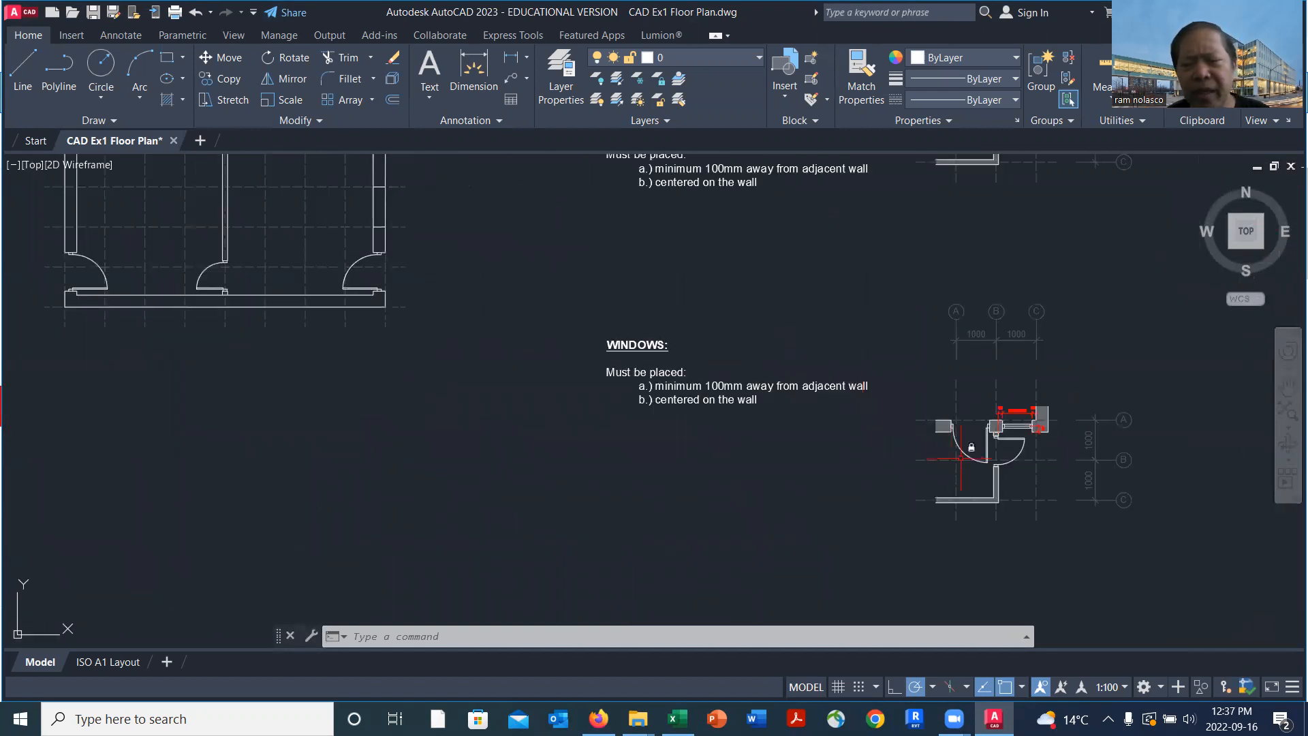
scroll(1049, 448, up, 12)
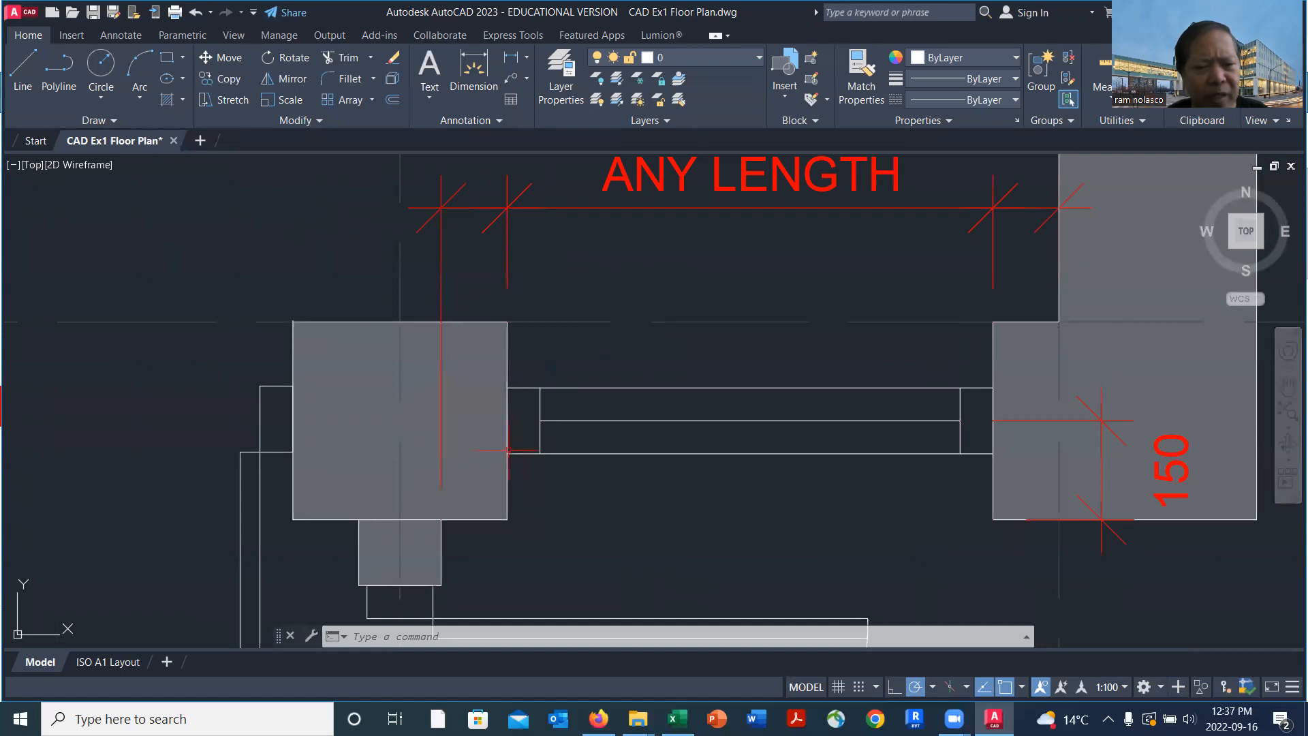
text(di)
key(Return)
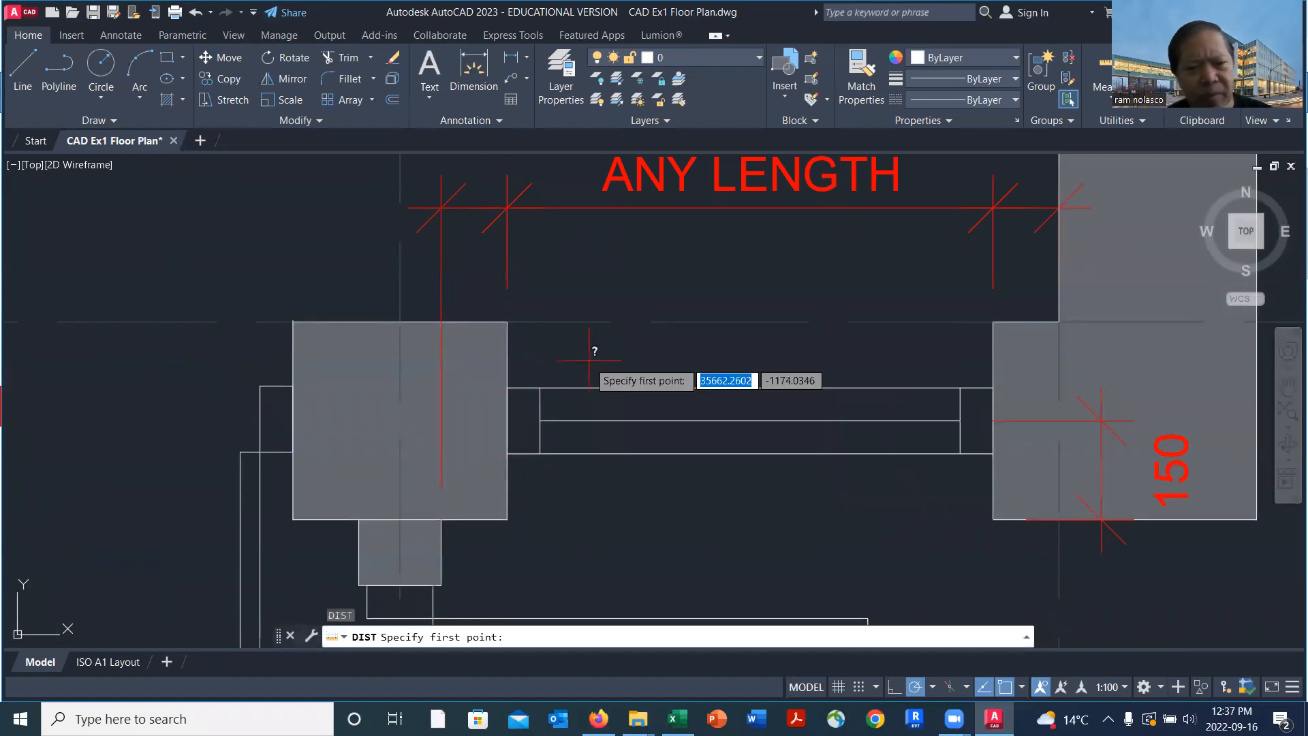
click(507, 388)
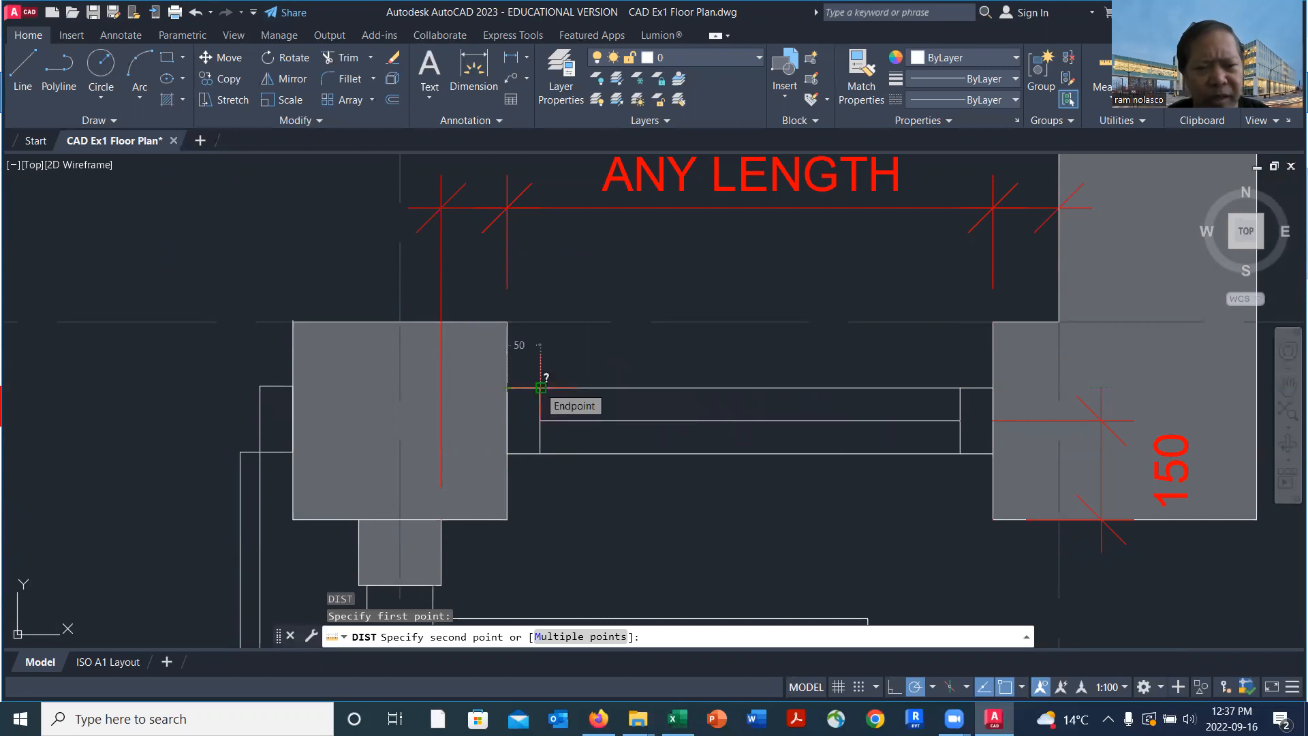
scroll(507, 451, down, 8)
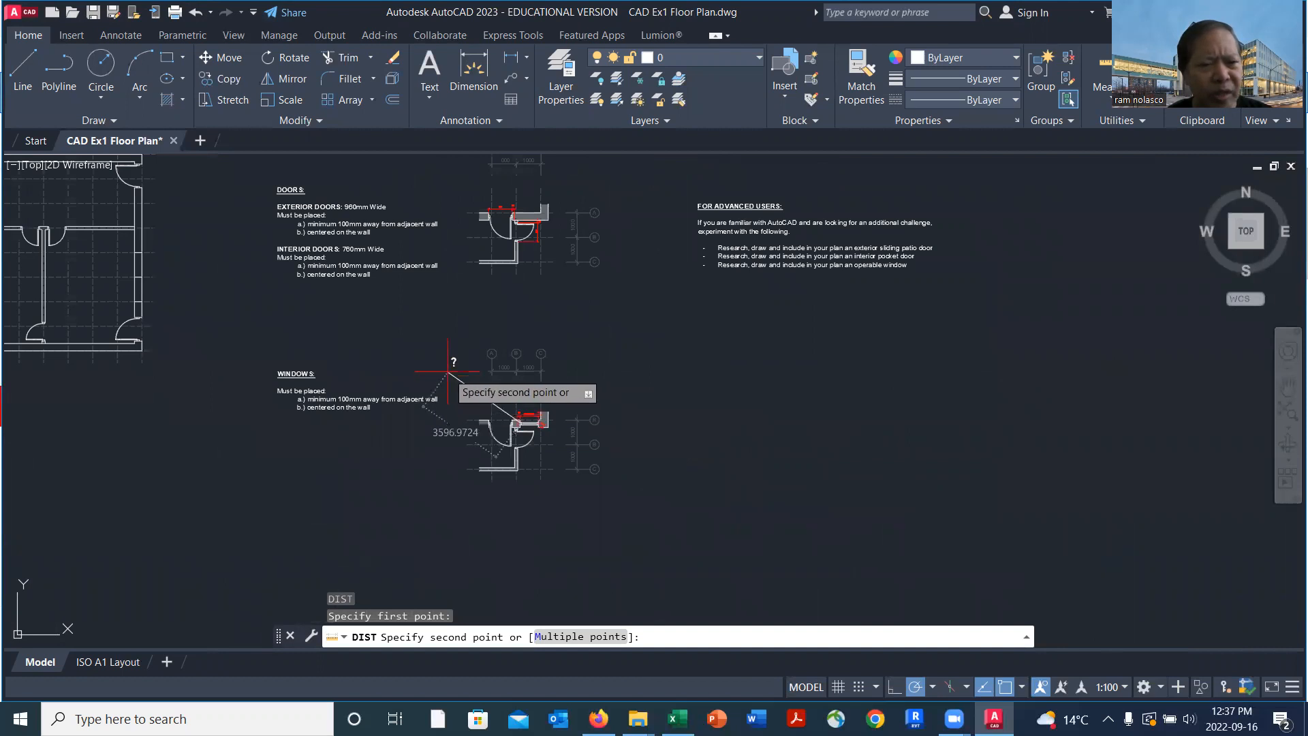
key(Escape)
Copy the lower-right exterior door's bottom jamb by its base midpoint to the middle of the wall line at gridline 7
middle_drag(368, 337, 797, 391)
scroll(558, 378, up, 2)
scroll(558, 376, up, 4)
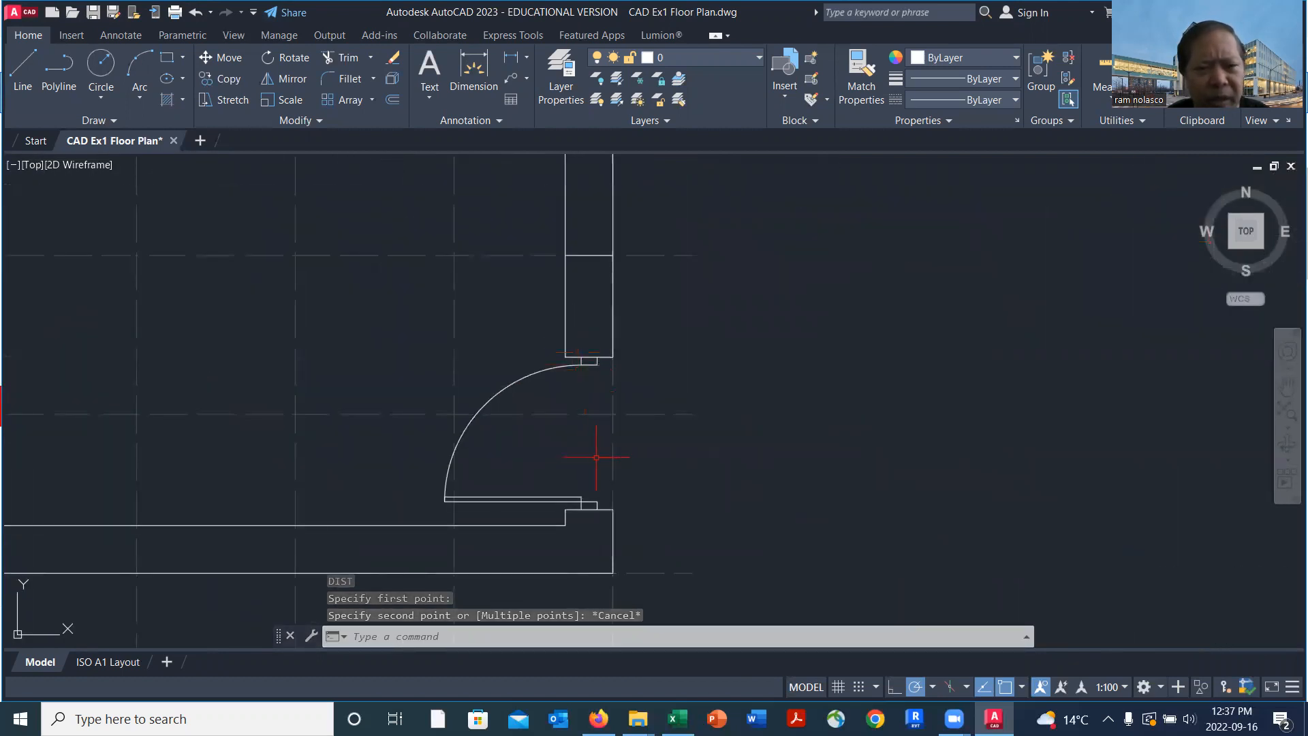
scroll(596, 457, down, 2)
scroll(592, 485, up, 4)
scroll(589, 489, up, 4)
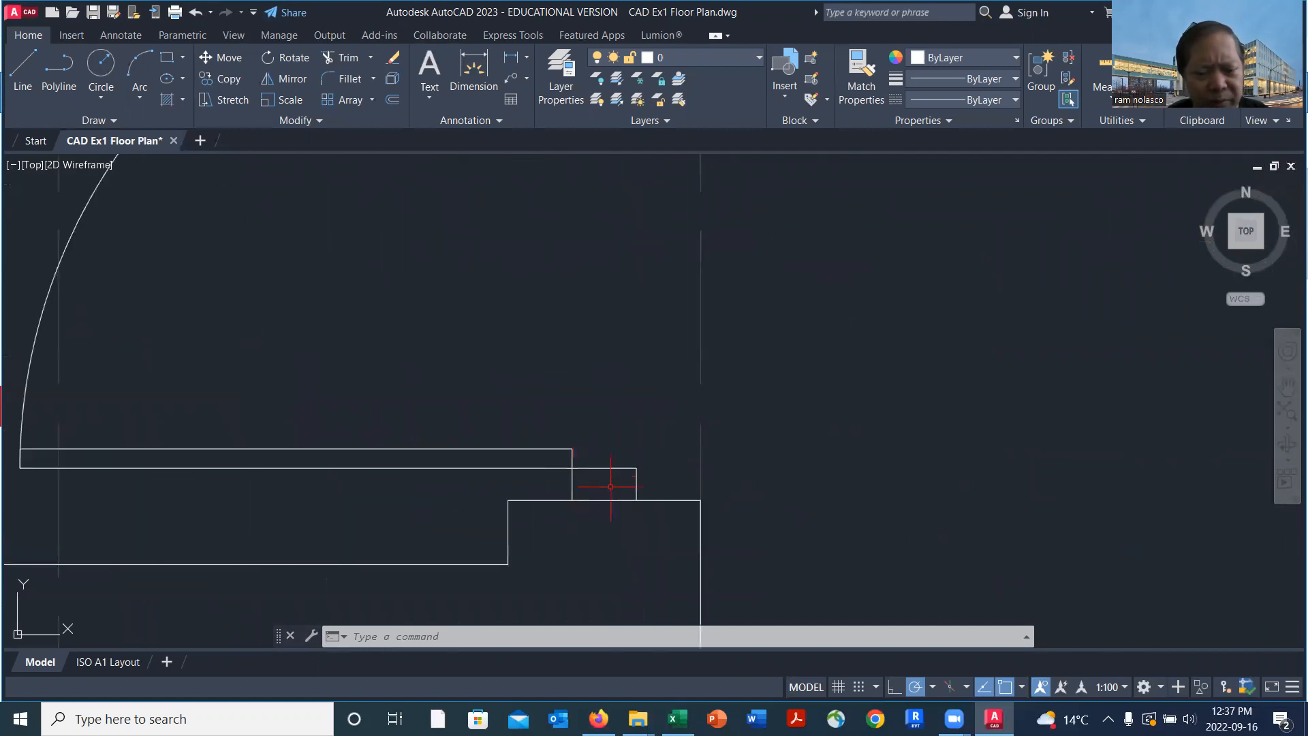
text(co)
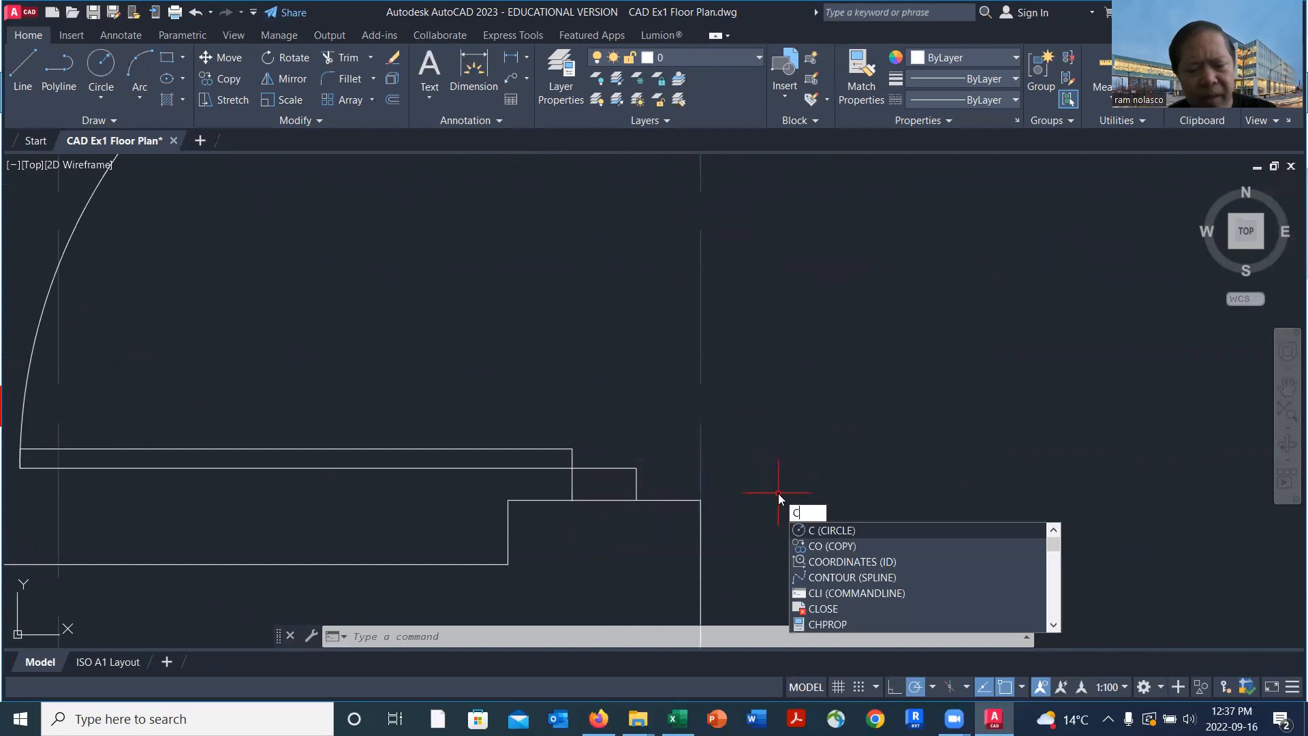
key(Return)
click(559, 456)
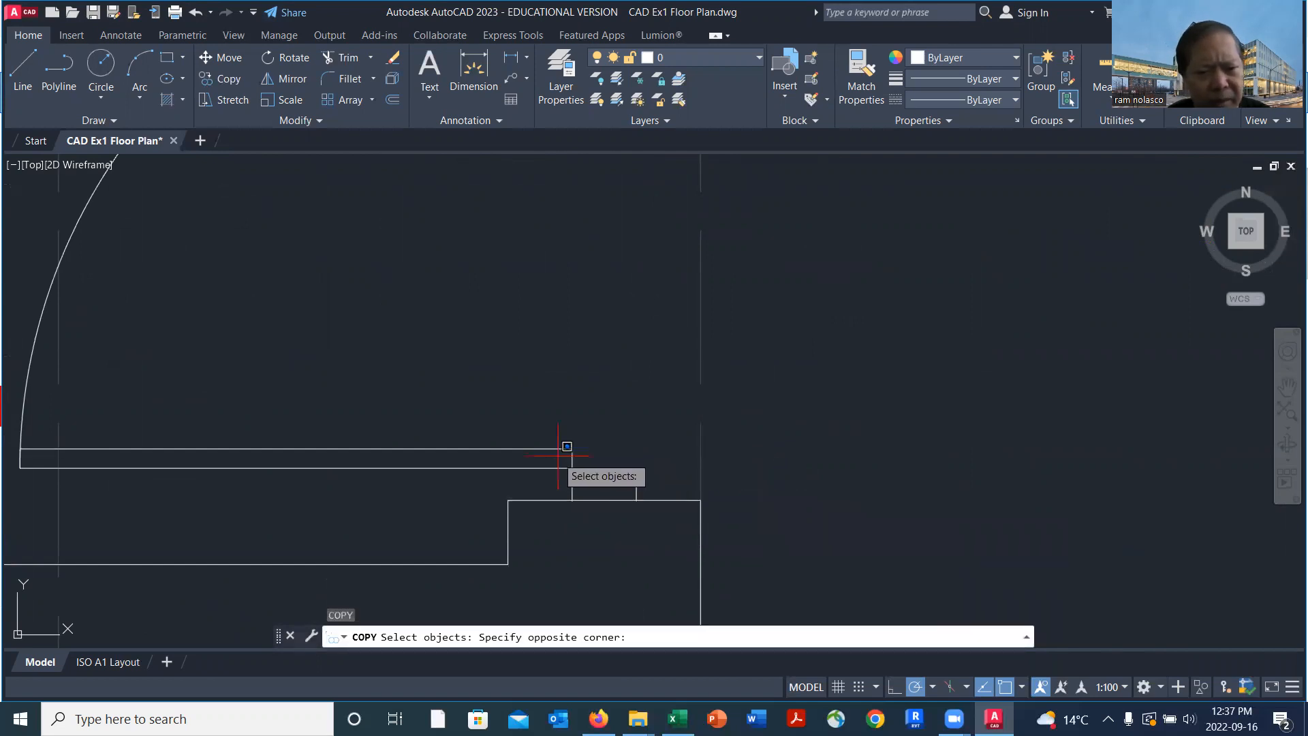
click(644, 507)
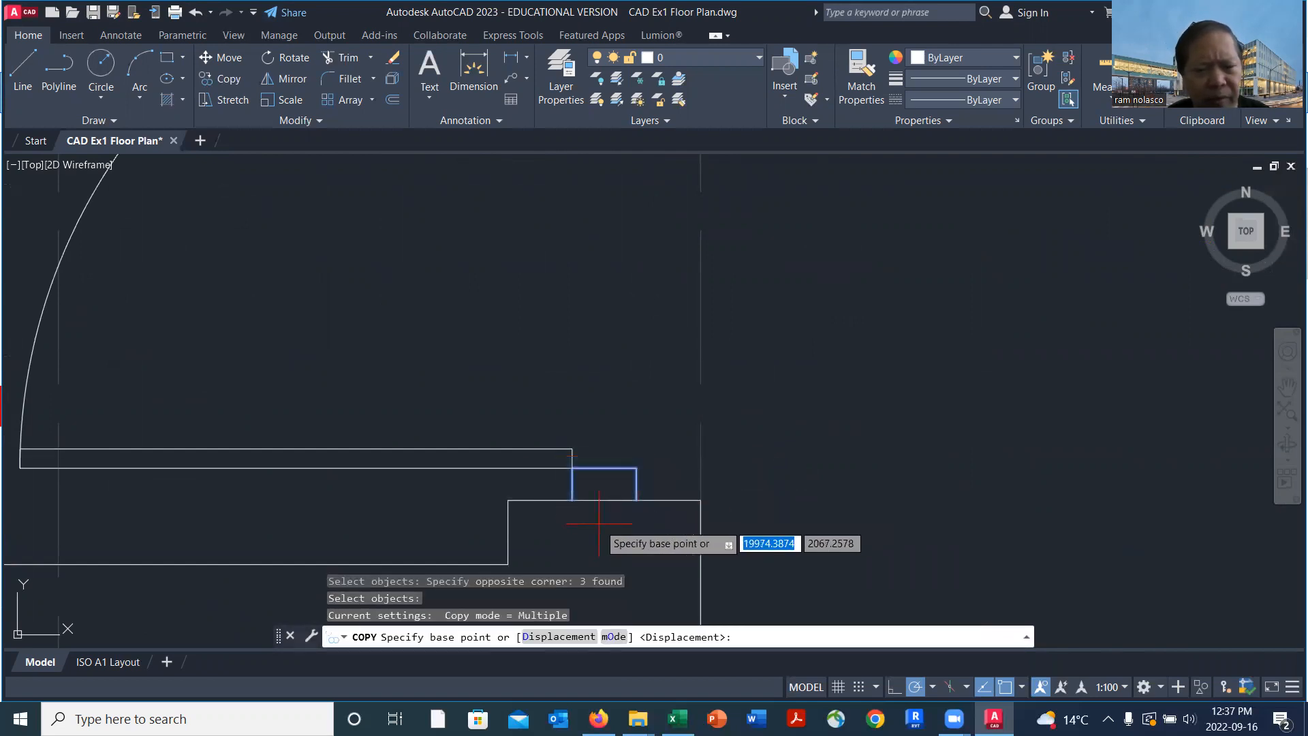
click(604, 498)
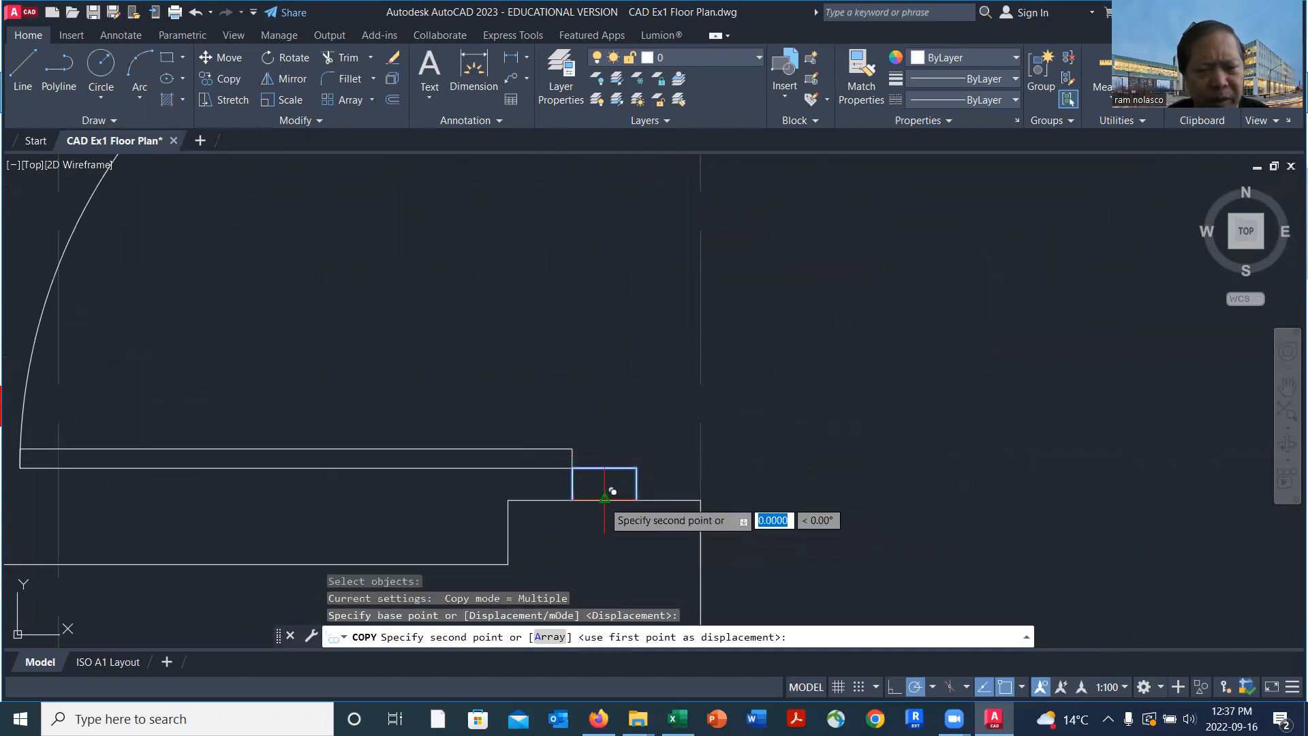
scroll(604, 498, down, 4)
scroll(601, 266, down, 4)
middle_drag(602, 269, 601, 398)
scroll(606, 333, up, 6)
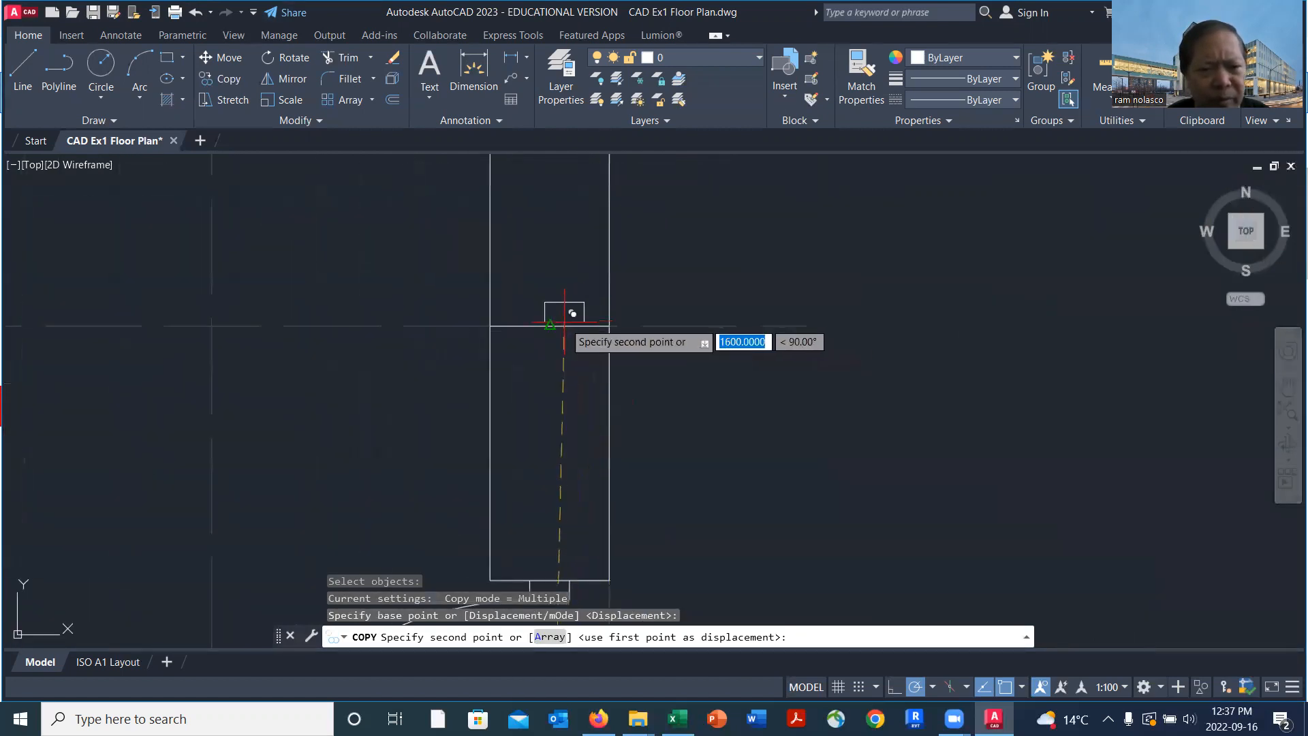
click(550, 325)
scroll(752, 377, down, 4)
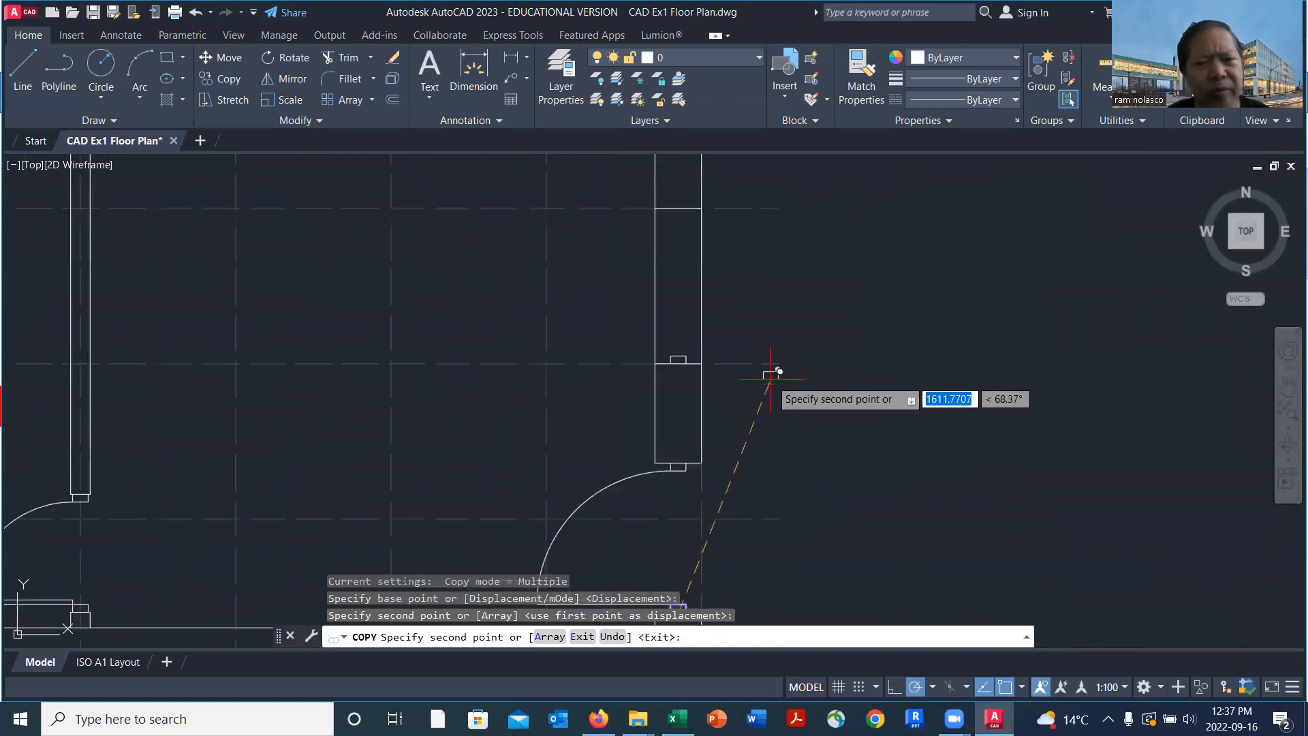
middle_drag(818, 293, 797, 429)
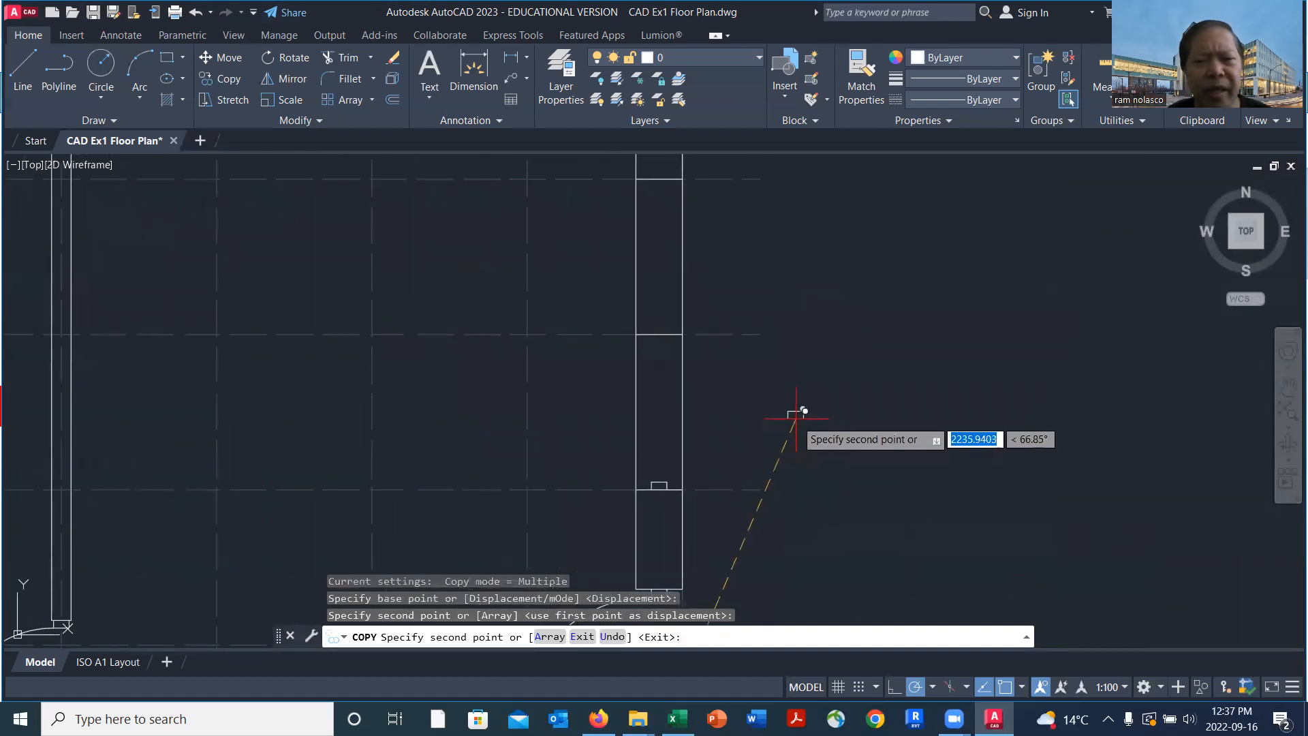
key(Return)
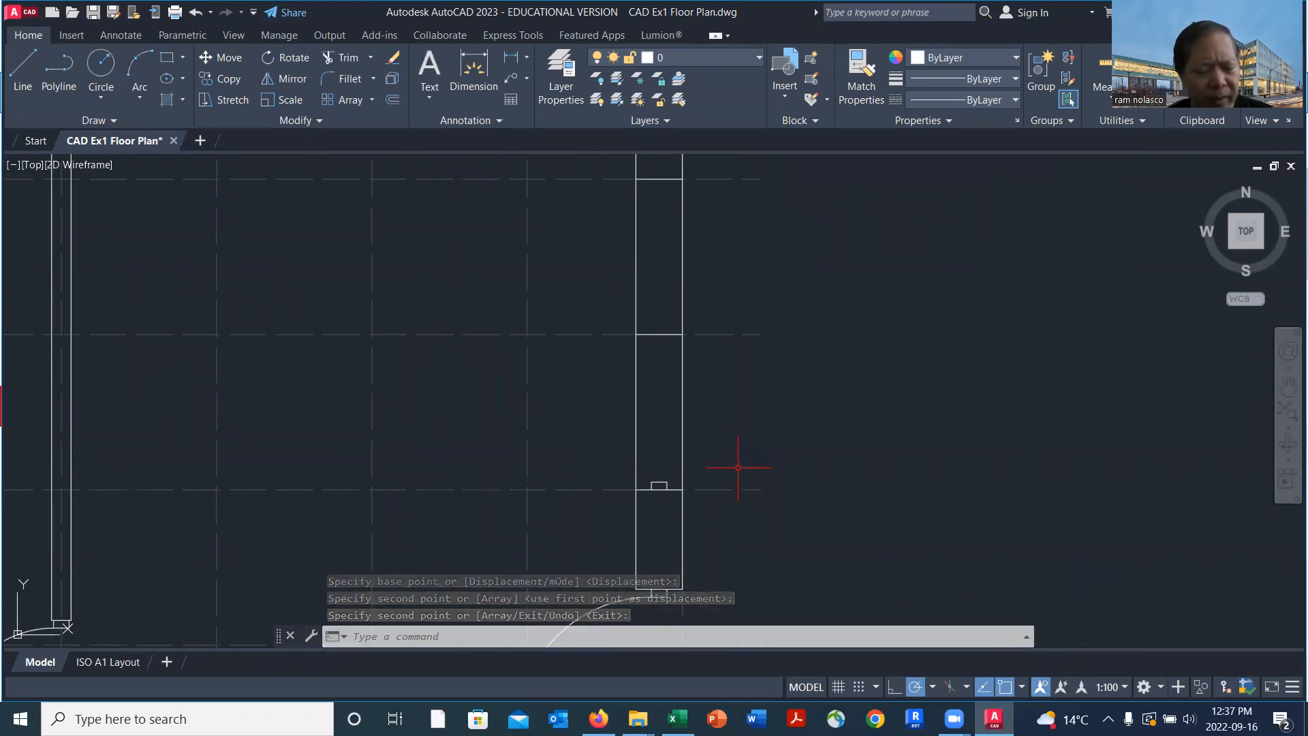
Mirror the window end piece at gridline 7 about the wall line at gridline 6, keeping the original
text(mi)
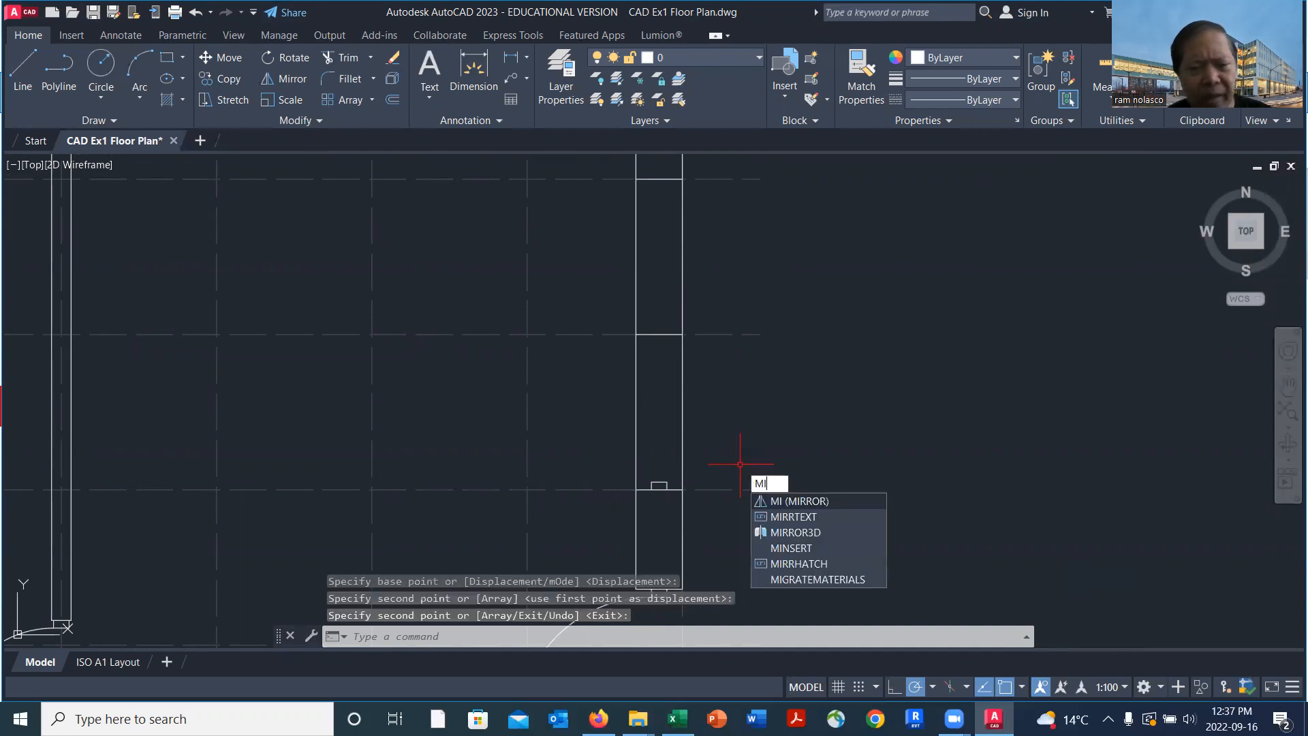
key(Return)
scroll(656, 472, up, 2)
click(641, 479)
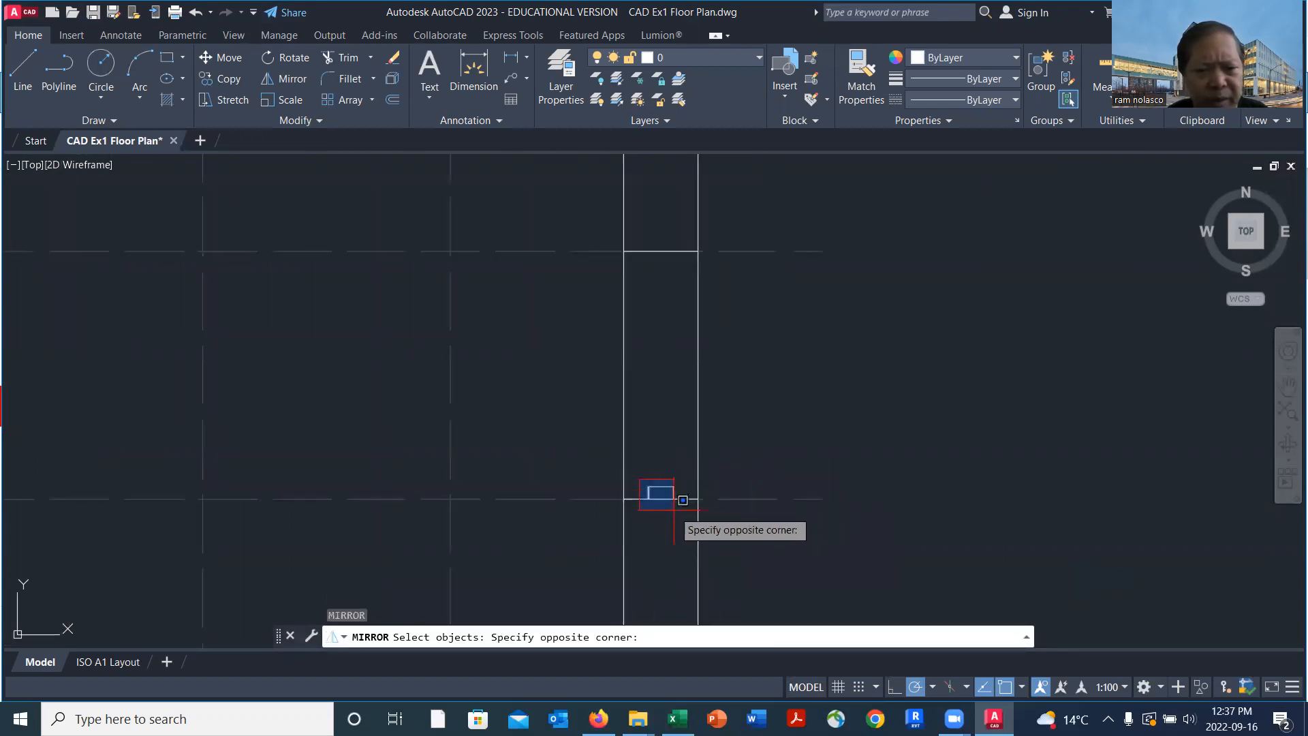
click(688, 528)
key(Return)
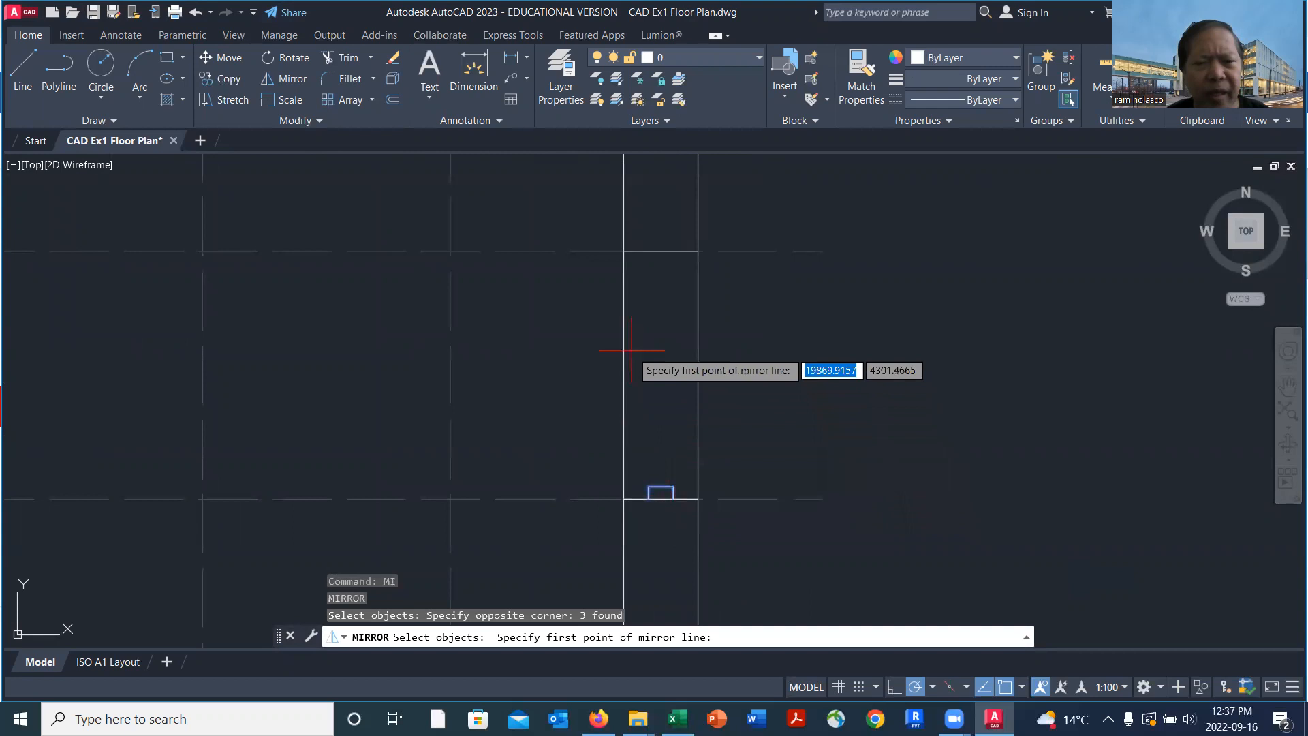
click(697, 251)
scroll(904, 271, down, 4)
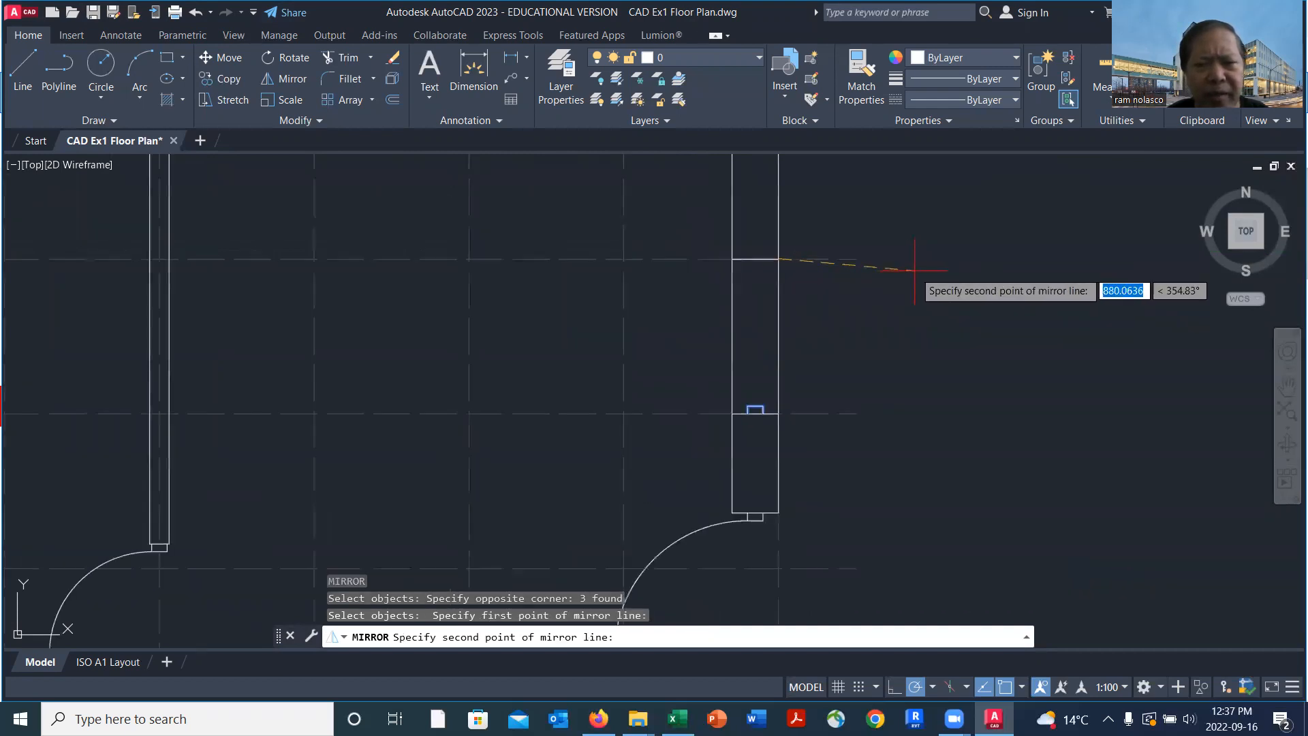
click(974, 263)
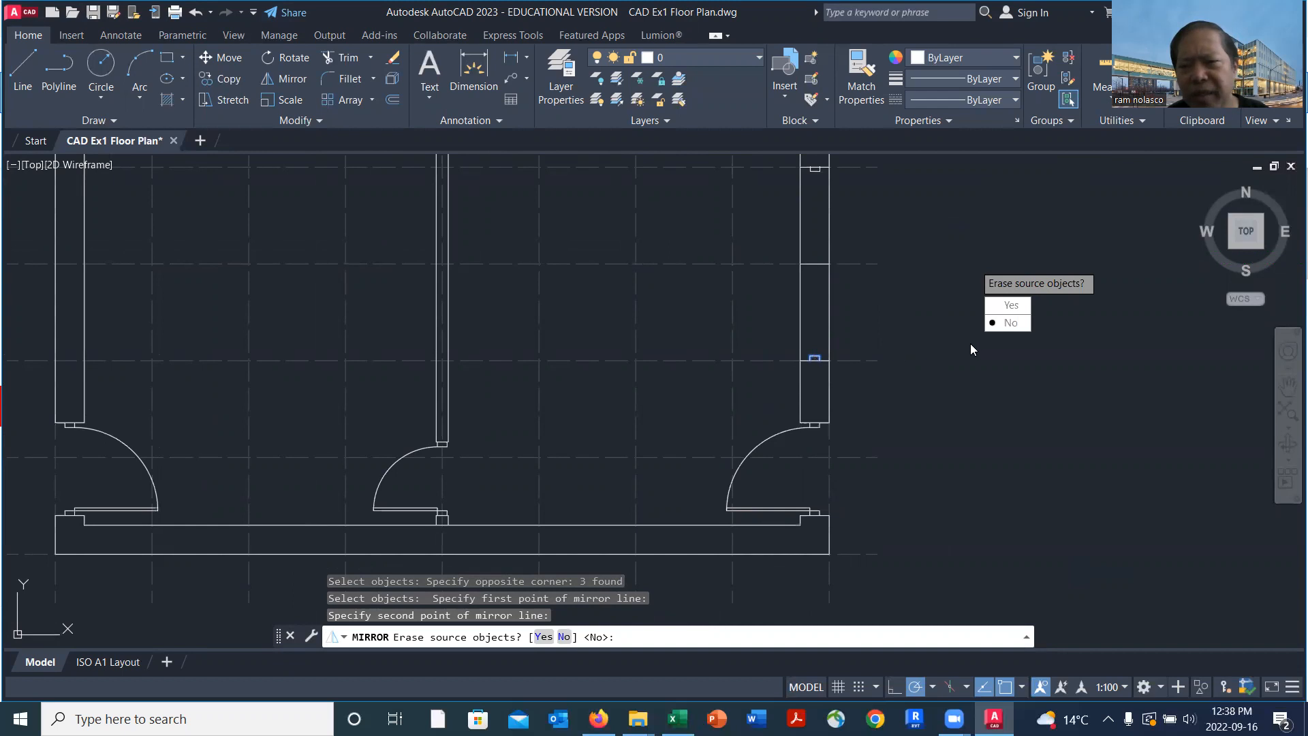
click(1010, 323)
Copy the end piece at gridline 5 by its side's midpoint straight down onto the wall line at gridline 6
scroll(859, 286, up, 4)
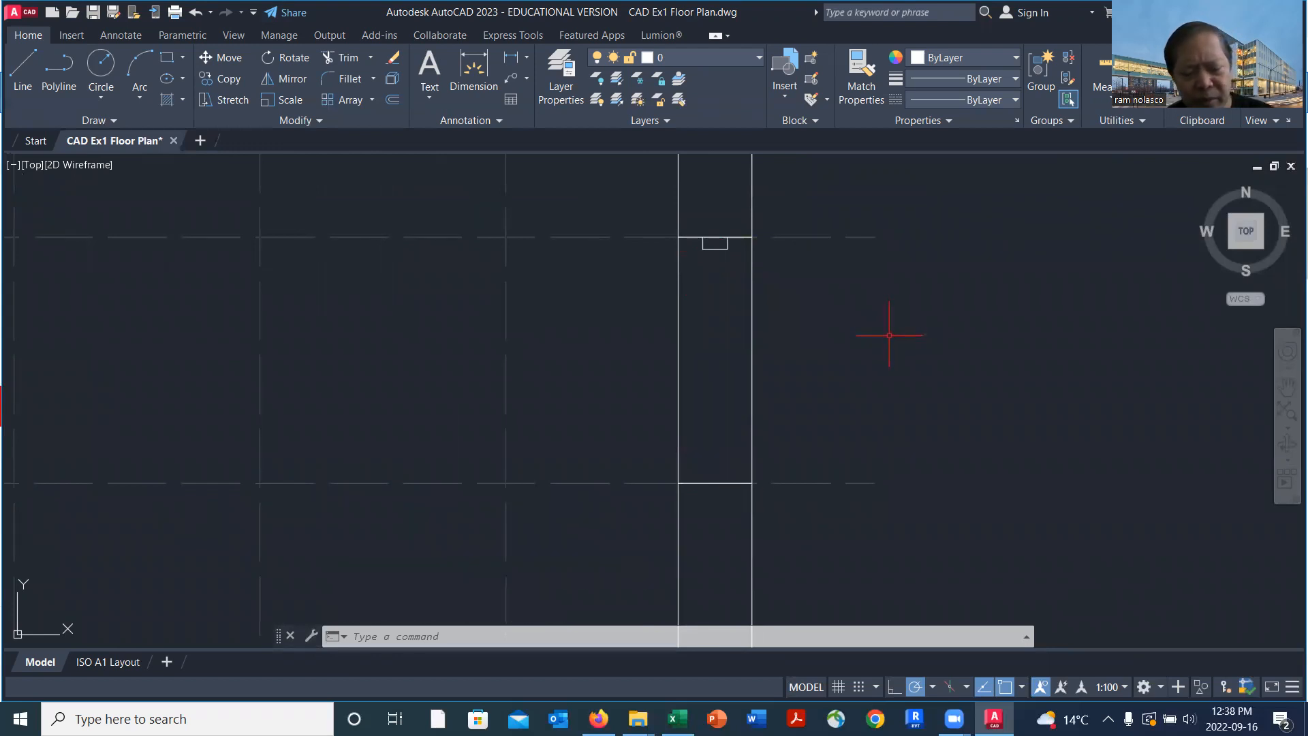
text(o)
key(Return)
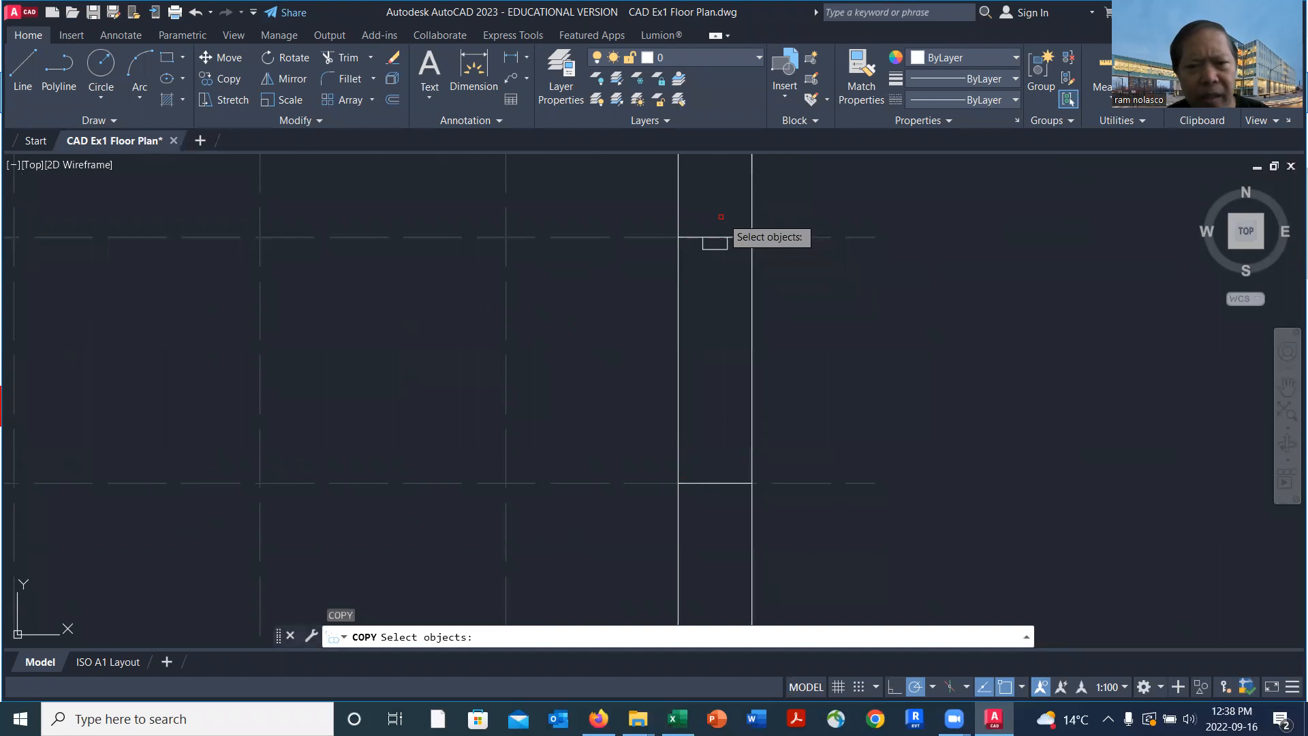
click(696, 214)
click(753, 299)
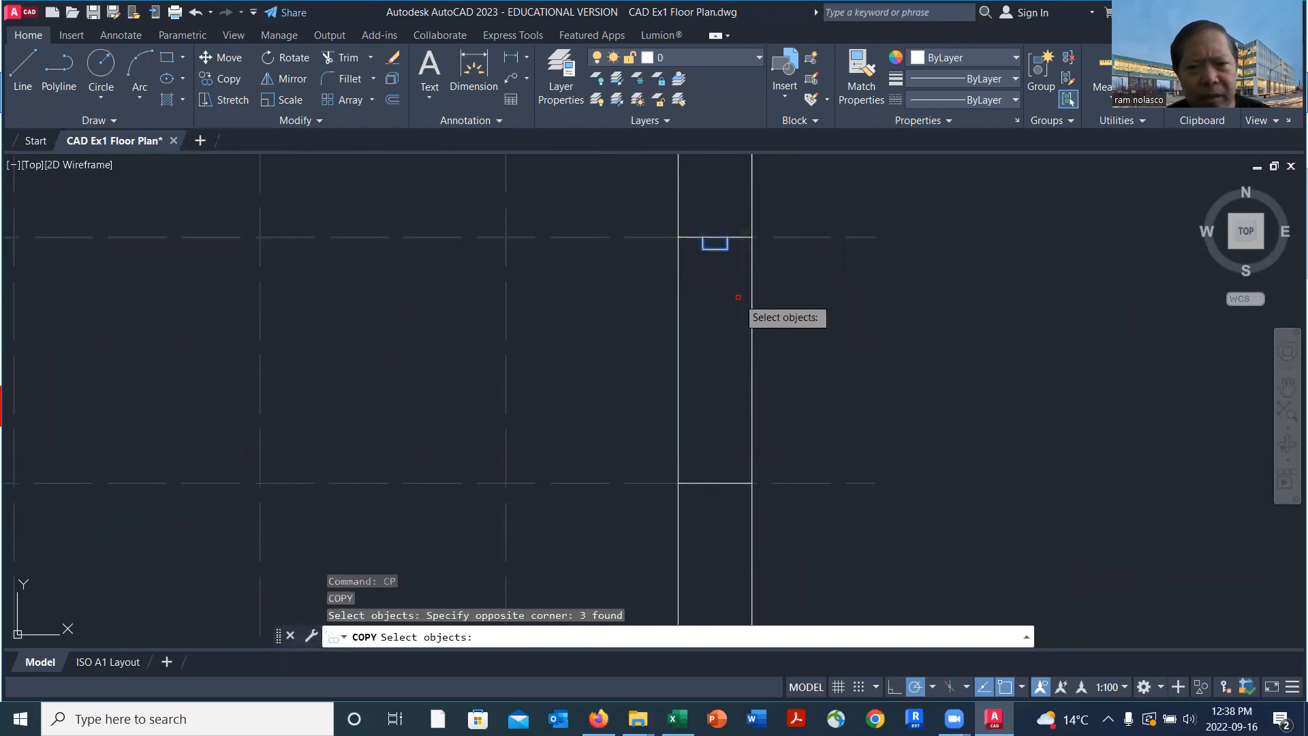
key(Return)
scroll(726, 290, up, 8)
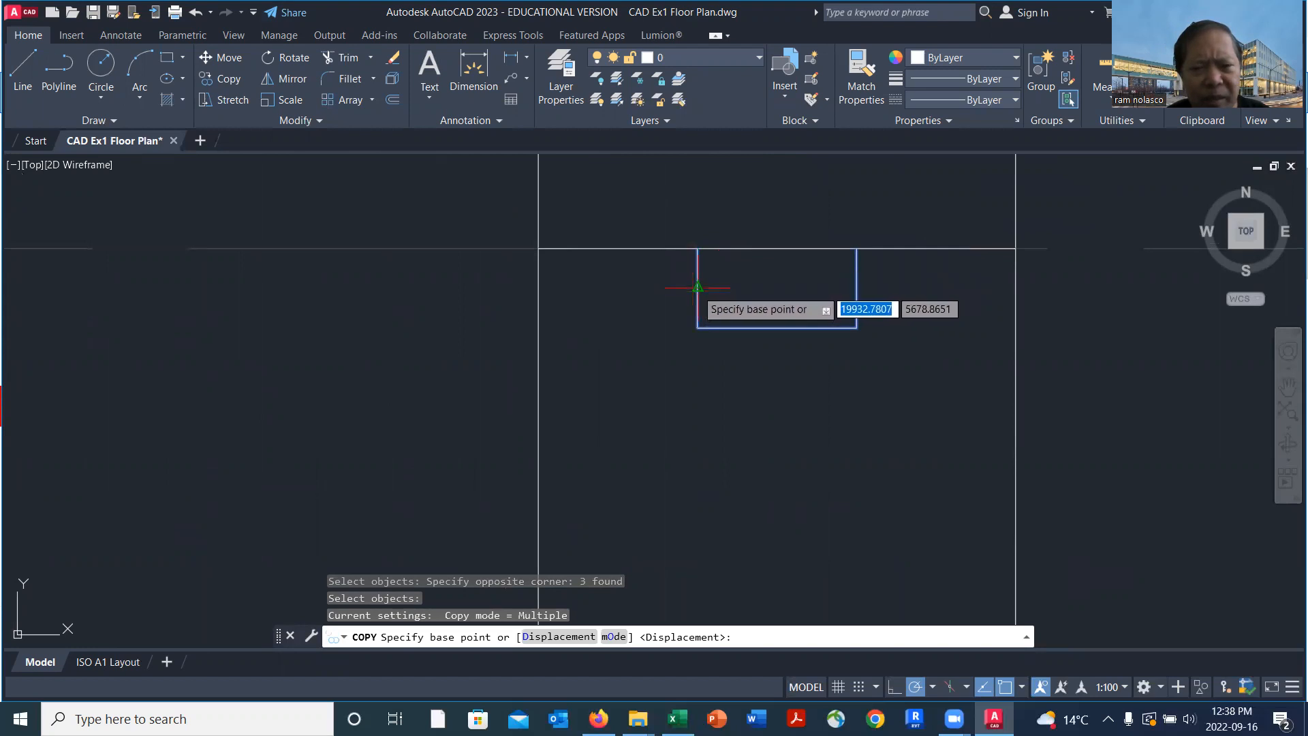
click(698, 287)
scroll(749, 382, down, 8)
middle_drag(750, 467, 683, 280)
scroll(698, 389, up, 5)
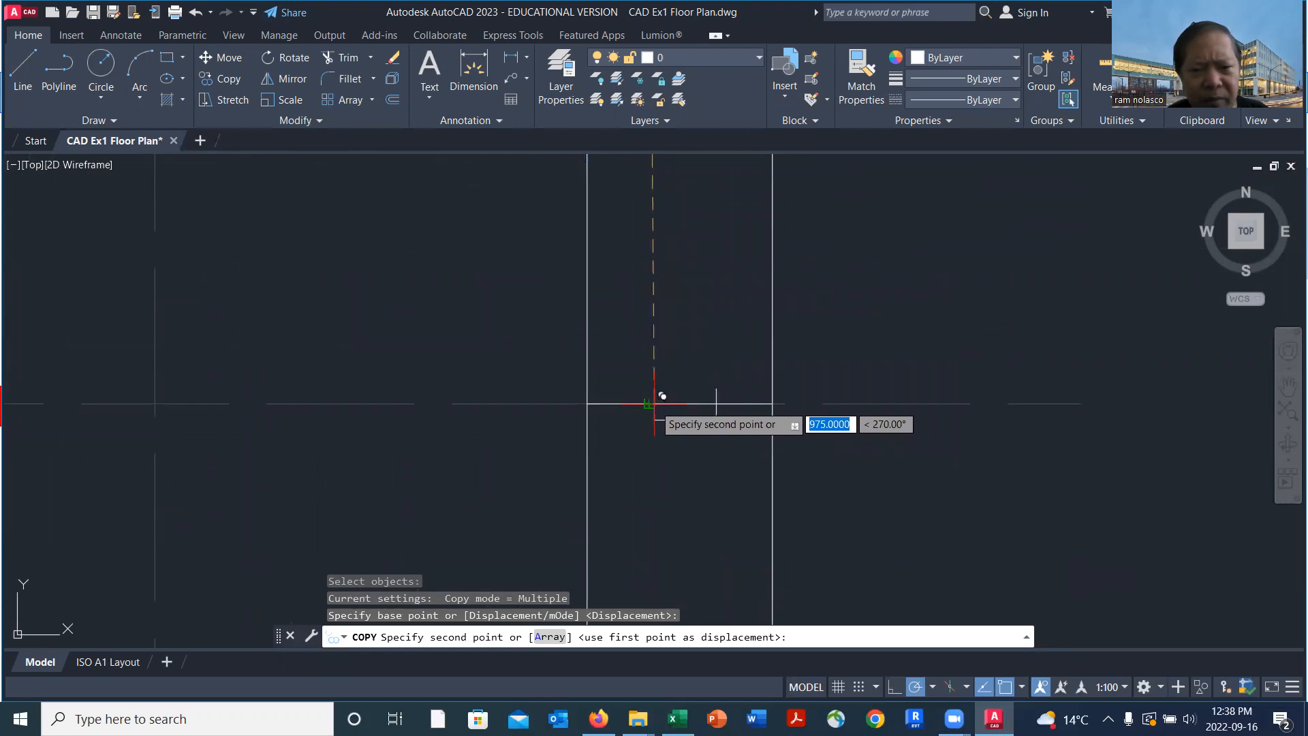
scroll(649, 403, down, 3)
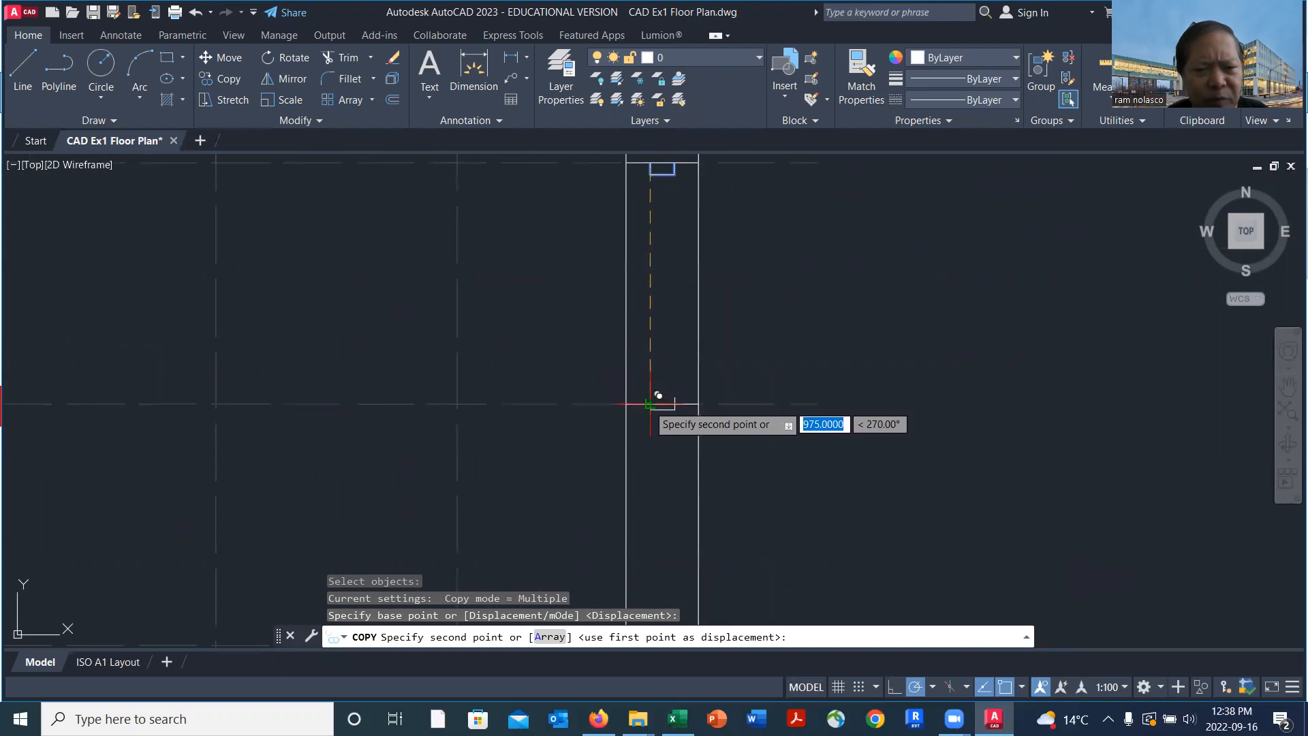
scroll(649, 403, up, 3)
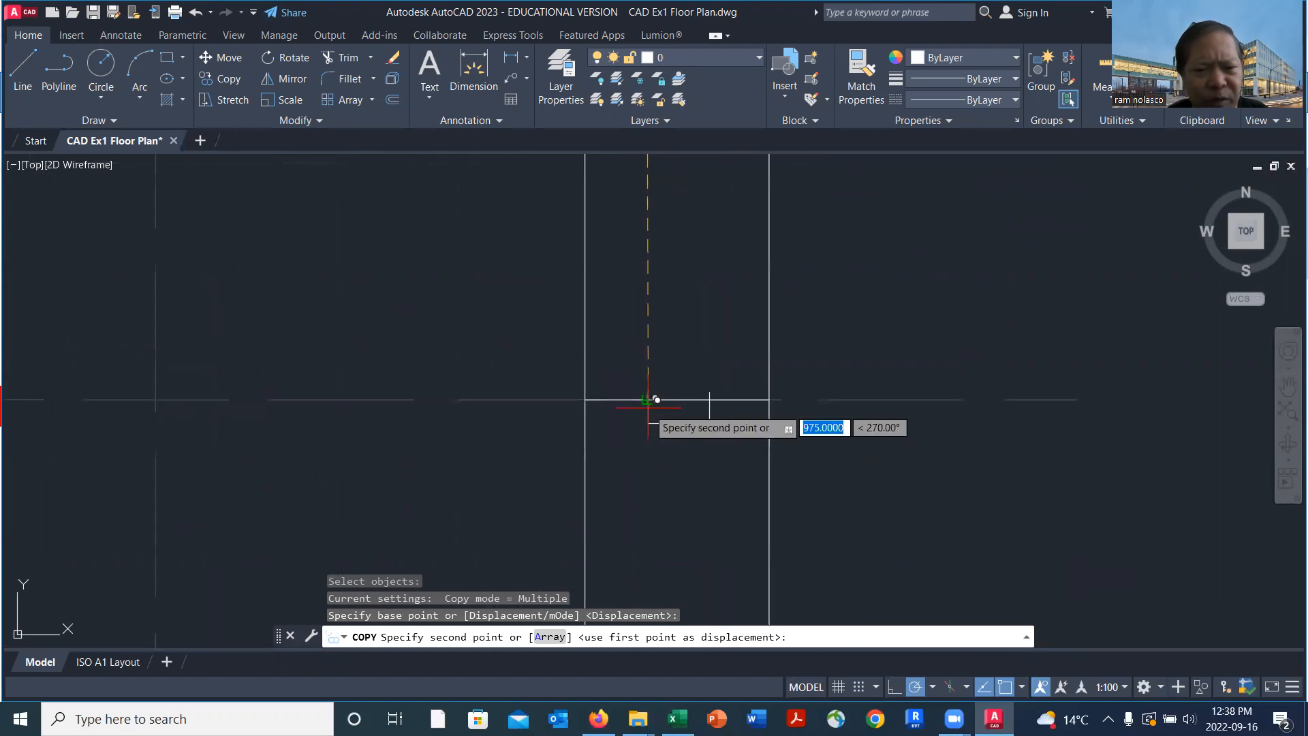
click(647, 400)
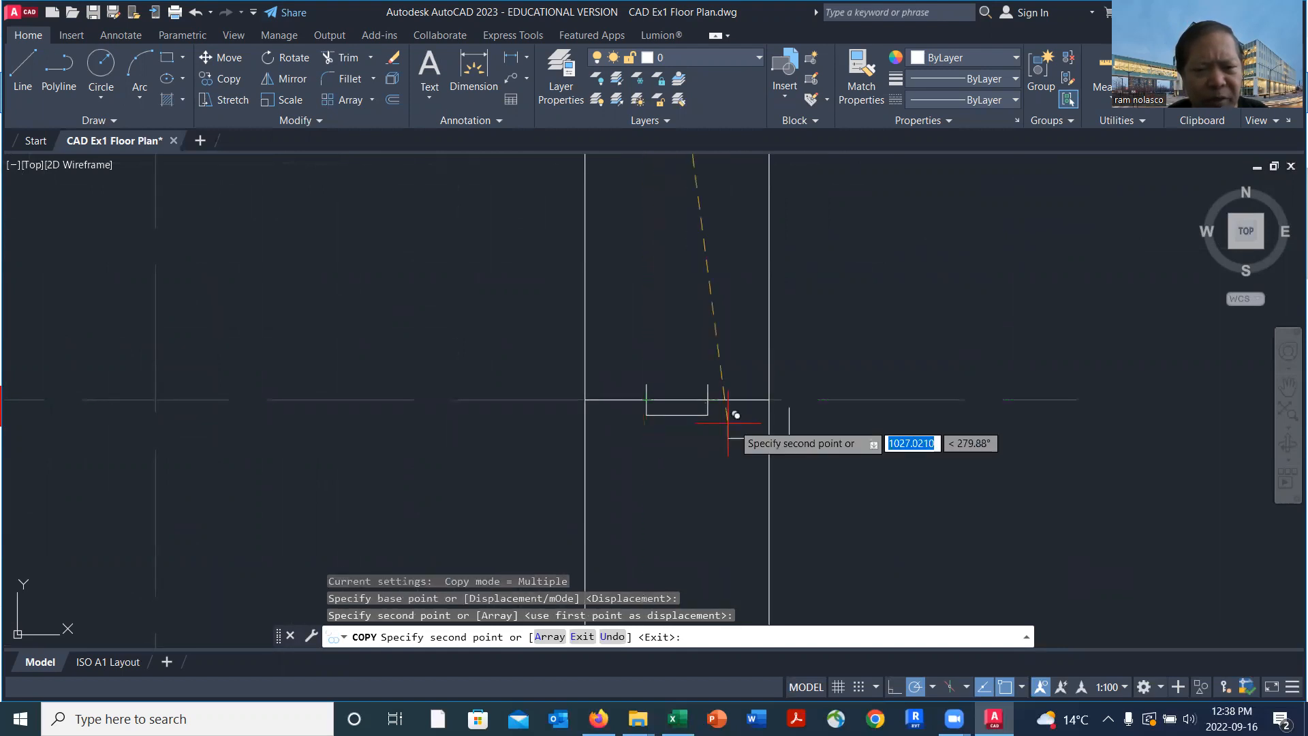
scroll(877, 434, down, 3)
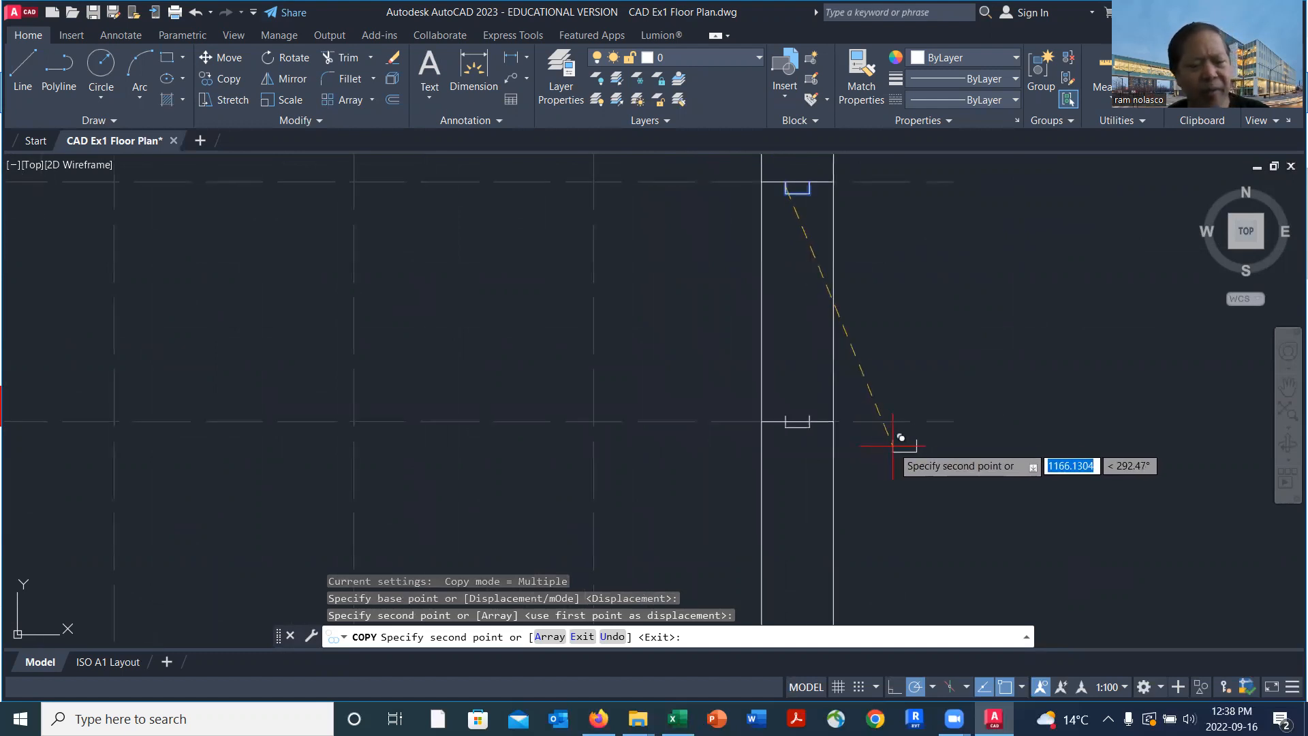
key(Escape)
Close the open side of the window's middle piece at gridline 6 with a line and delete the wall line crossing it
scroll(843, 434, up, 8)
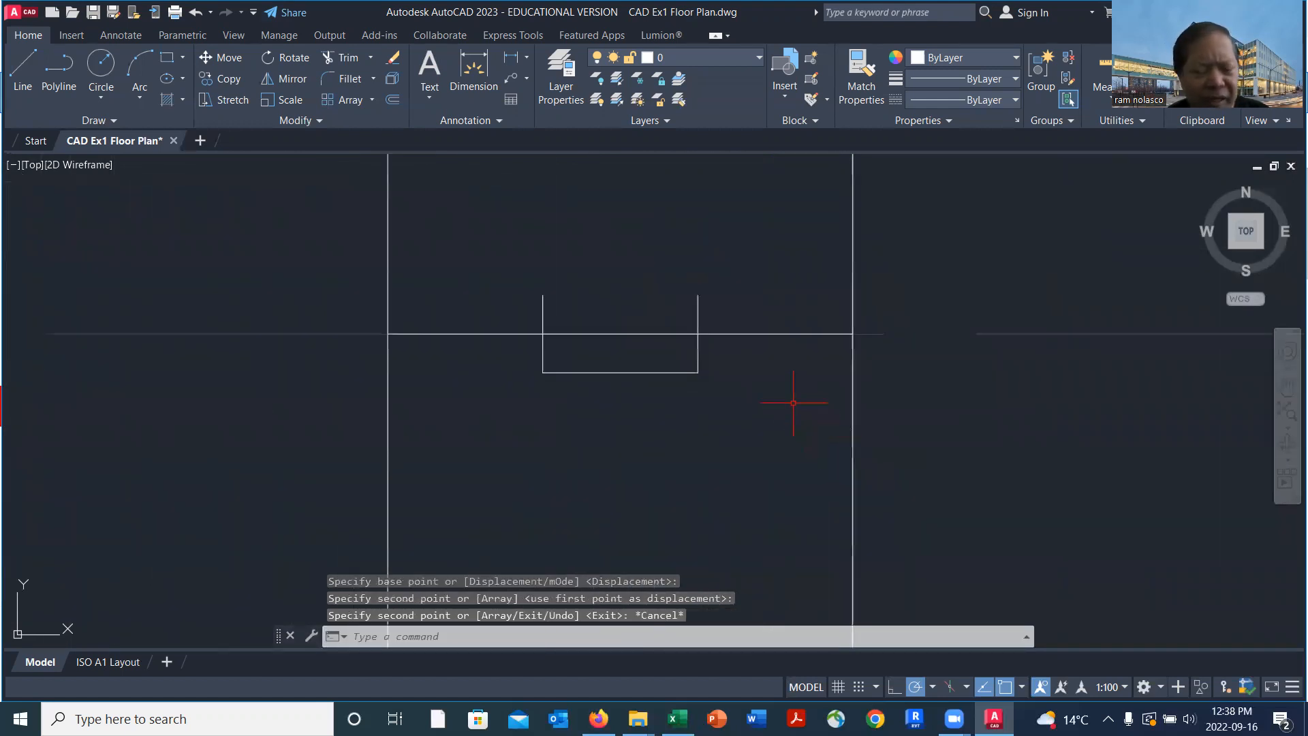
text(l)
key(Return)
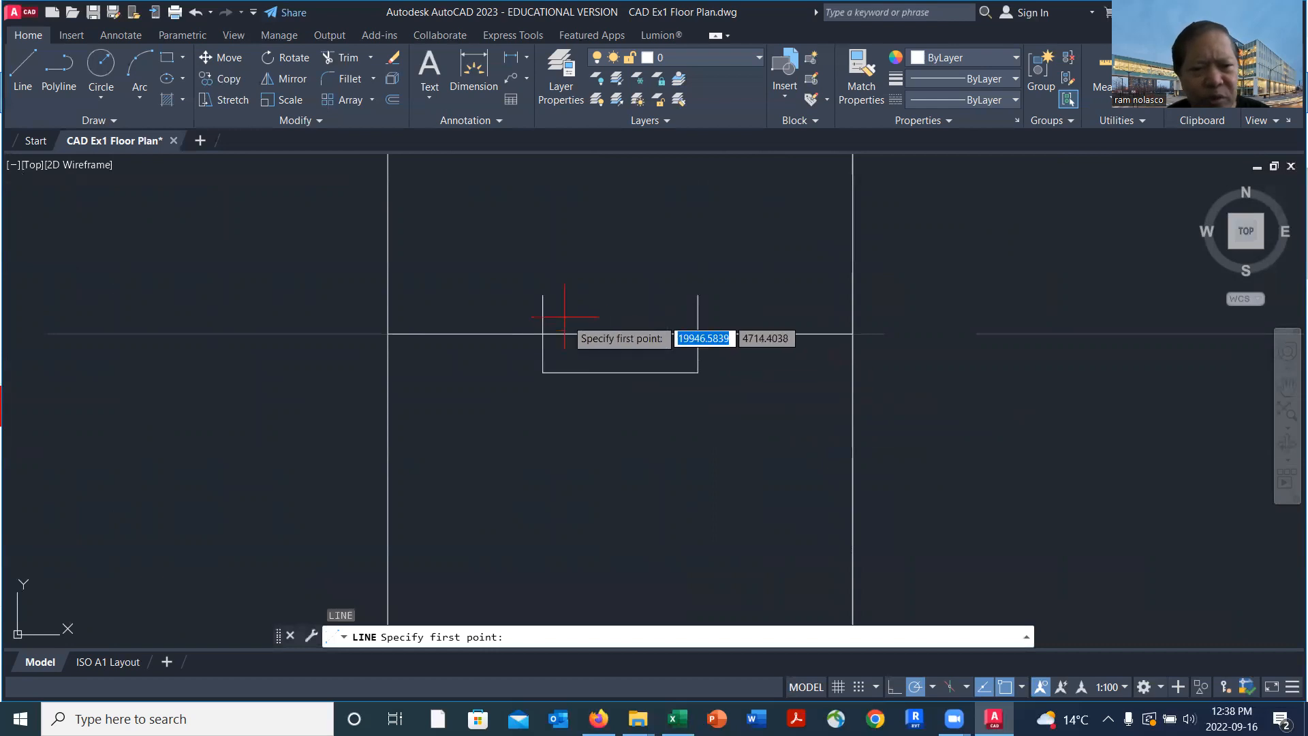
click(543, 295)
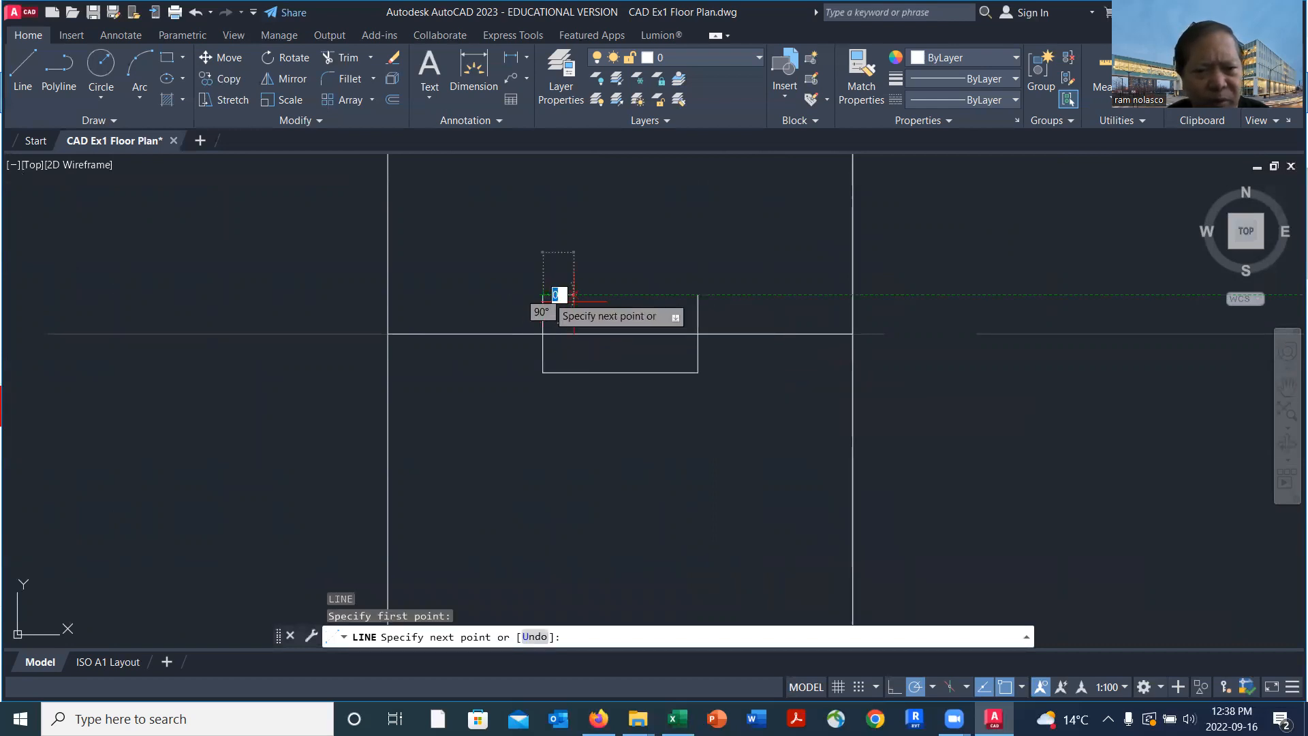
click(697, 295)
key(Return)
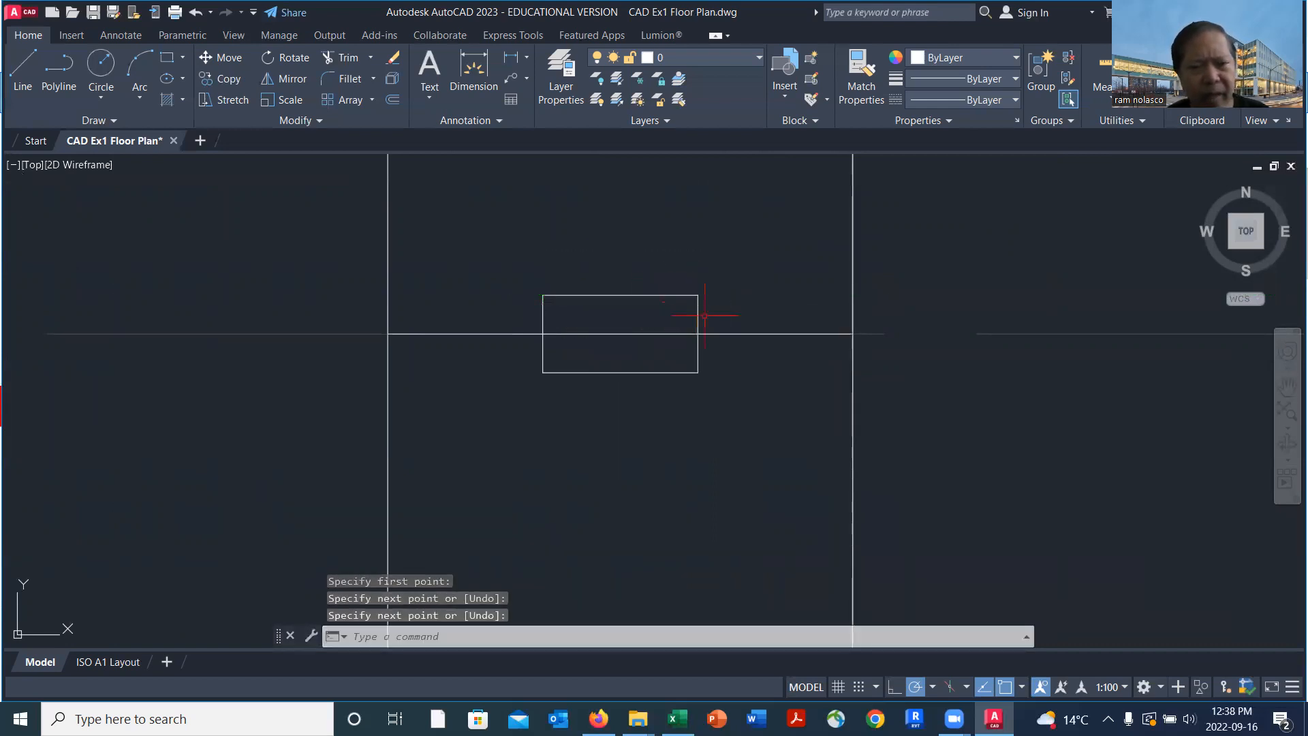
click(748, 333)
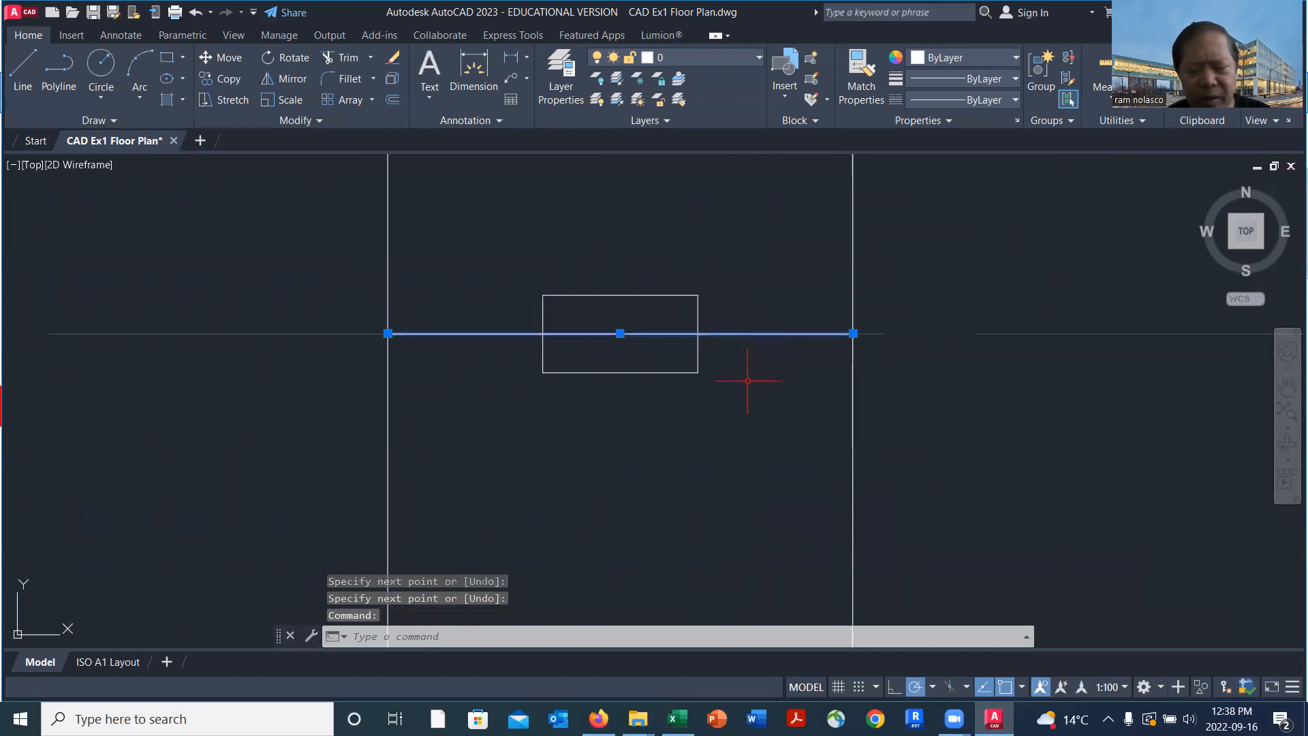
key(Delete)
Draw a vertical line joining the inner-side corners of the end piece at gridline 5 and the middle piece at gridline 6
scroll(749, 390, down, 5)
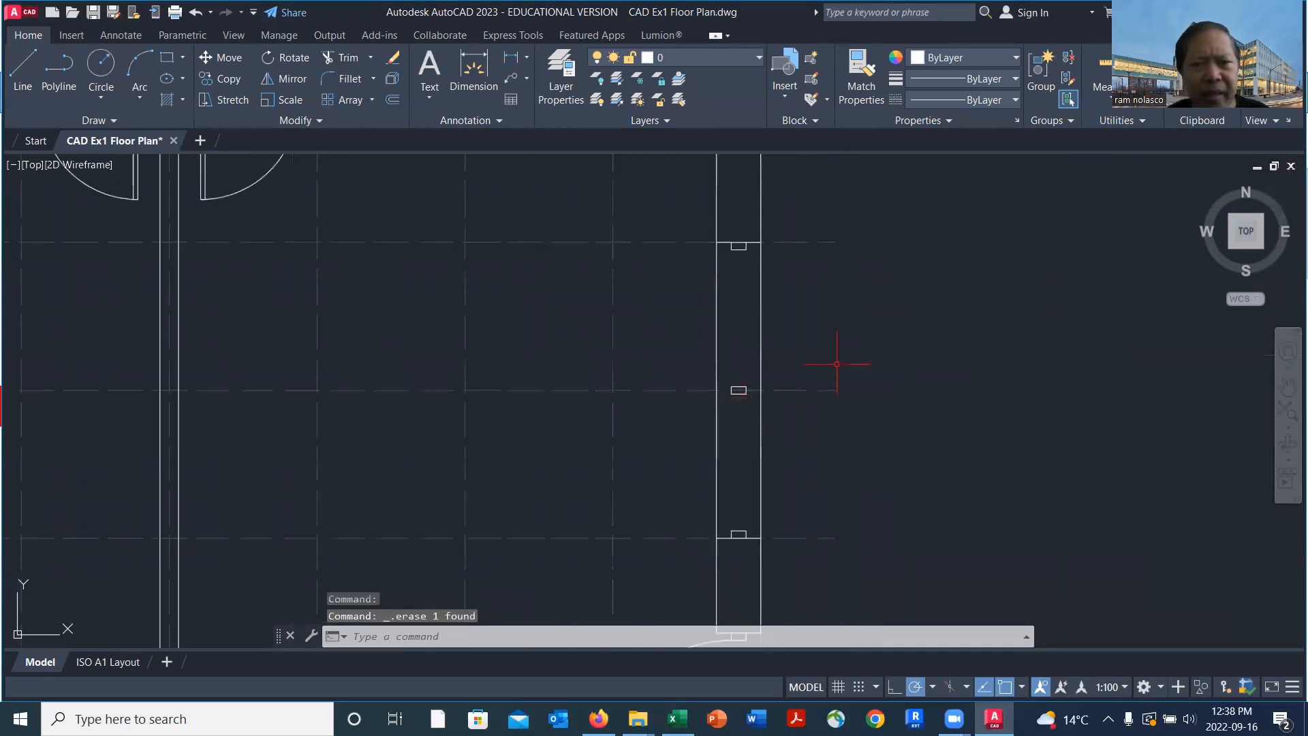
middle_drag(856, 353, 752, 362)
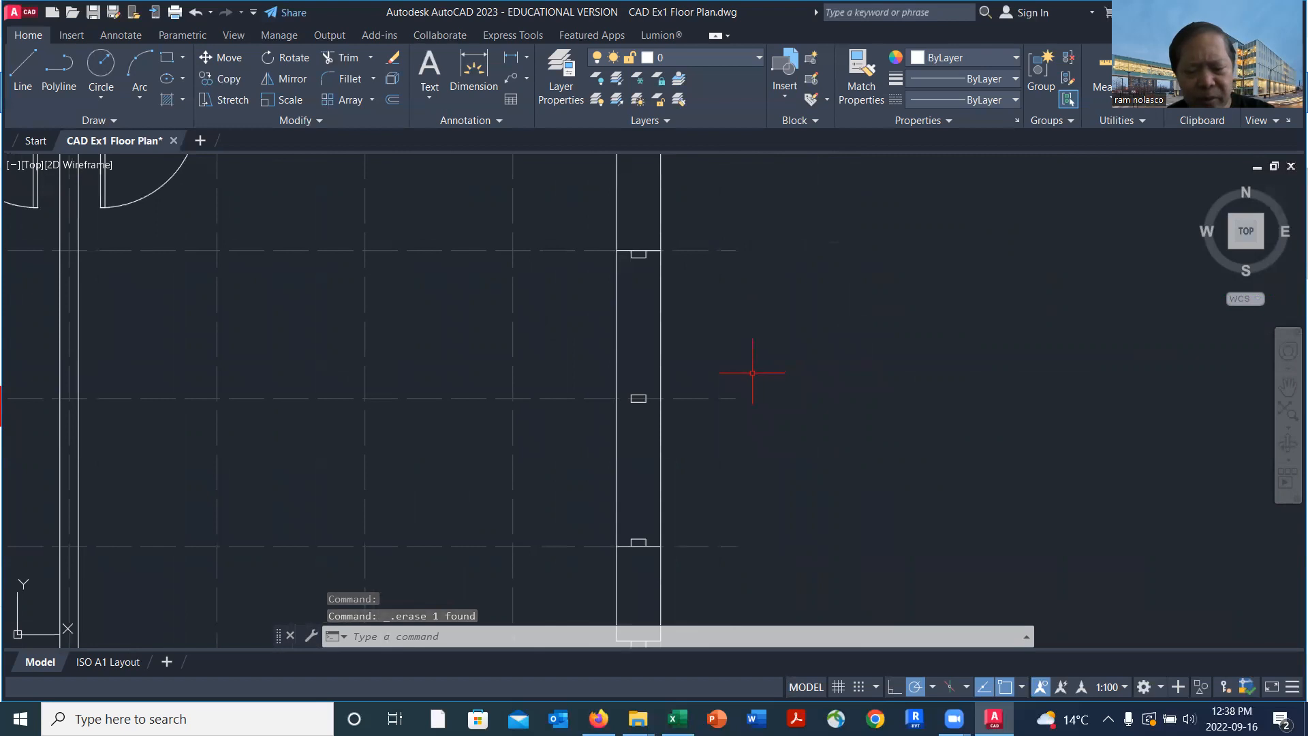
text(l)
key(Return)
scroll(658, 312, up, 4)
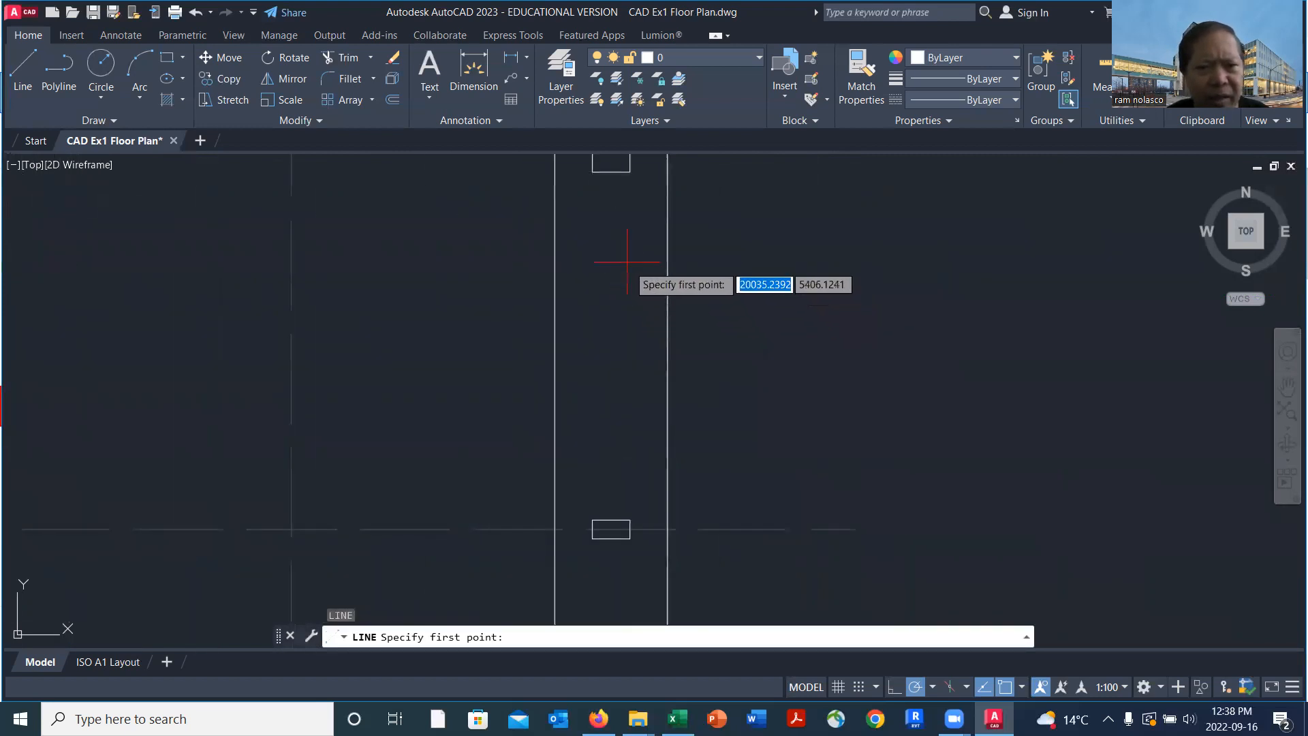
click(596, 179)
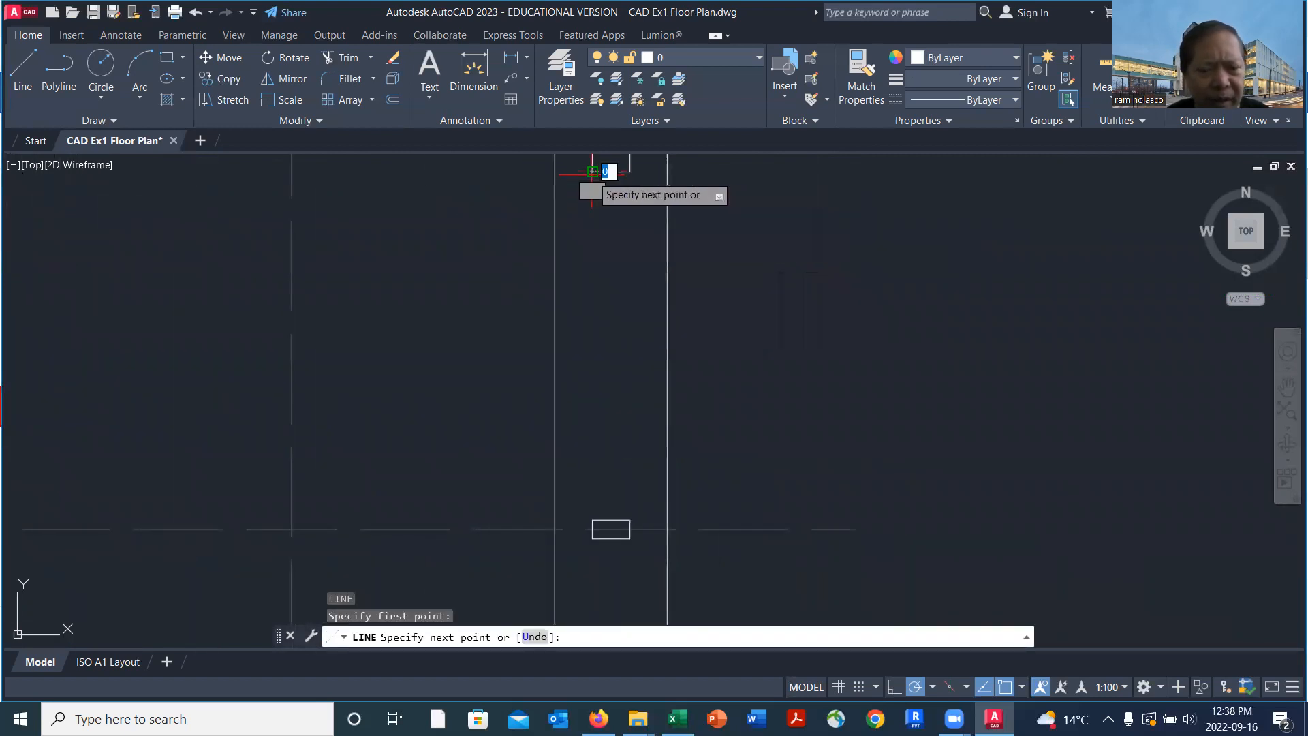
click(590, 519)
key(Return)
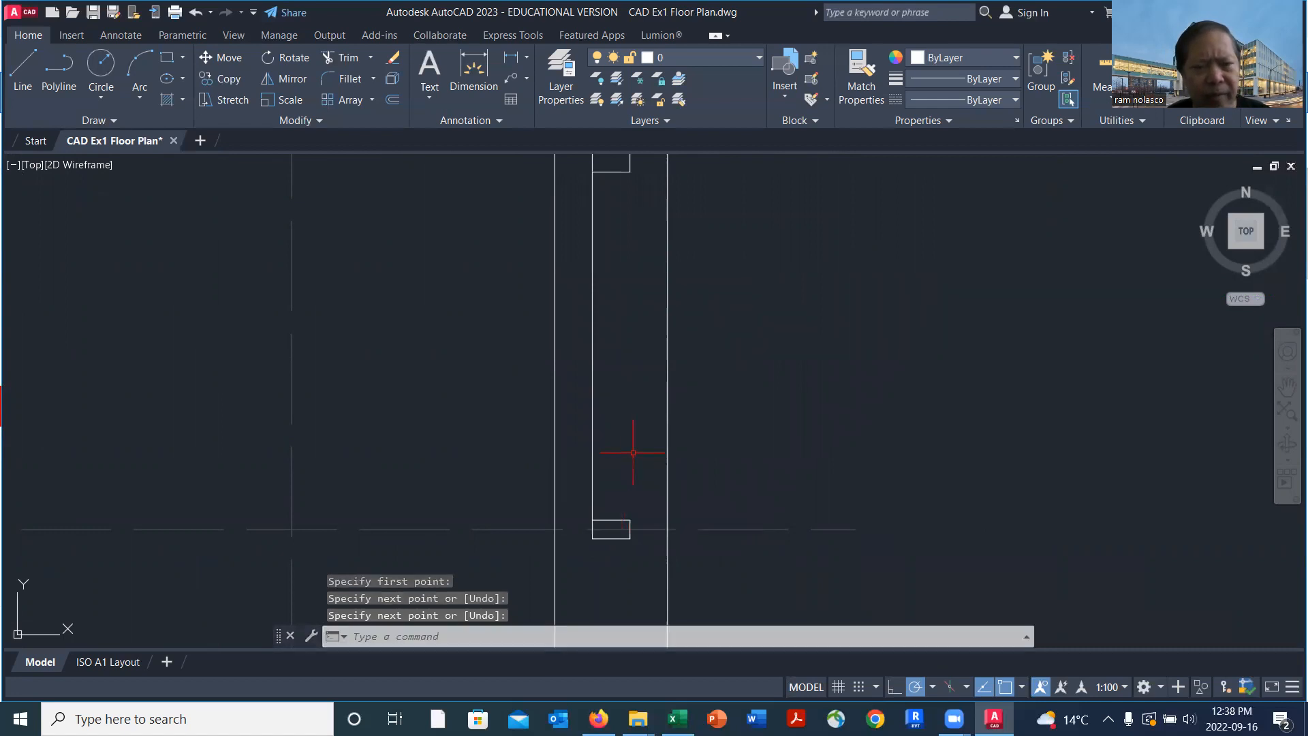
Copy the vertical window line to the midpoint and outer corner of the end piece at gridline 5
text(ct o)
key(Return)
click(591, 345)
key(Return)
click(600, 180)
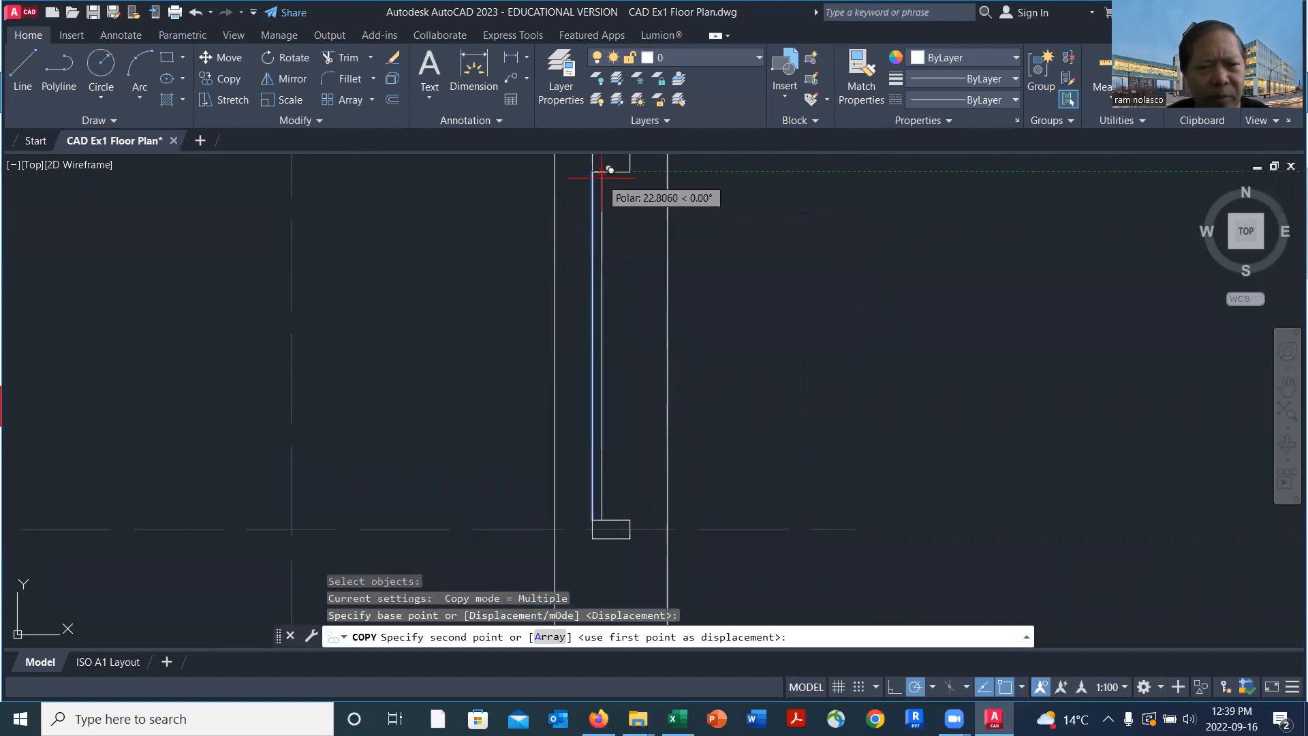
click(618, 179)
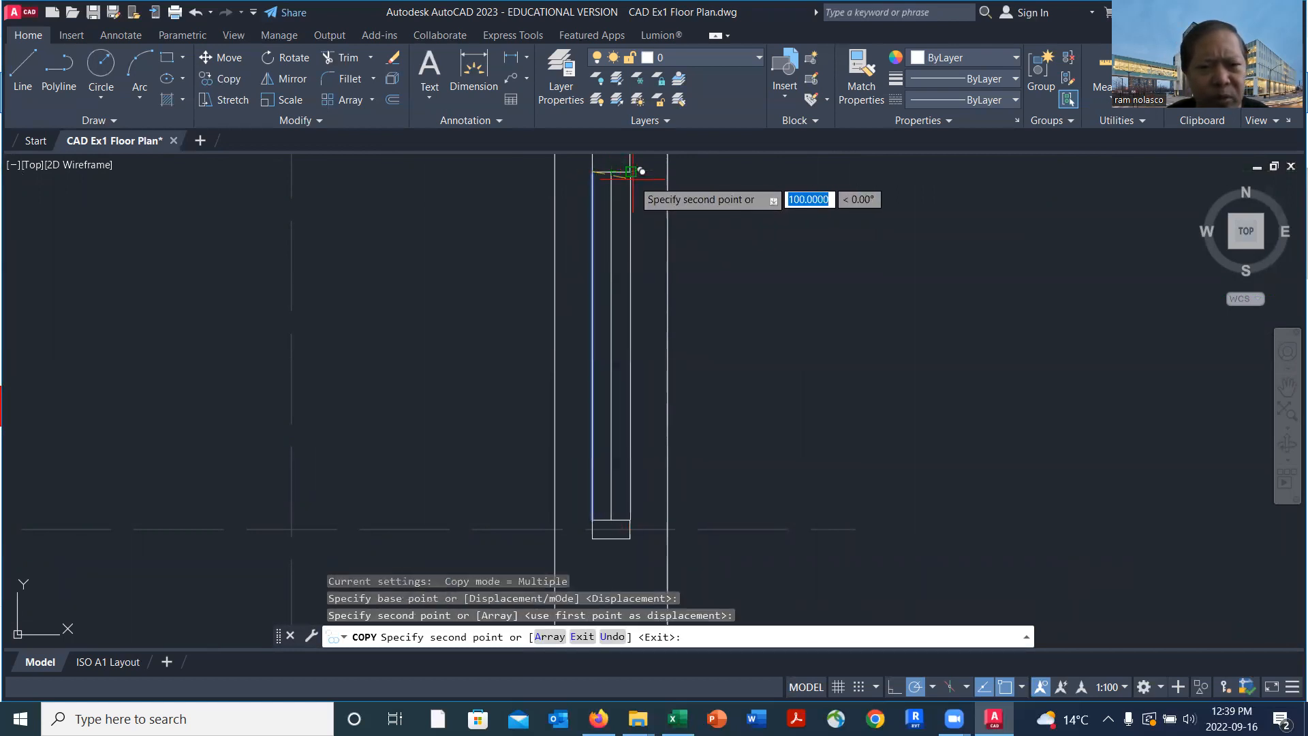
click(631, 174)
Copy the vertical window line to the inner corner, midpoint and outer corner of the middle piece, filling the pane between gridlines 6 and 7
scroll(741, 320, down, 2)
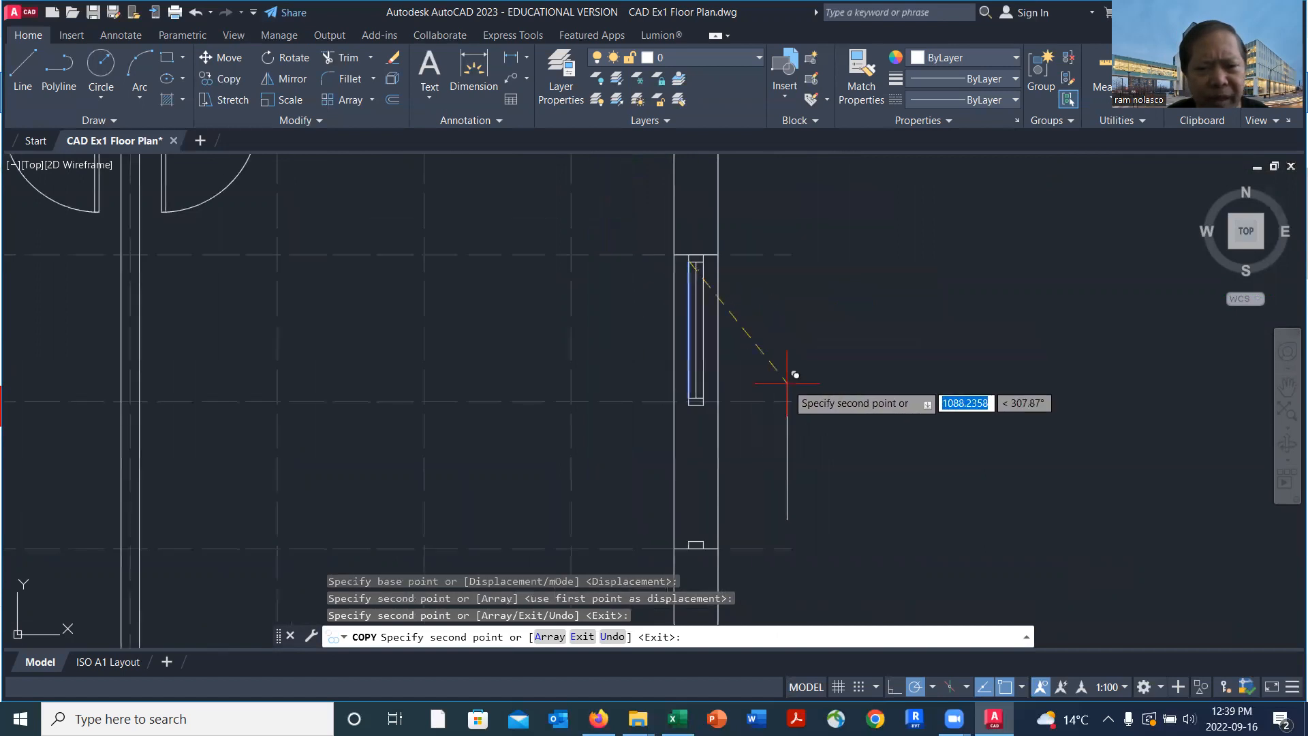
scroll(717, 451, up, 2)
scroll(662, 369, down, 1)
middle_drag(662, 370, 665, 277)
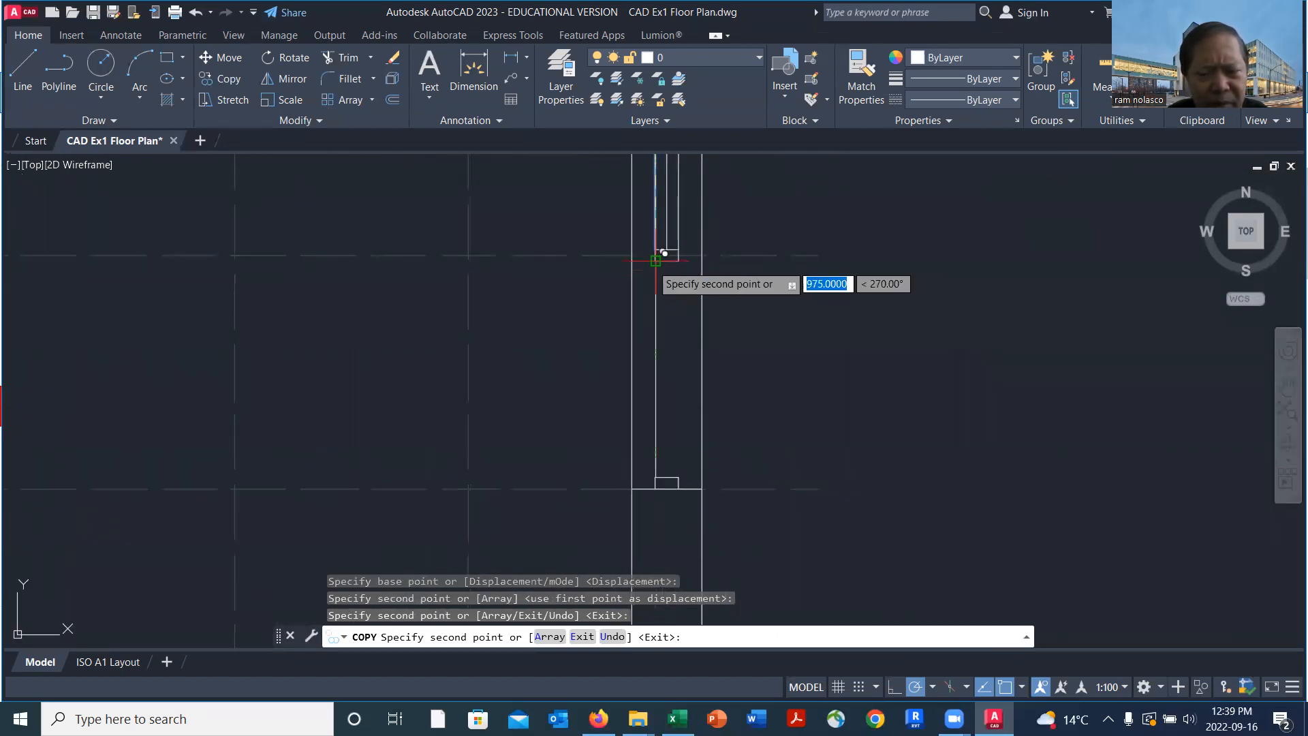
click(658, 261)
click(673, 264)
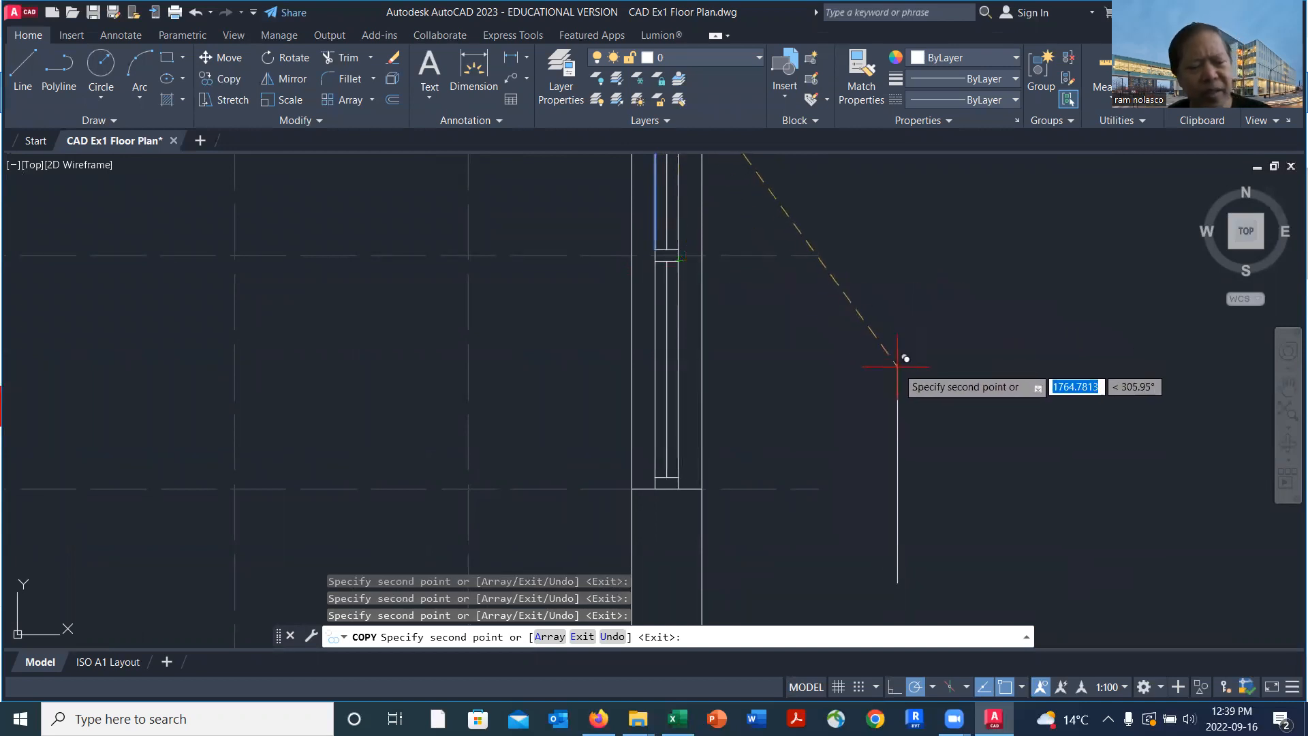
key(Escape)
Trim both right exterior wall lines out of the window opening between gridlines 5 and 7
scroll(899, 362, down, 2)
mouse_move(916, 335)
middle_down()
mouse_move(809, 429)
mouse_move(821, 411)
middle_up()
text(TR)
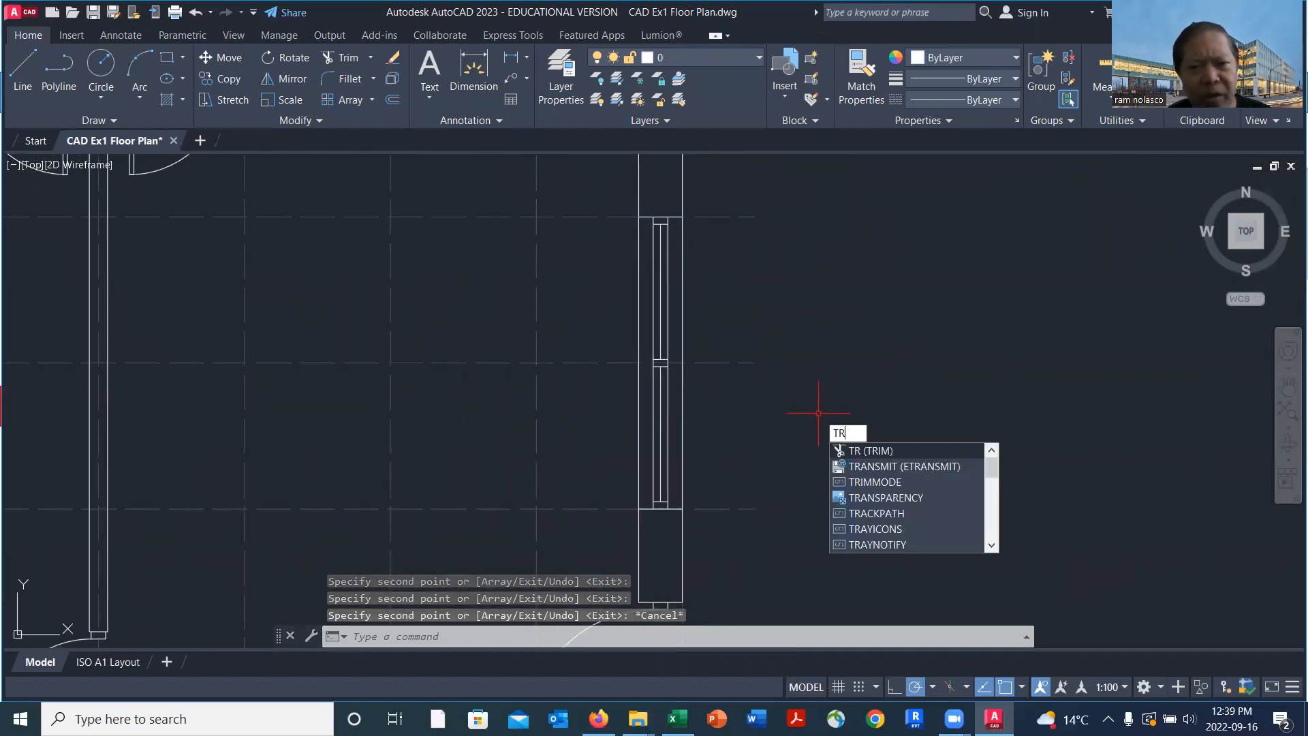
key(Return)
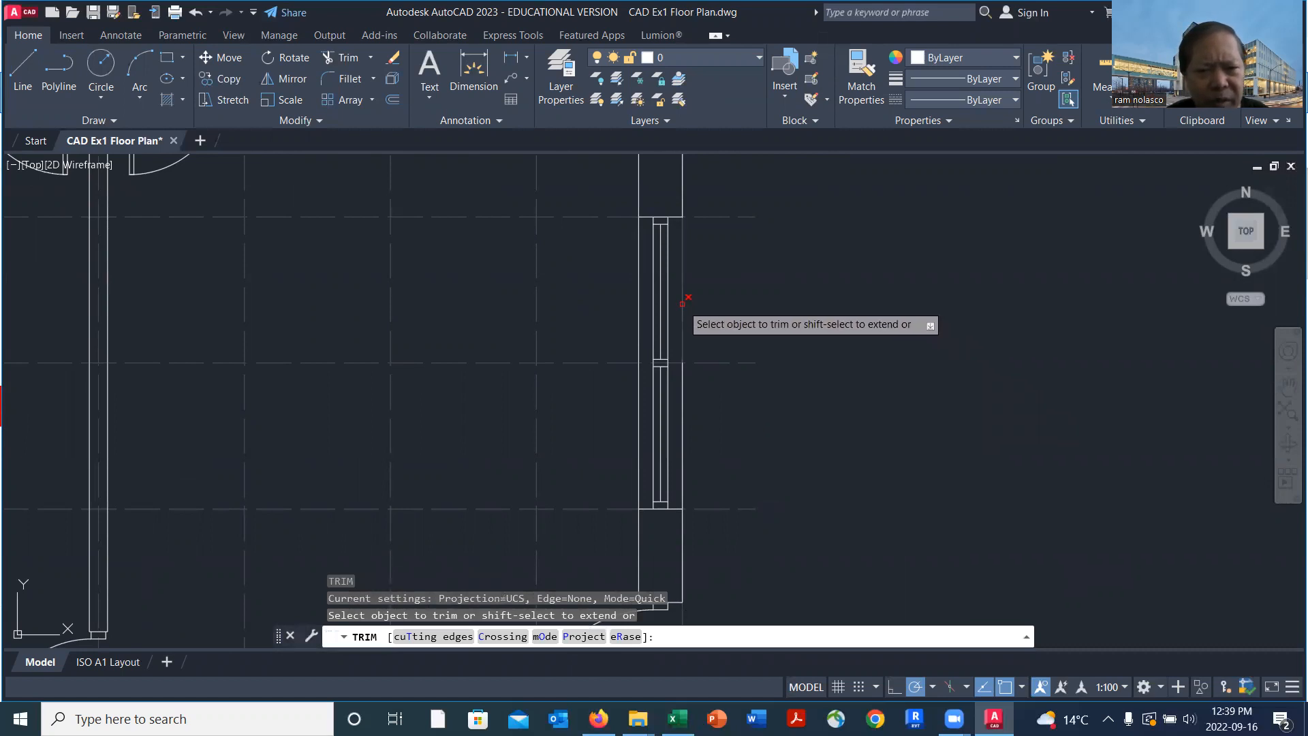
click(685, 303)
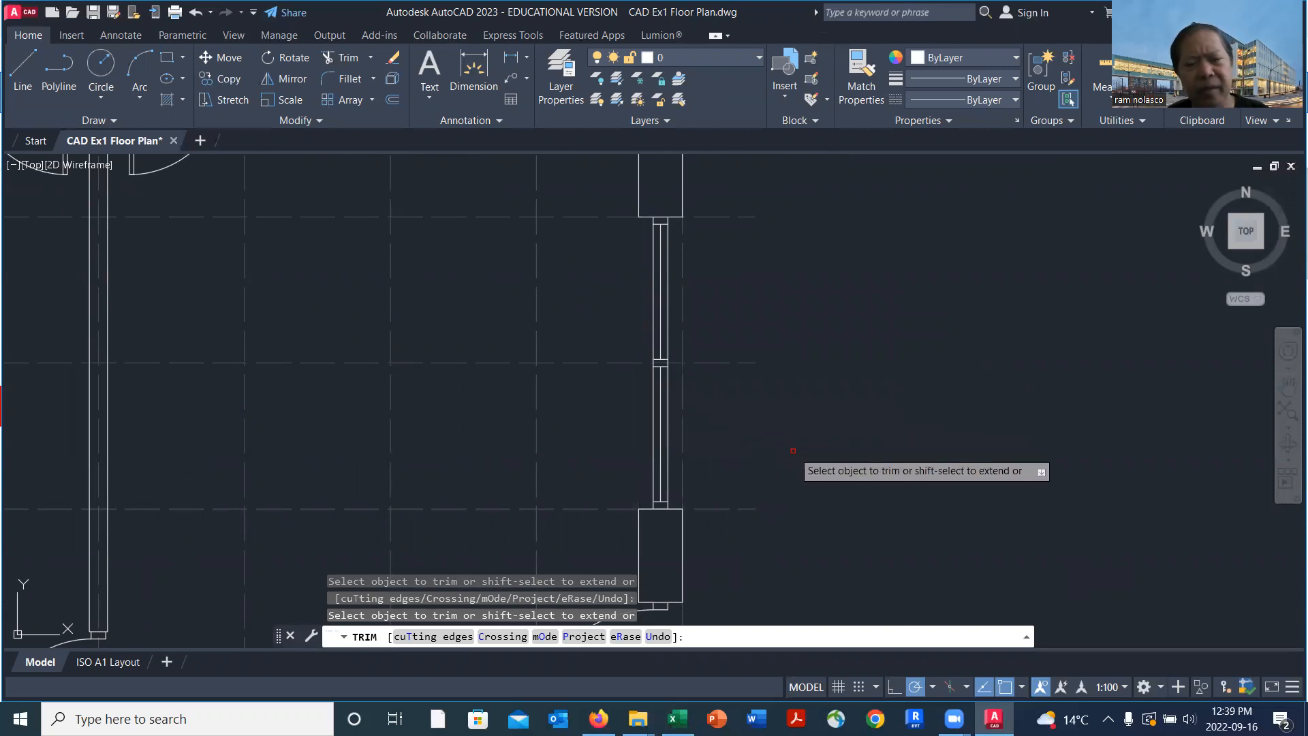
key(Return)
Erase the two face lines of the left exterior wall between its upper and lower doors
scroll(827, 438, down, 2)
middle_drag(865, 415, 1066, 438)
scroll(1056, 432, down, 2)
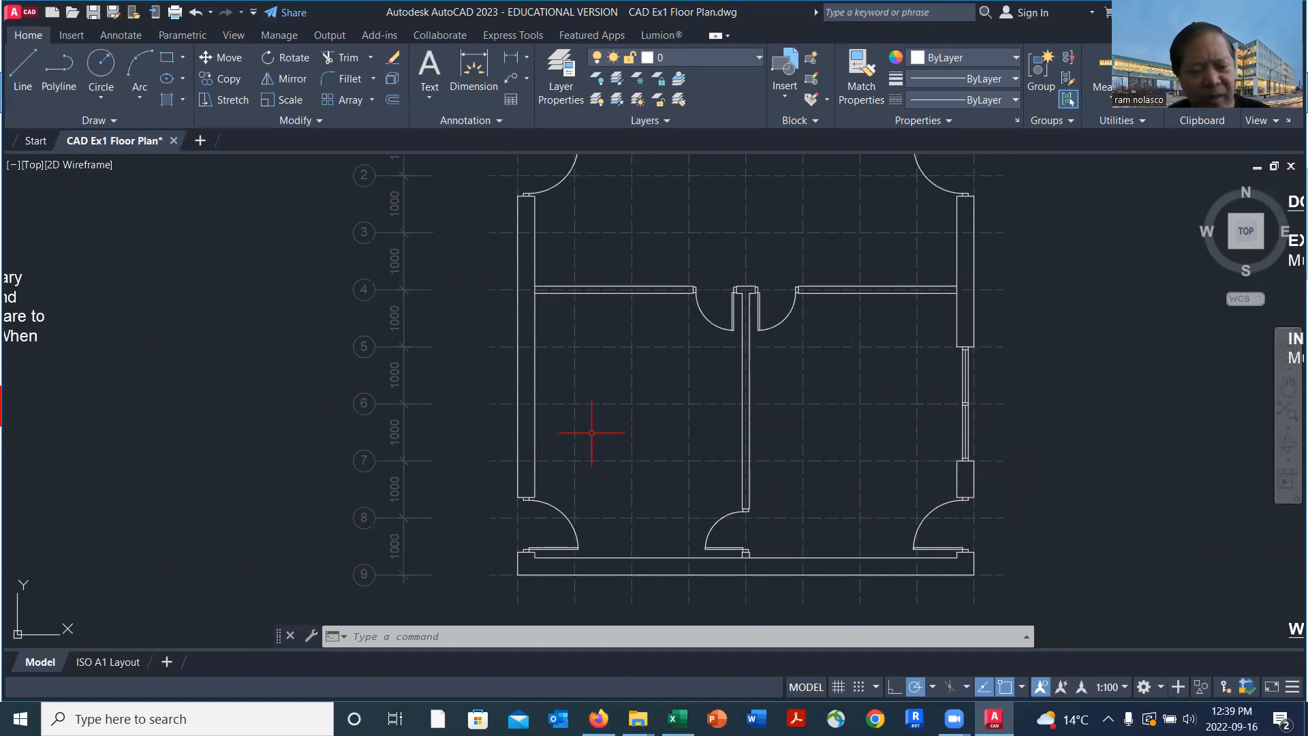
text(e)
key(Return)
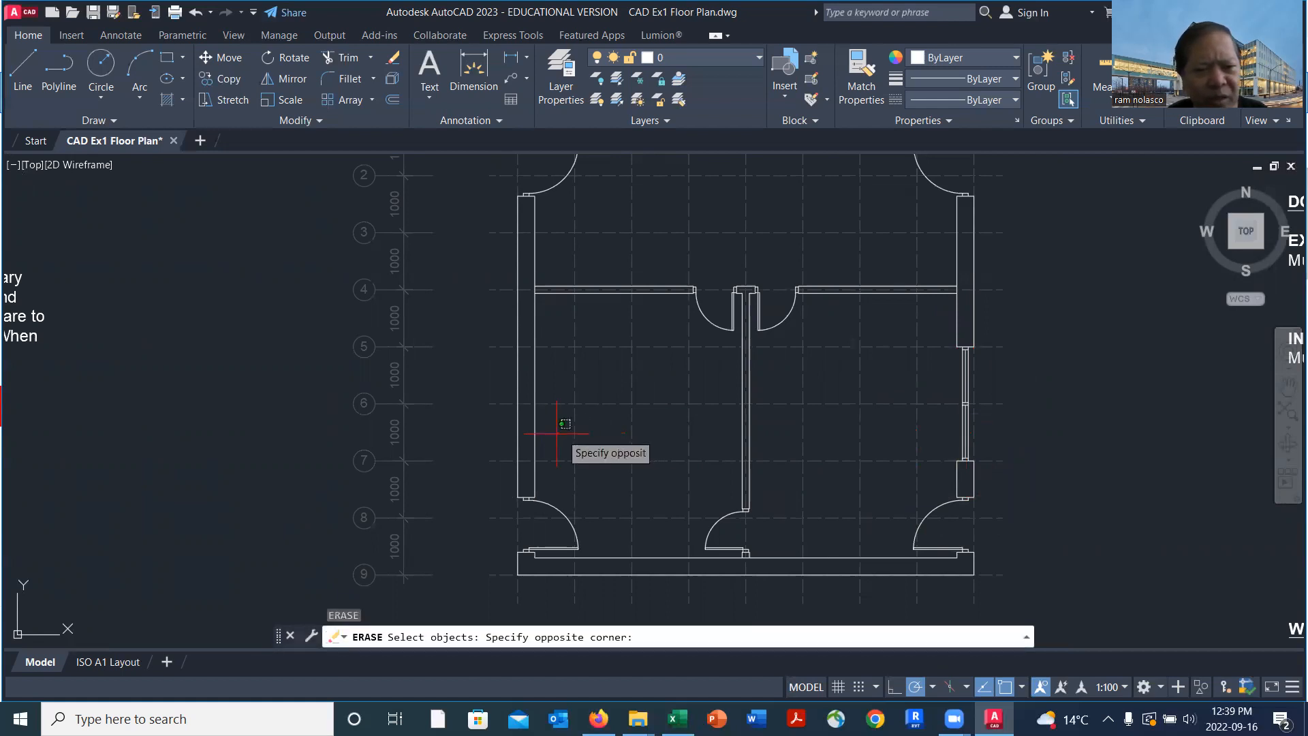
click(518, 428)
key(Return)
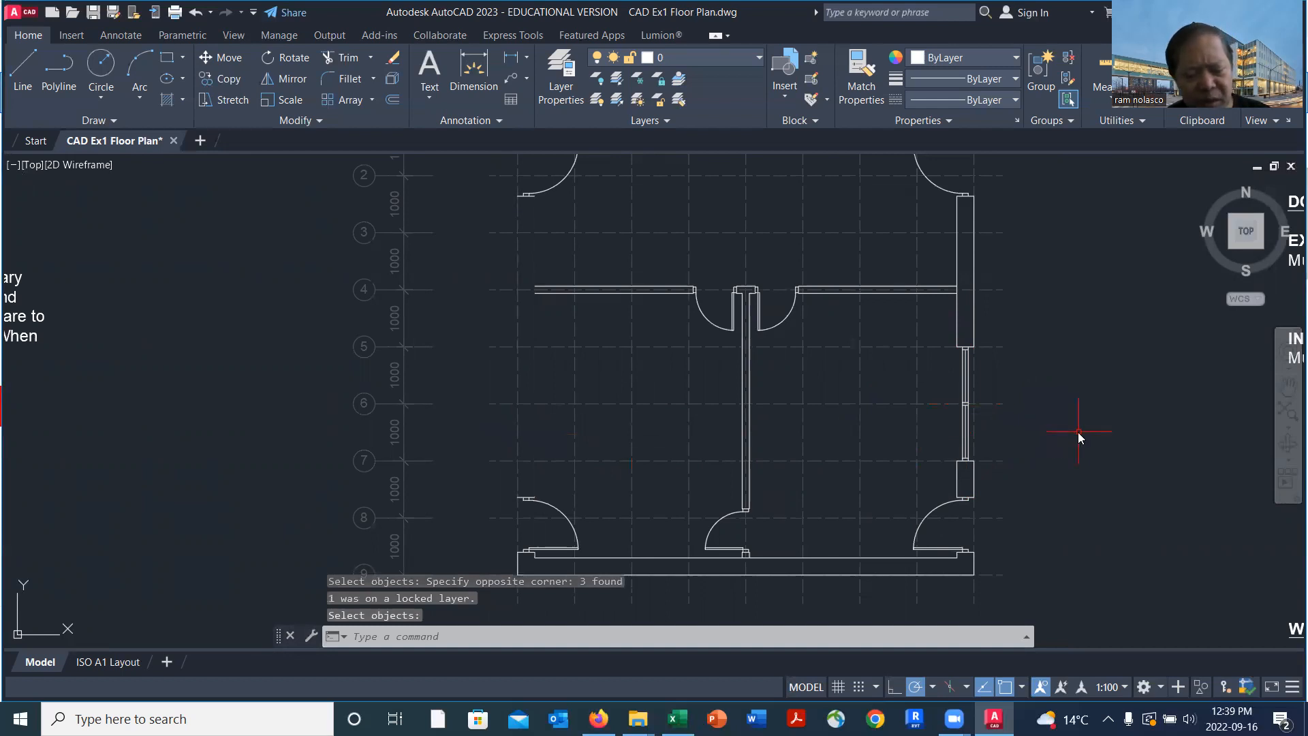
Copy the right exterior wall segments and their window between the doors 7700 mm across to the matching corner of the left exterior wall
text(co)
key(Return)
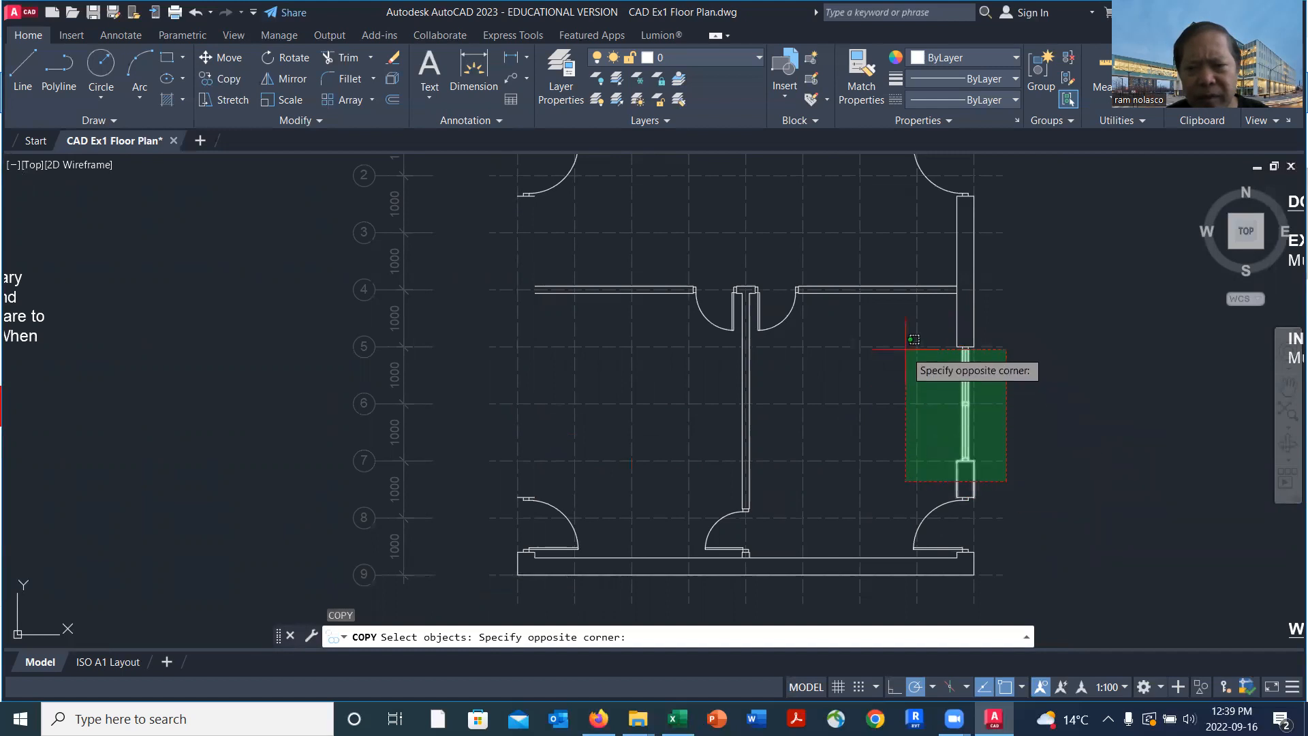
click(940, 321)
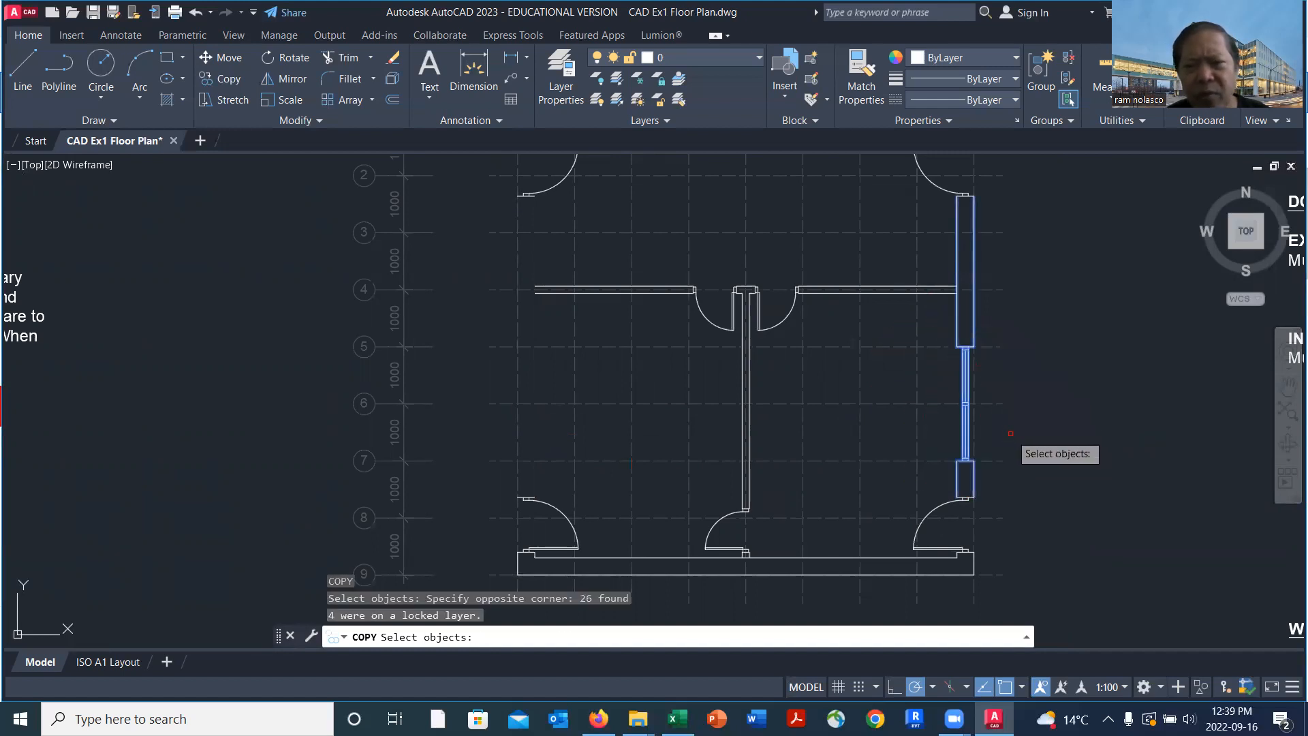
key(Return)
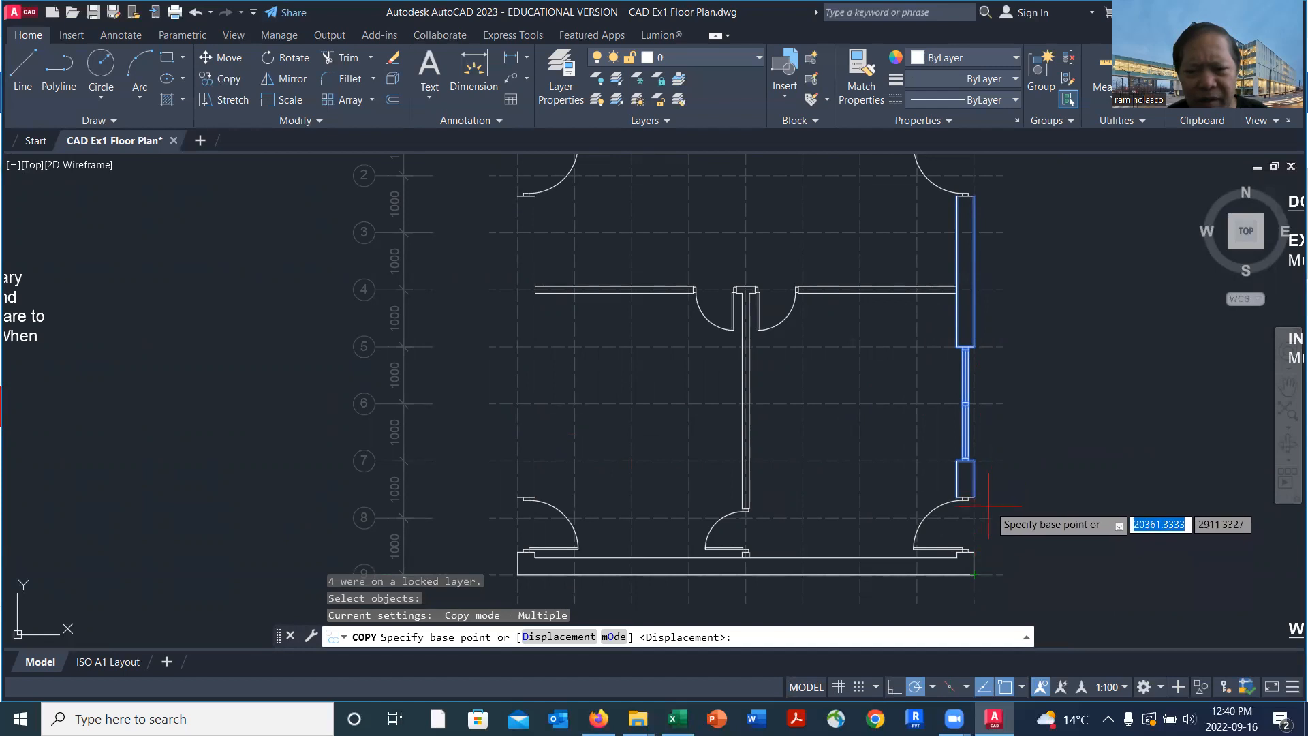
scroll(984, 504, up, 4)
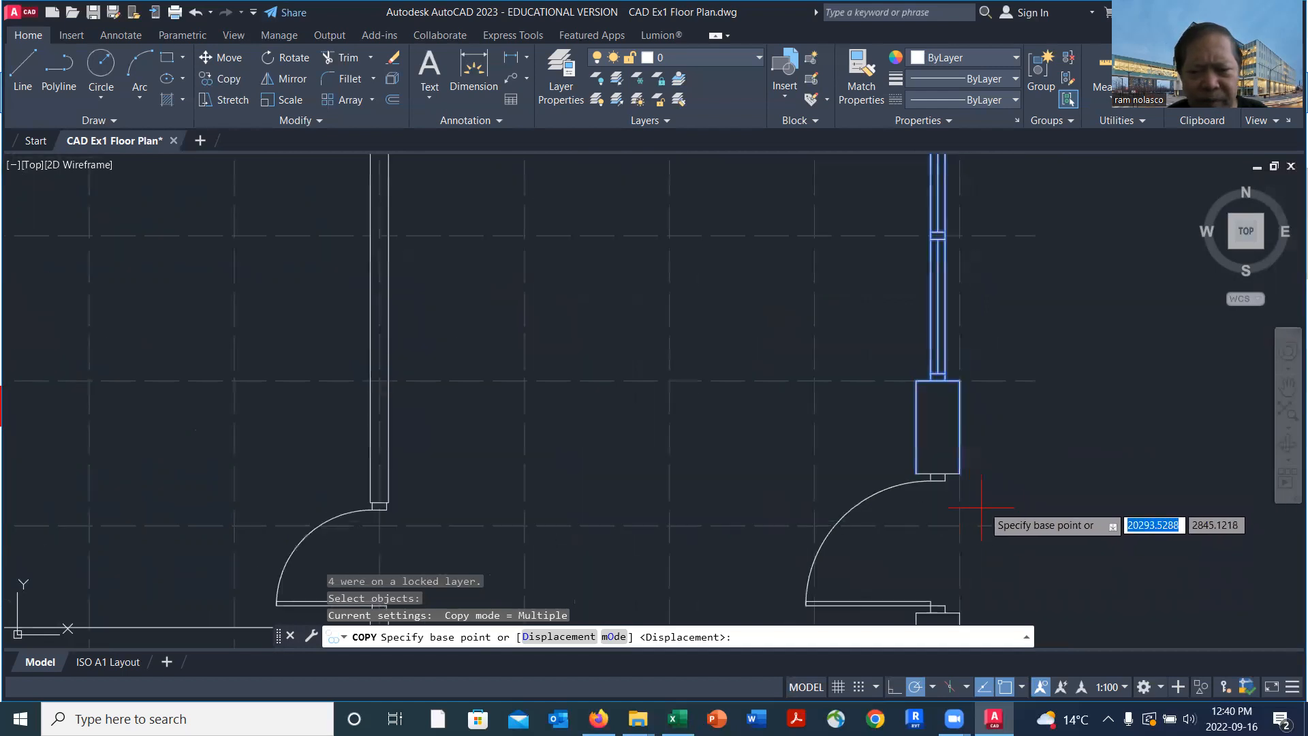
click(959, 472)
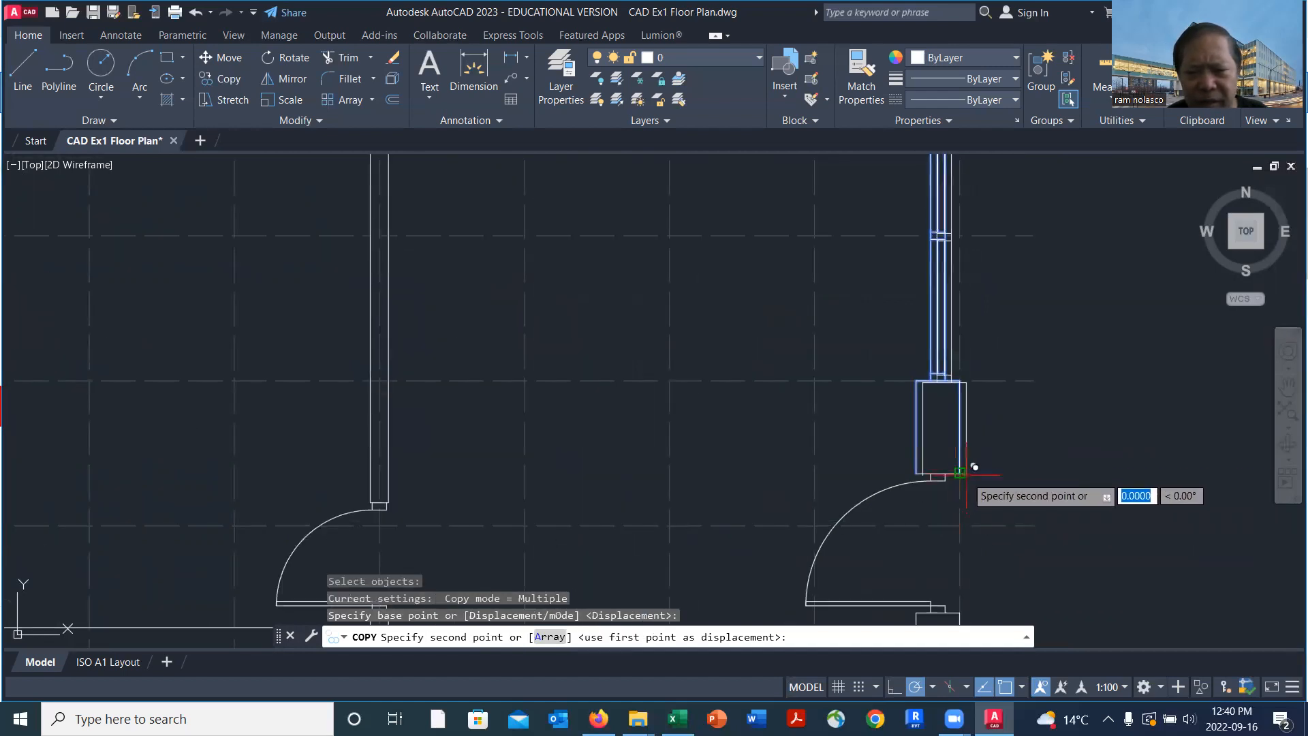
scroll(984, 468, down, 5)
scroll(783, 472, up, 5)
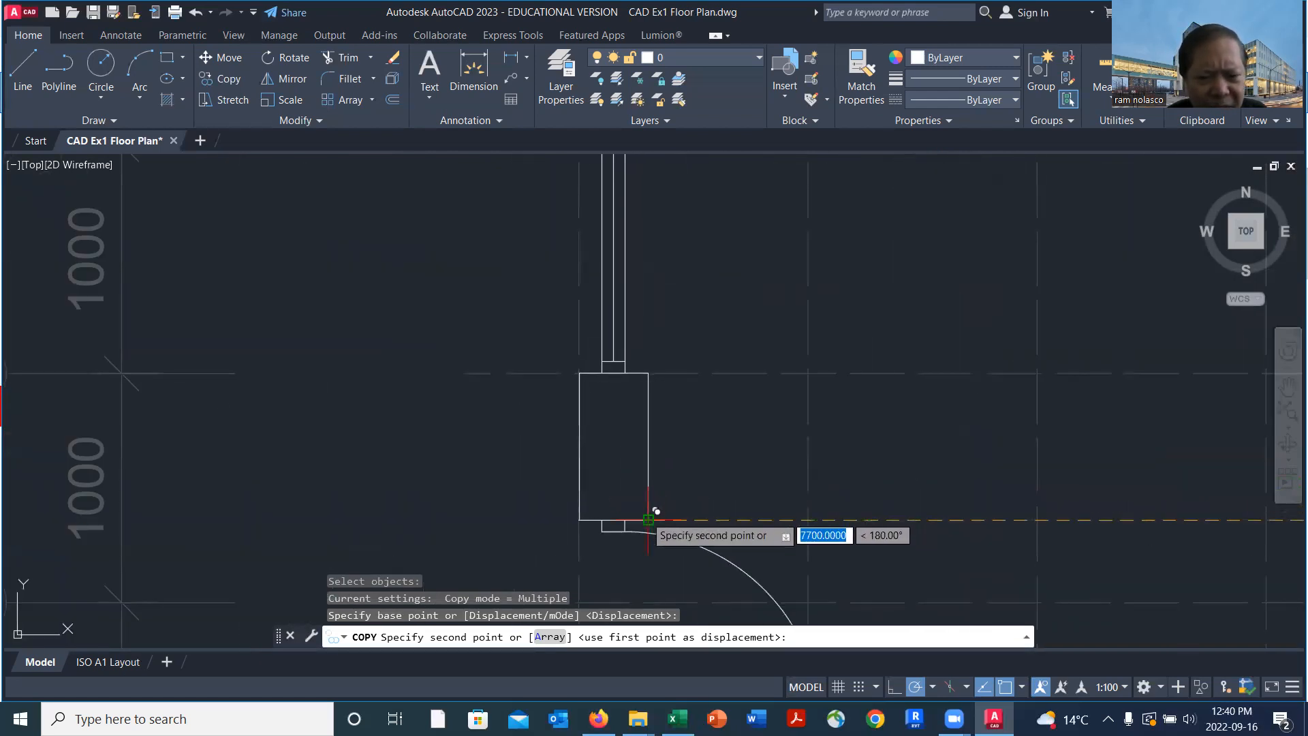
click(649, 520)
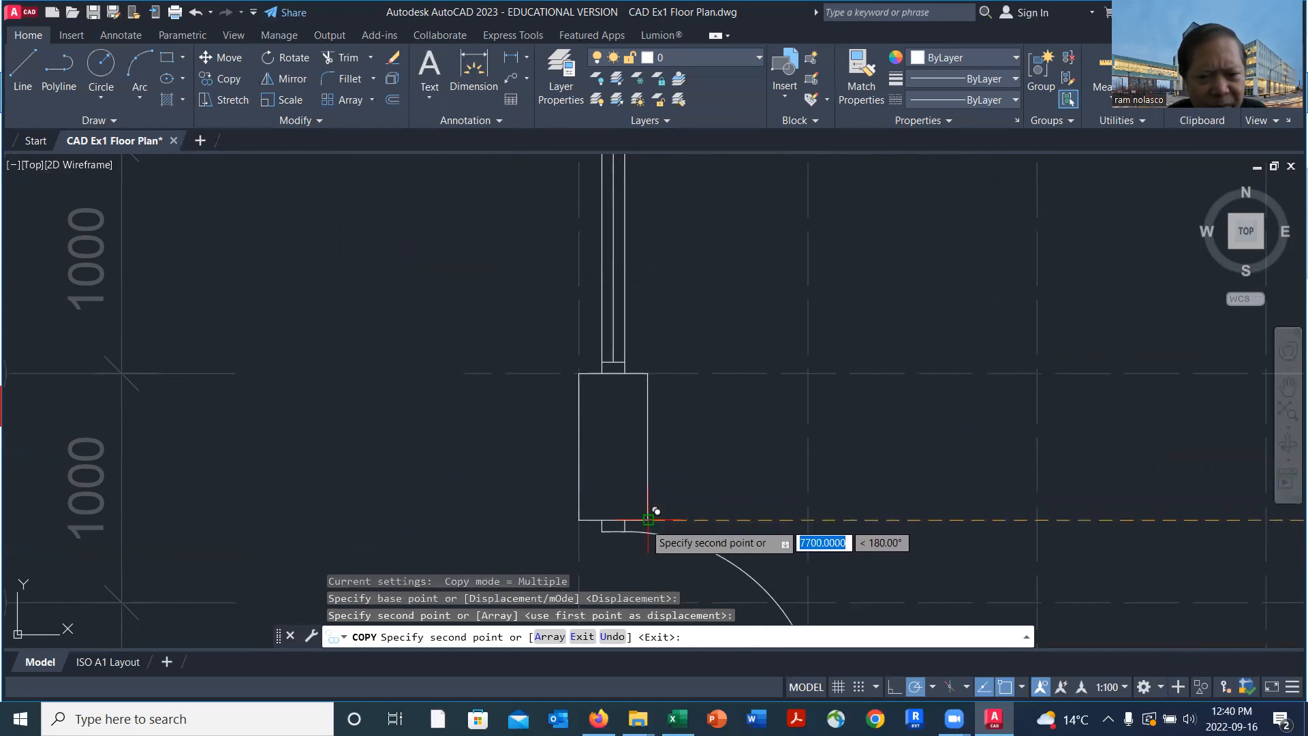
scroll(765, 474, down, 5)
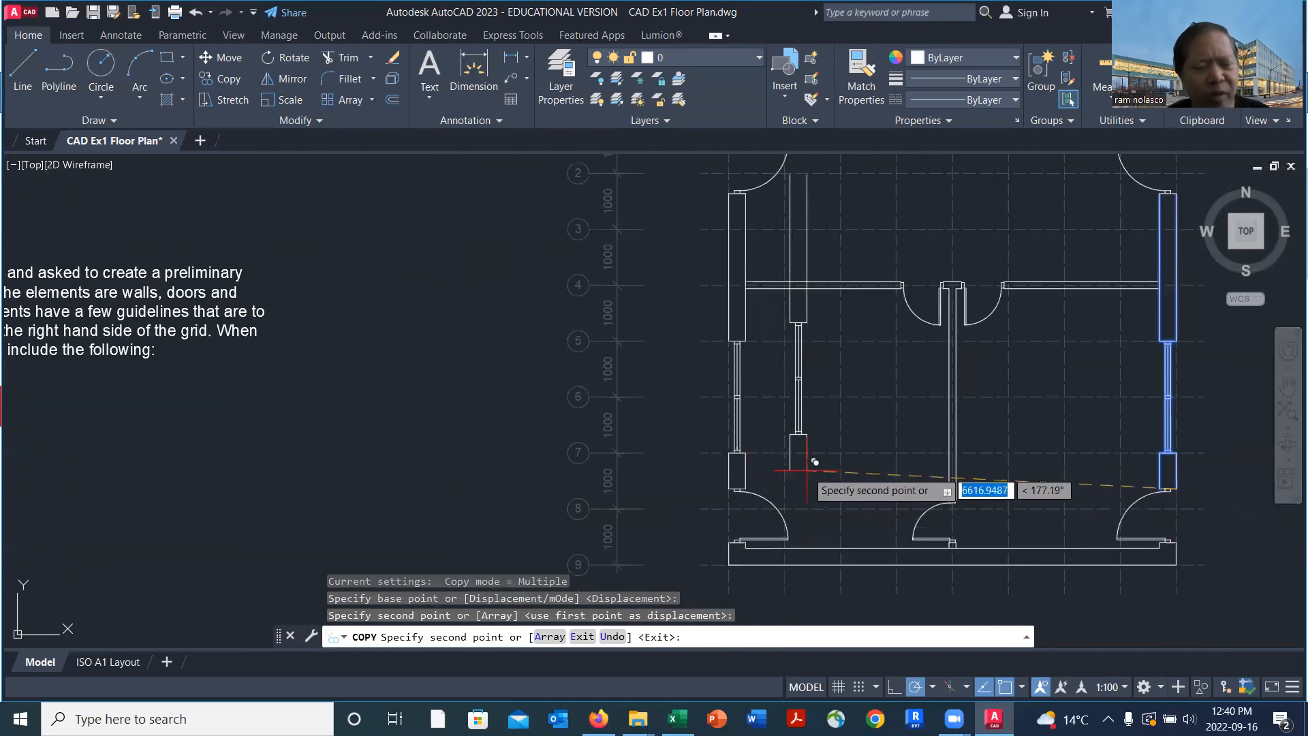
key(Return)
middle_drag(862, 443, 743, 443)
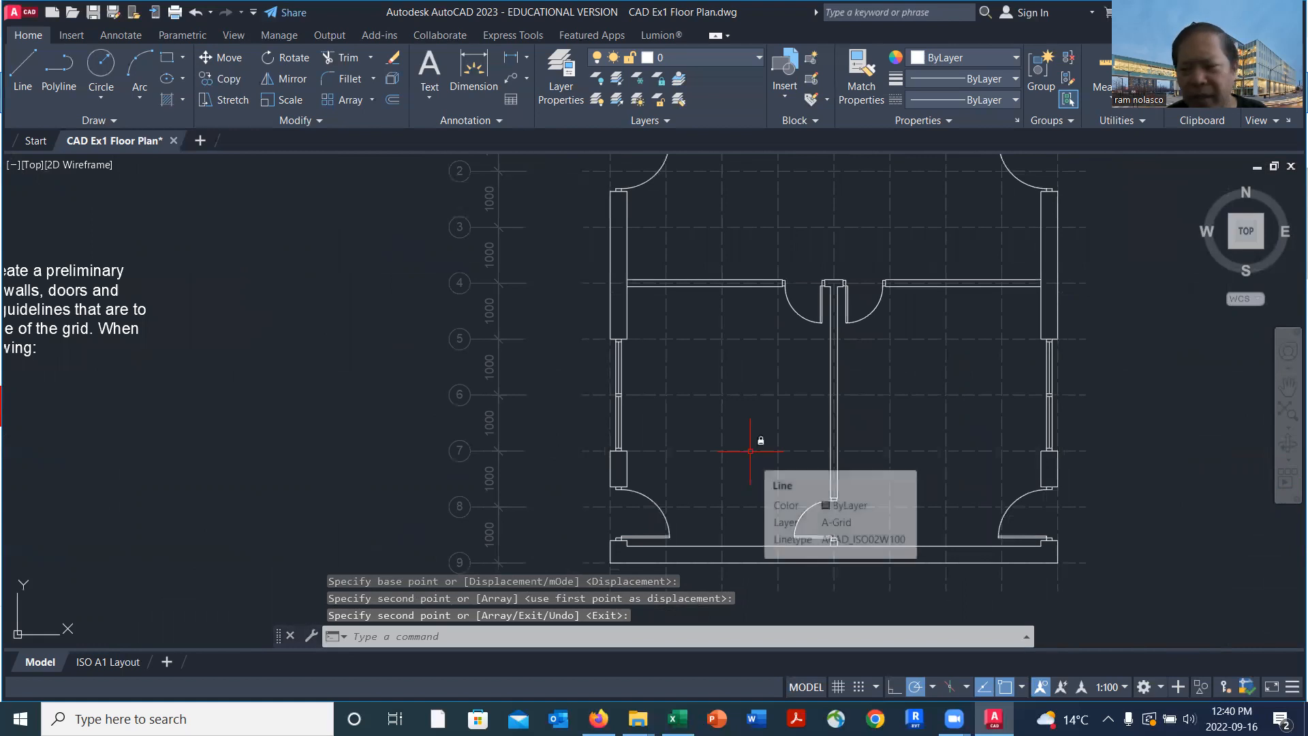
Draw a line across the thickness of the top exterior wall at the third vertical gridline from the left
scroll(750, 446, down, 2)
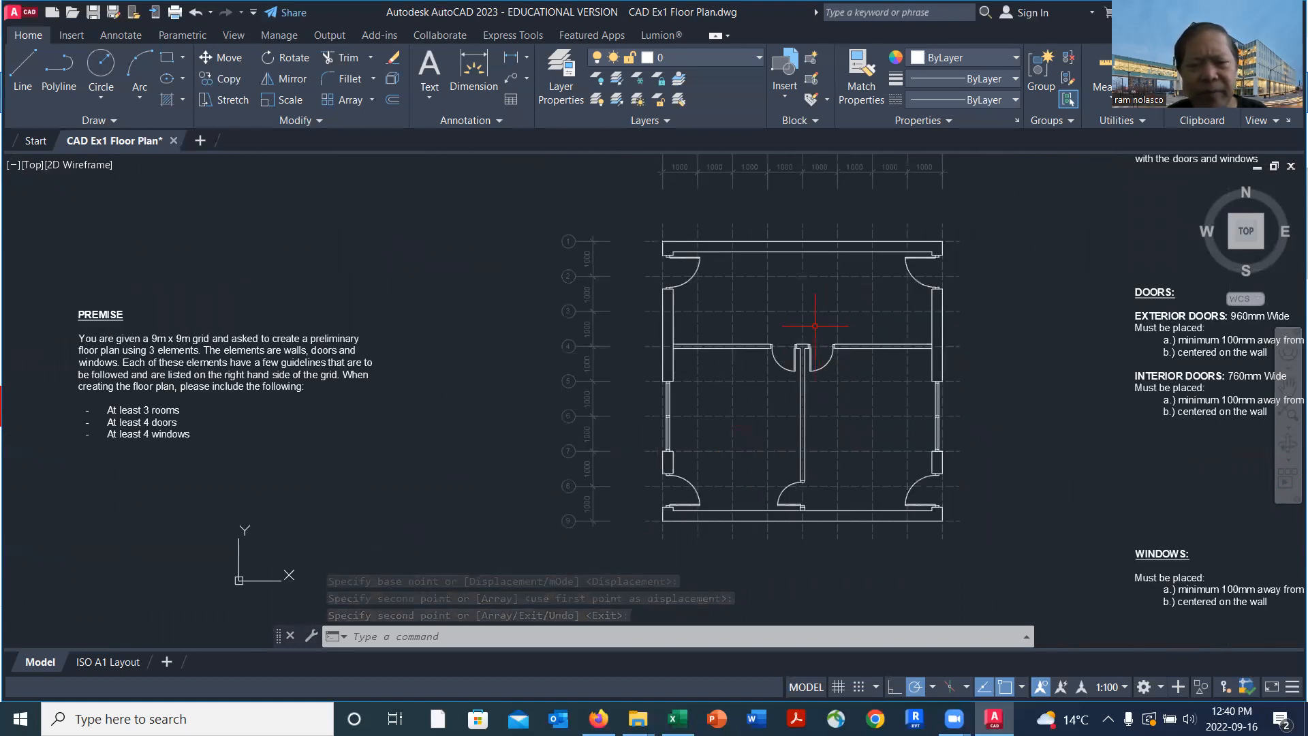
middle_drag(813, 299, 768, 333)
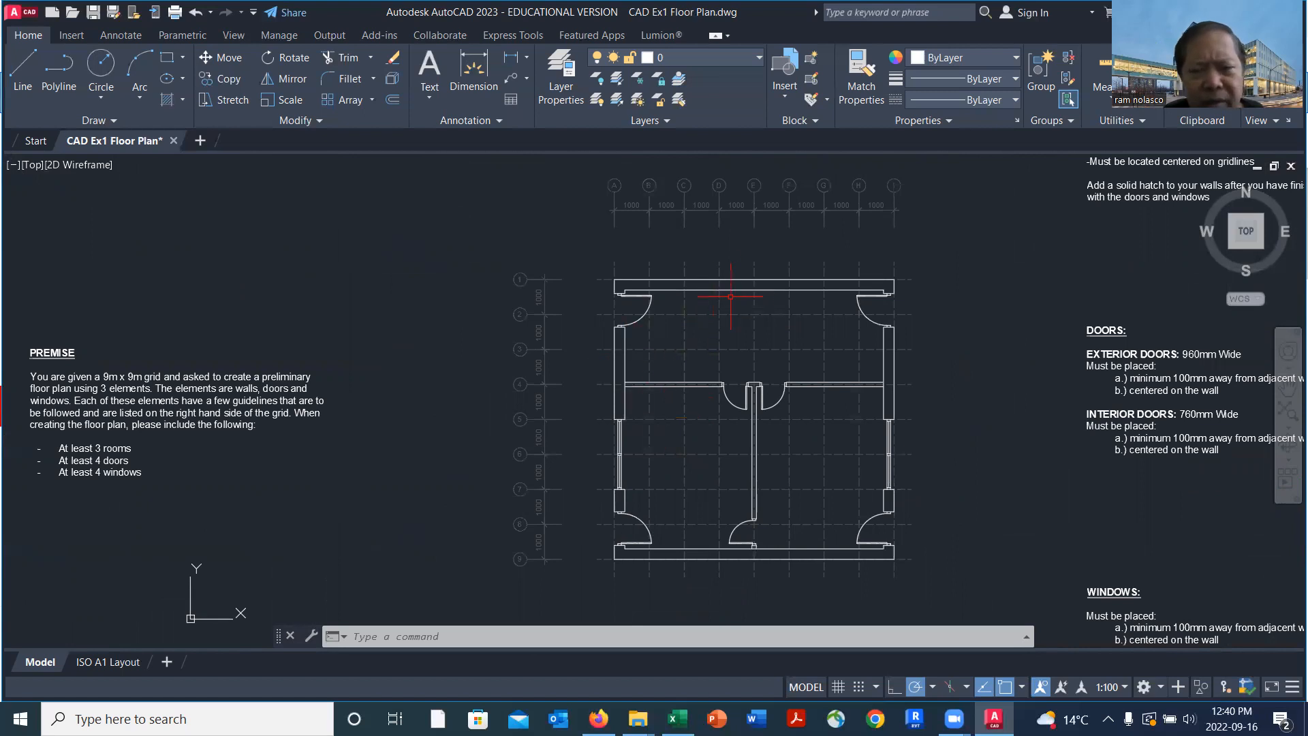
scroll(752, 267, up, 4)
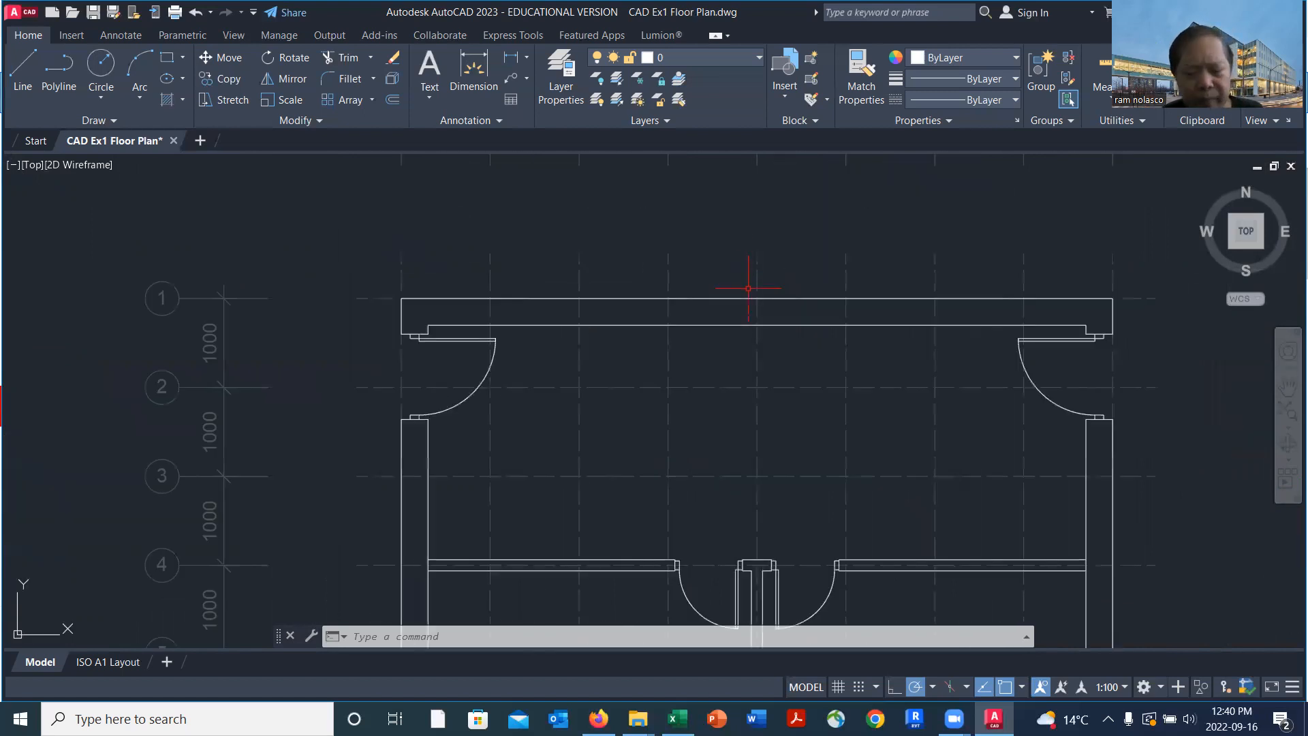
key(Return)
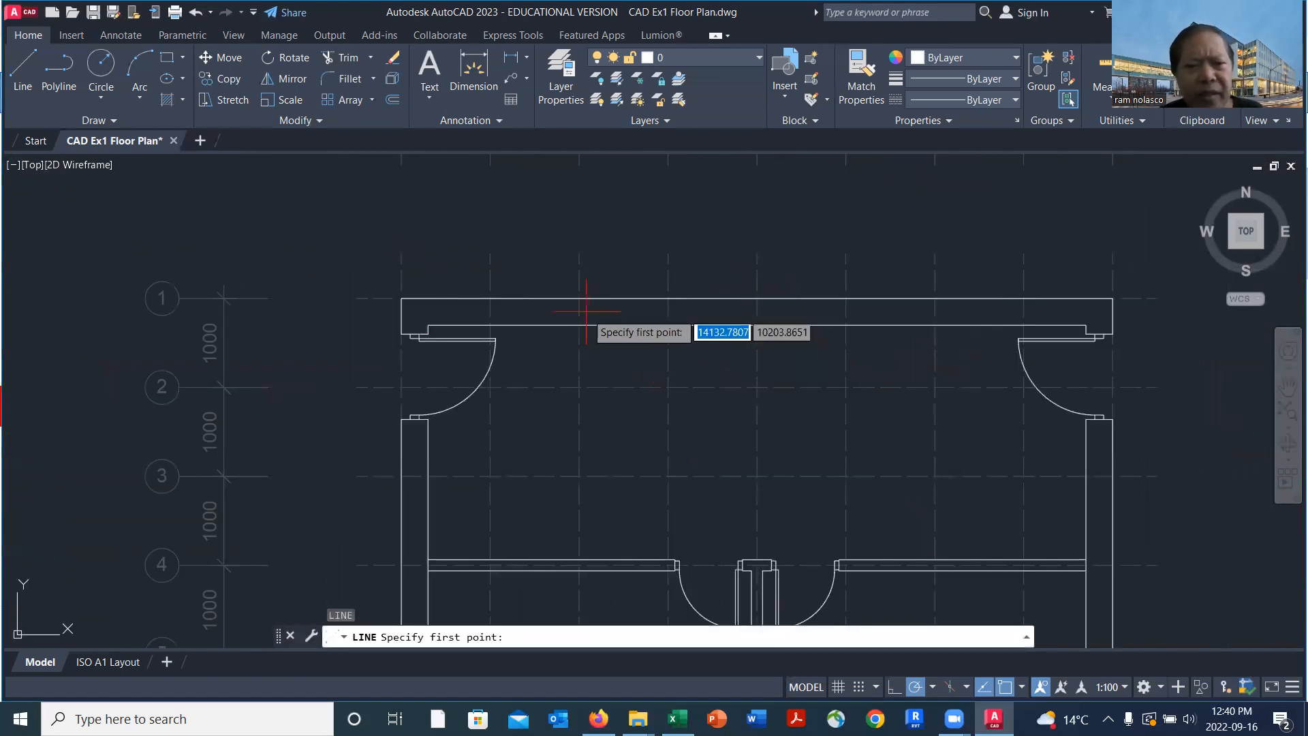
click(579, 297)
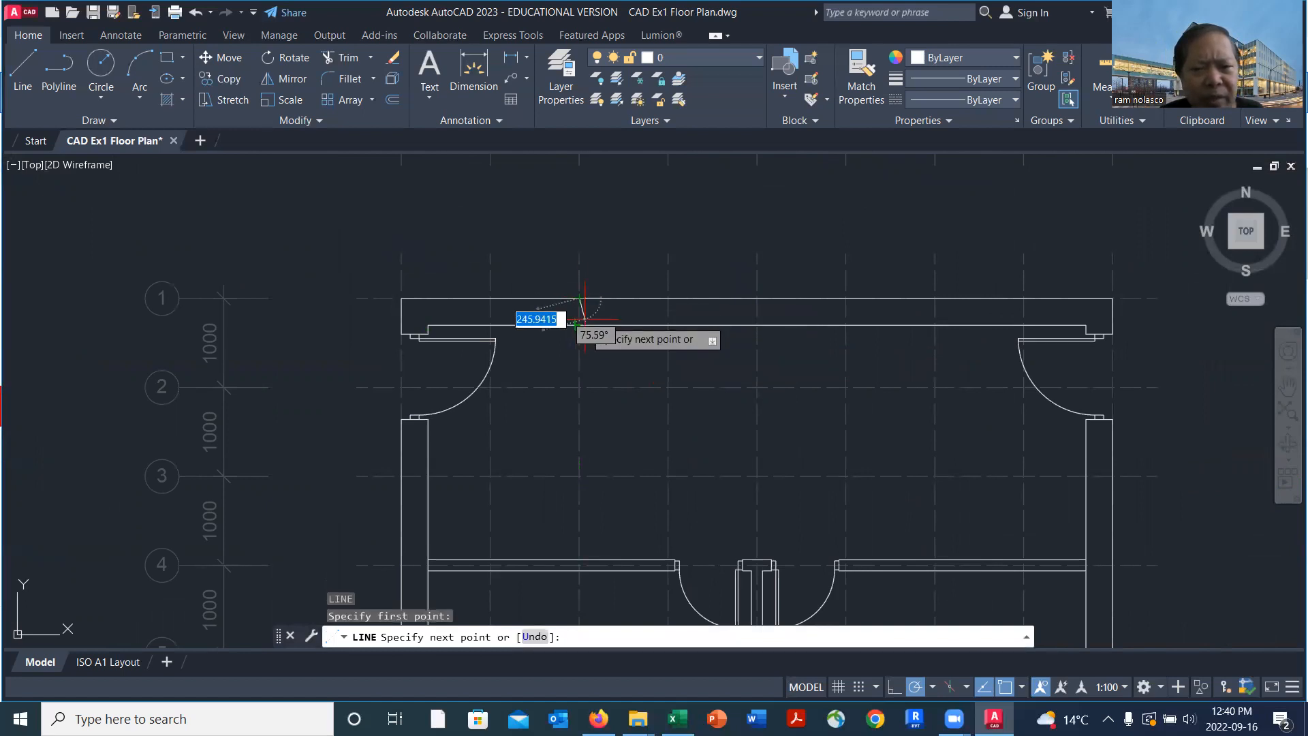
click(579, 325)
key(Return)
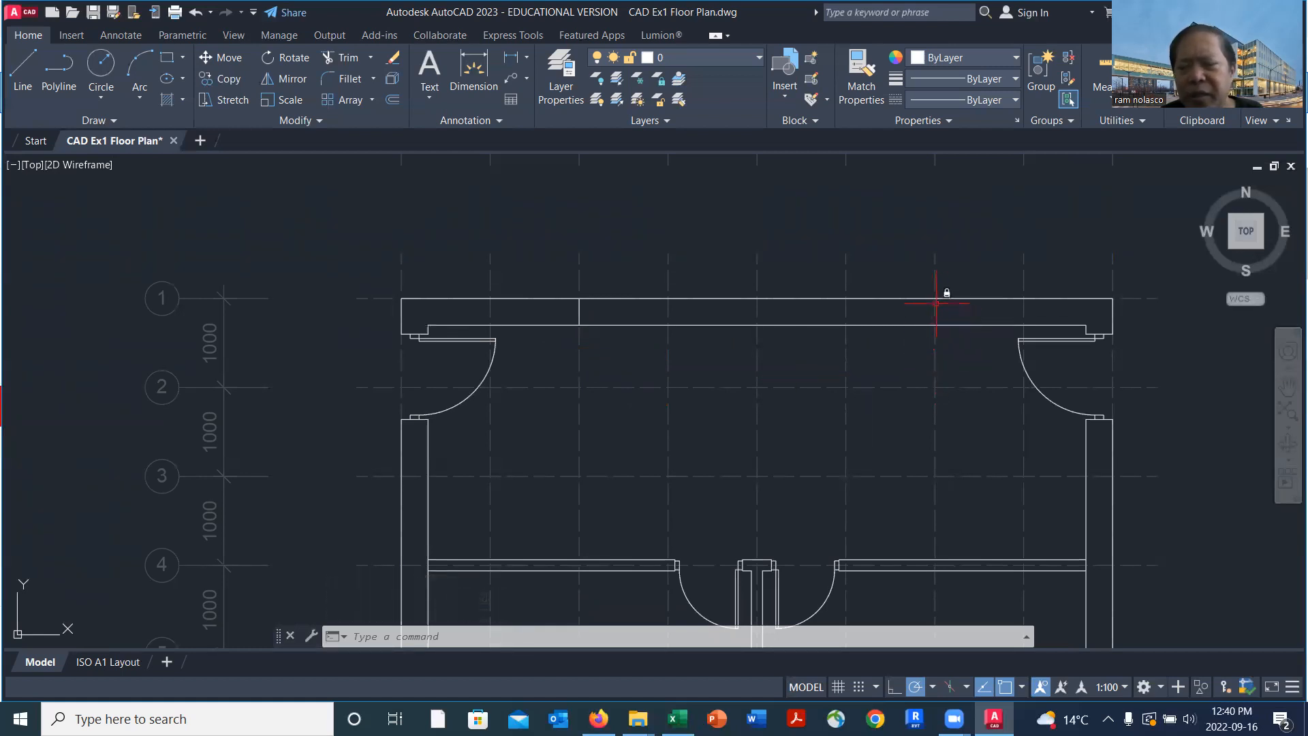
Copy the cross line 4000 mm to the right along the top exterior wall, onto the seventh vertical gridline
text(c)
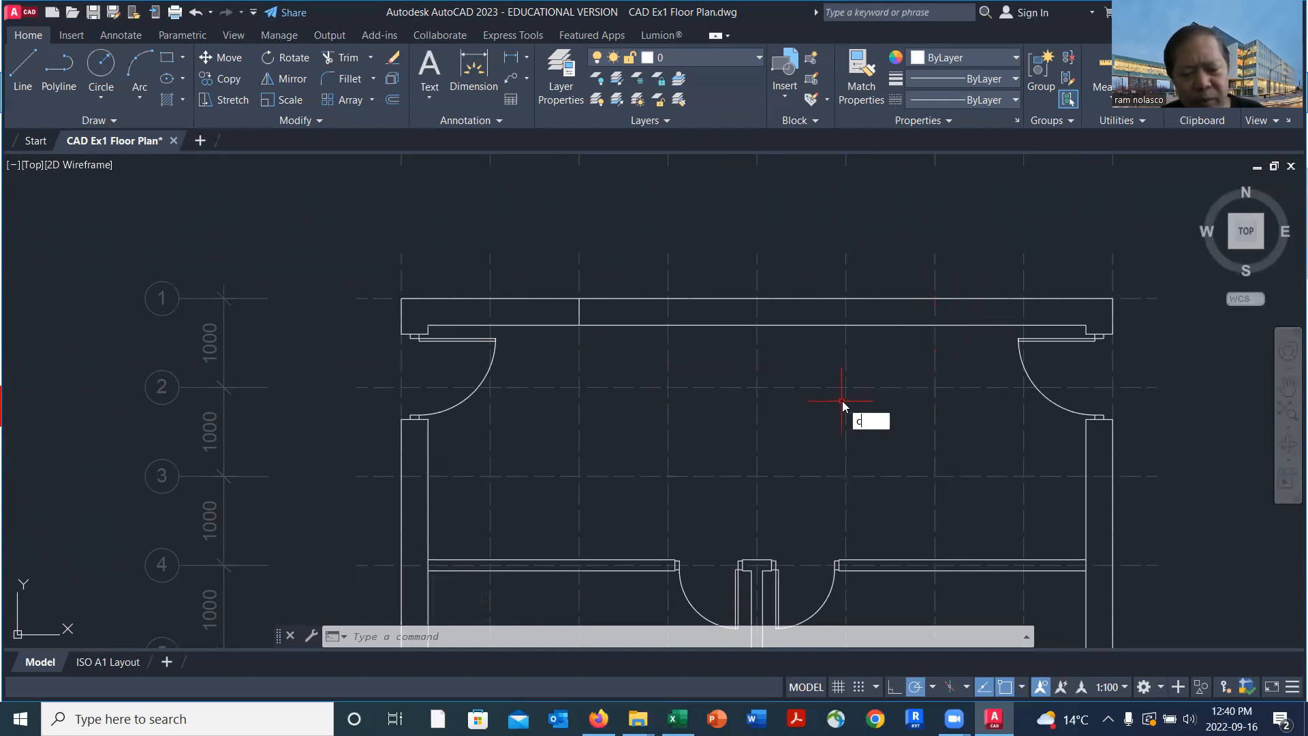
text(t o)
key(Return)
click(580, 314)
key(Return)
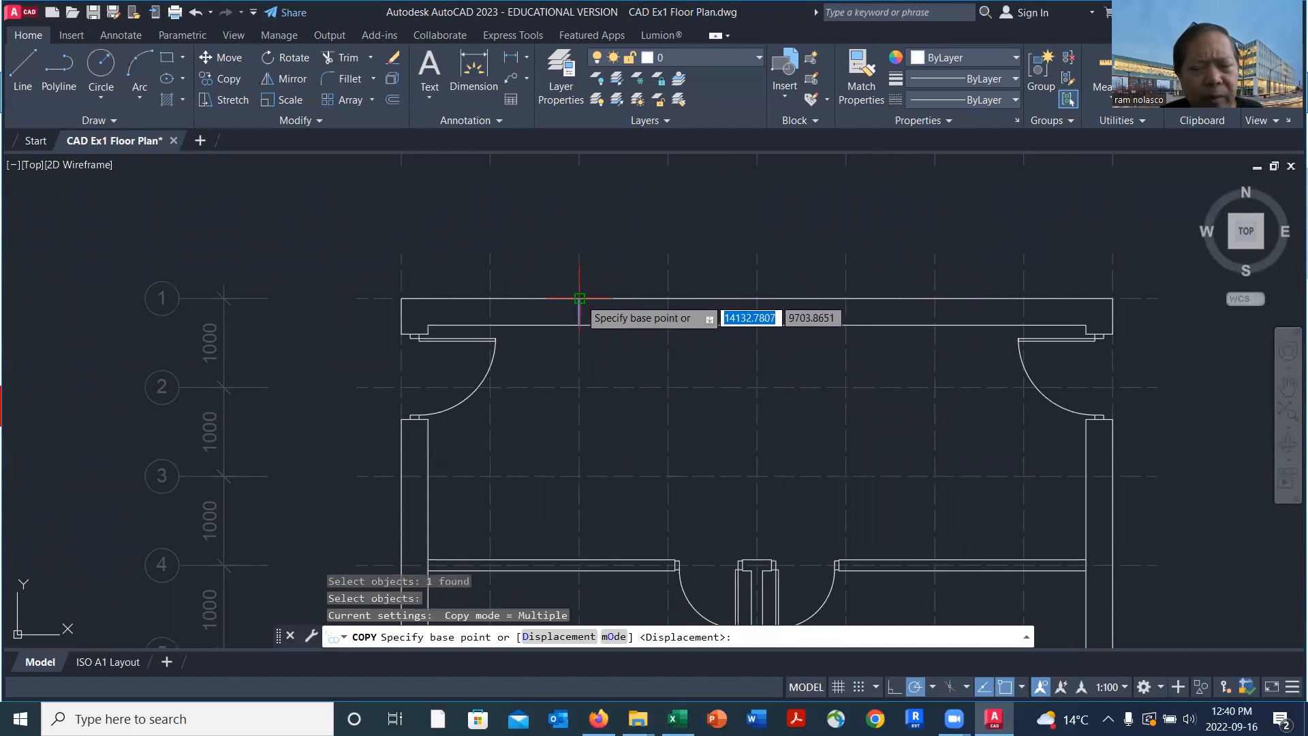
click(579, 298)
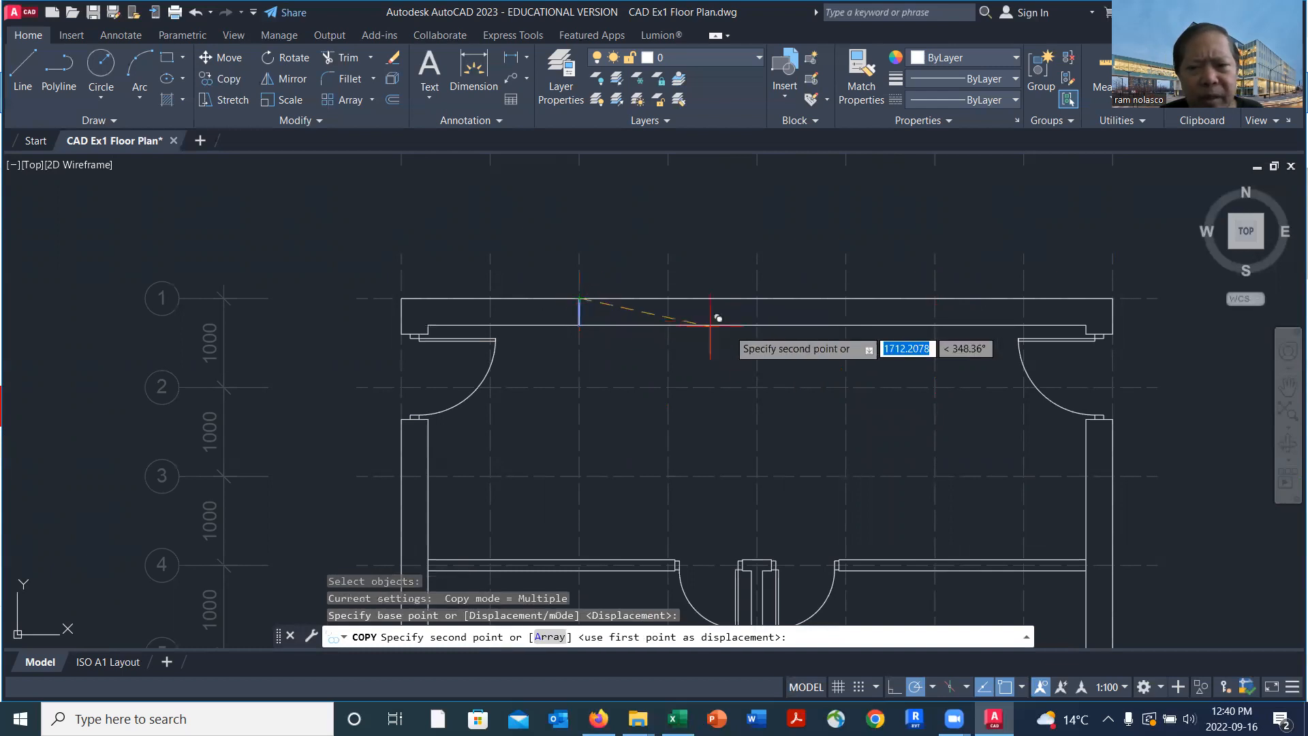
click(934, 298)
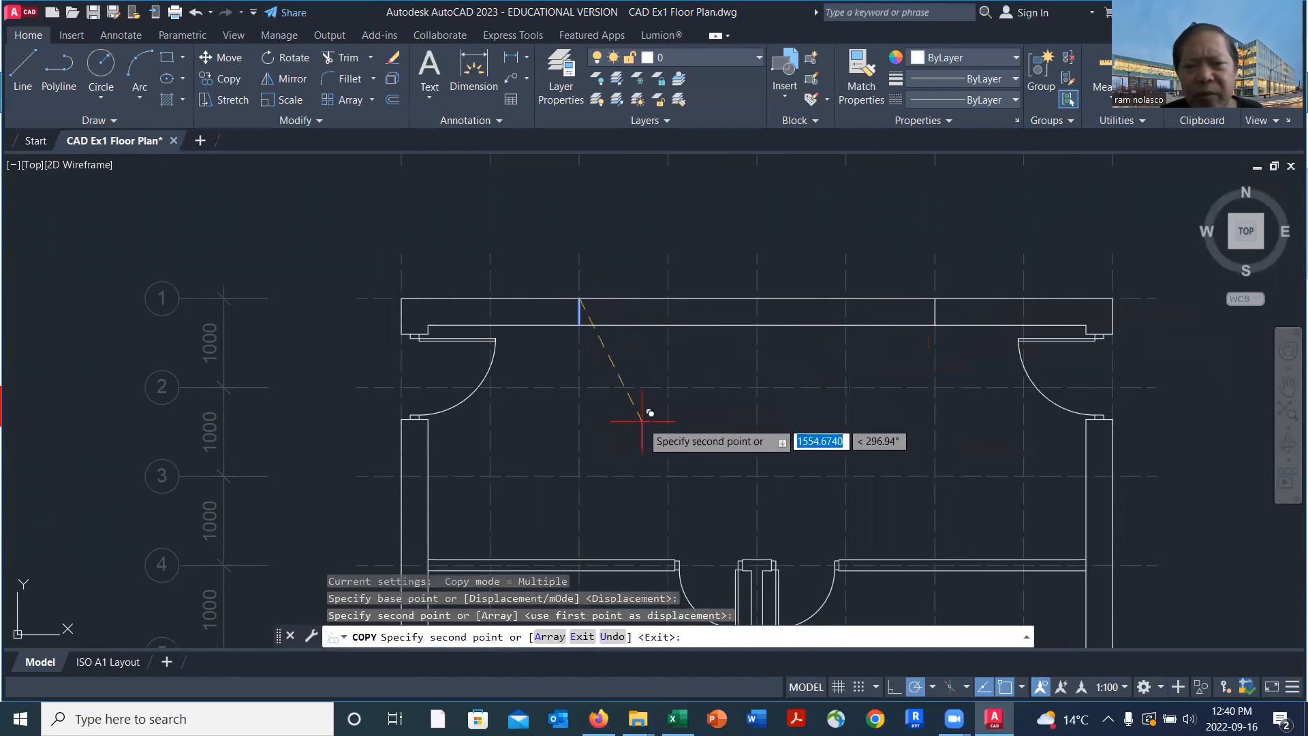
Place further copies of the cross line on the fourth, fifth and sixth vertical gridlines of the top exterior wall
click(668, 299)
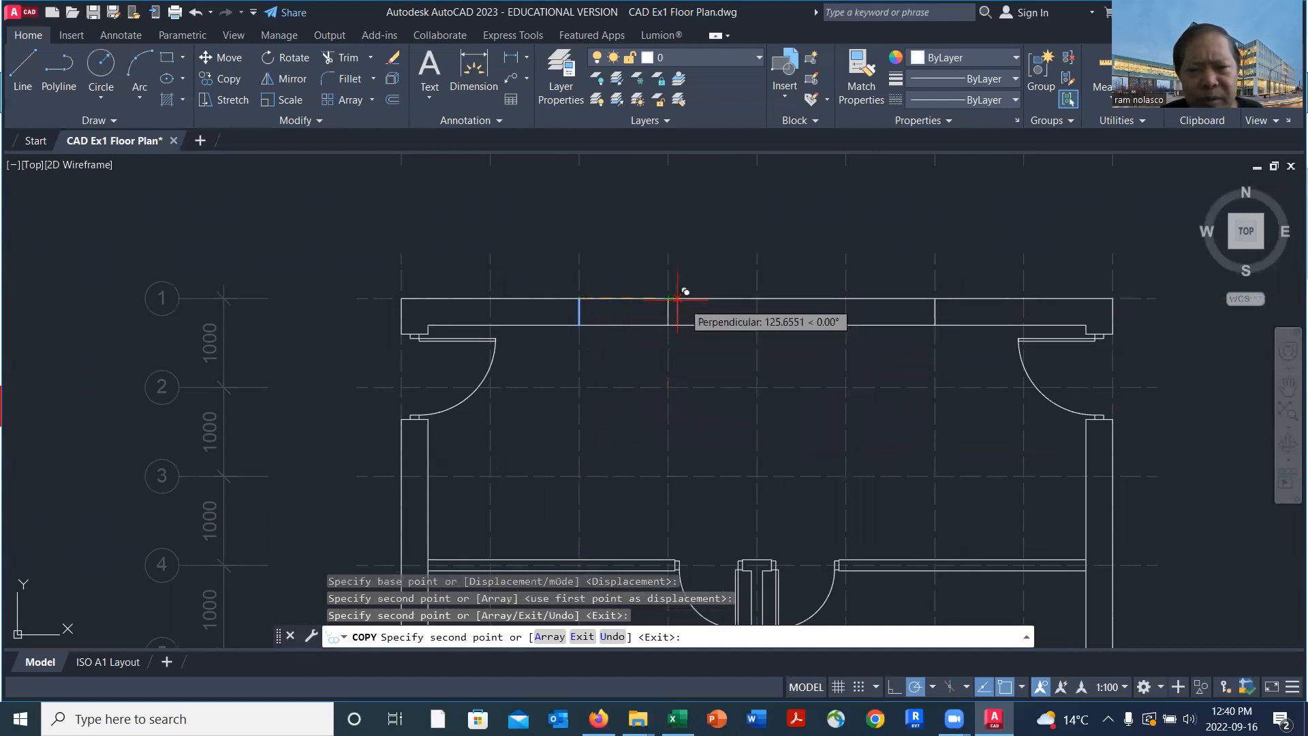
click(764, 290)
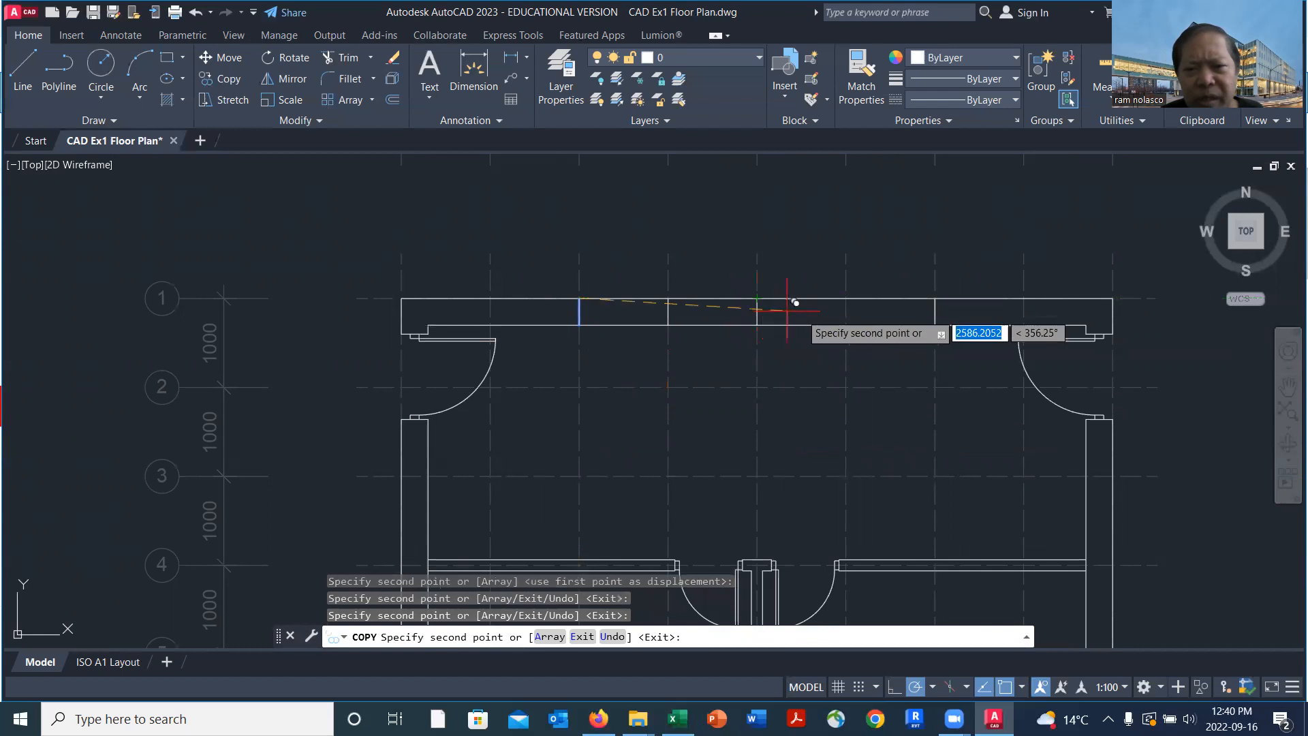
click(847, 317)
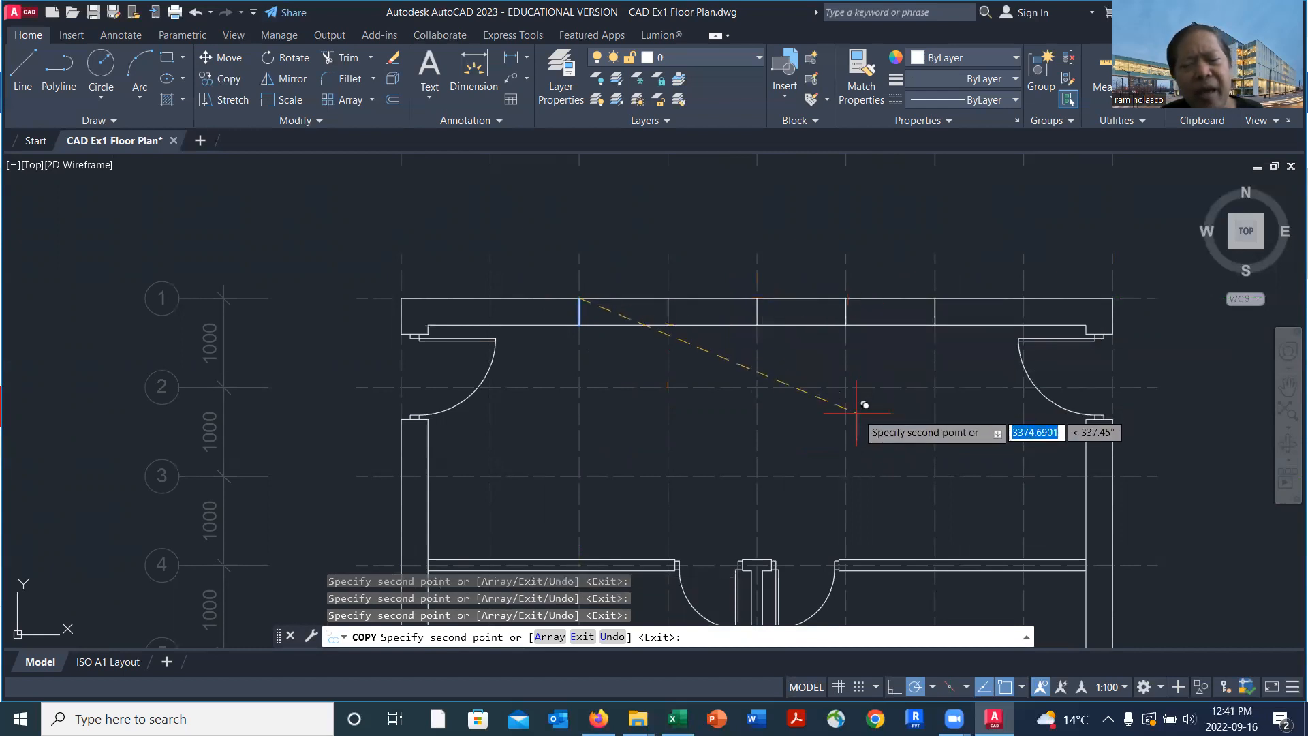
key(Return)
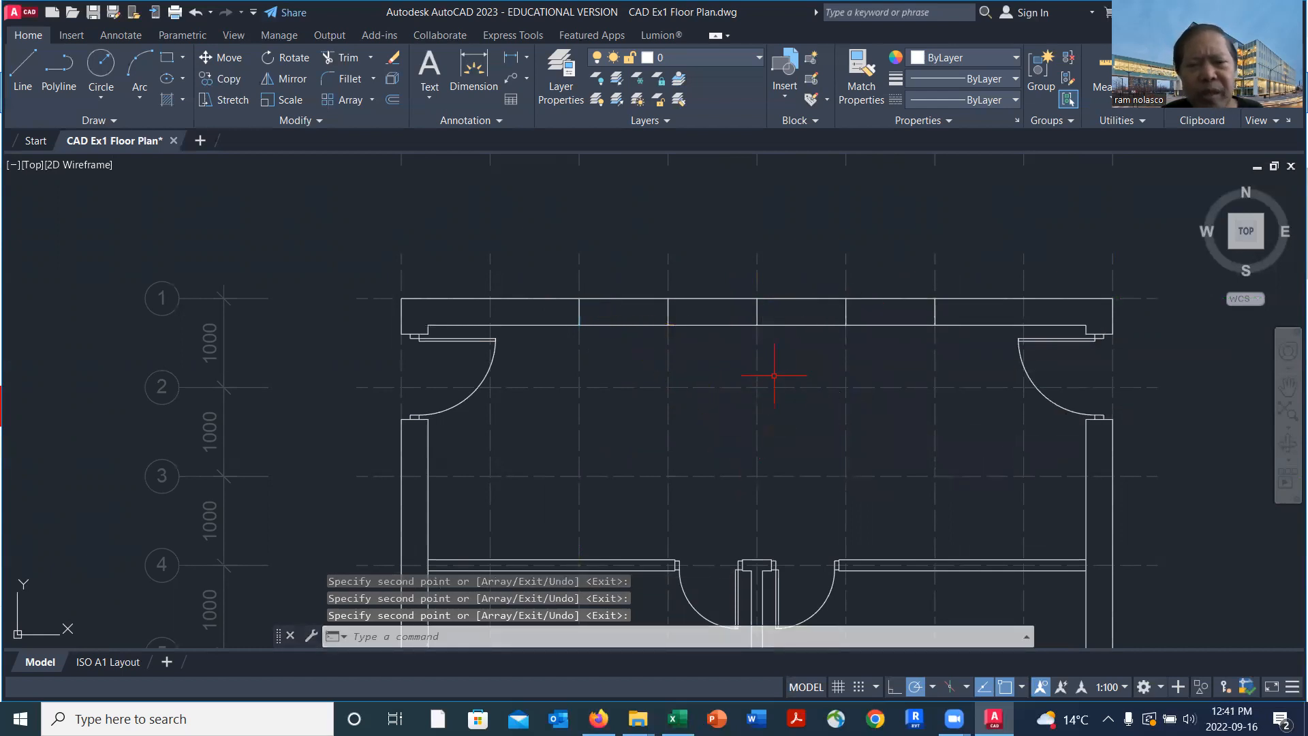
Copy the left interior door's three jamb lines from the wall-end midpoint to the midpoint of the top wall's cross line at the third vertical gridline
scroll(821, 310, up, 2)
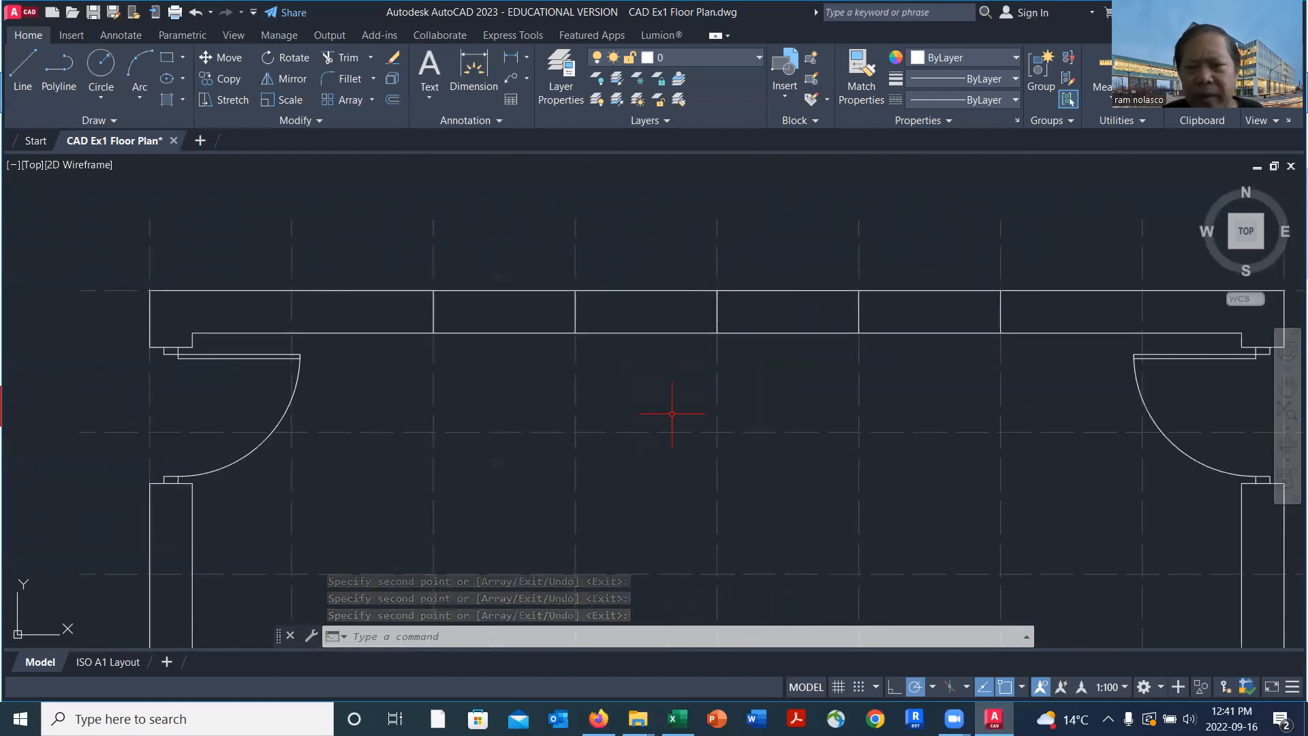
scroll(672, 414, down, 4)
middle_drag(709, 462, 660, 400)
scroll(659, 399, up, 2)
scroll(570, 491, up, 5)
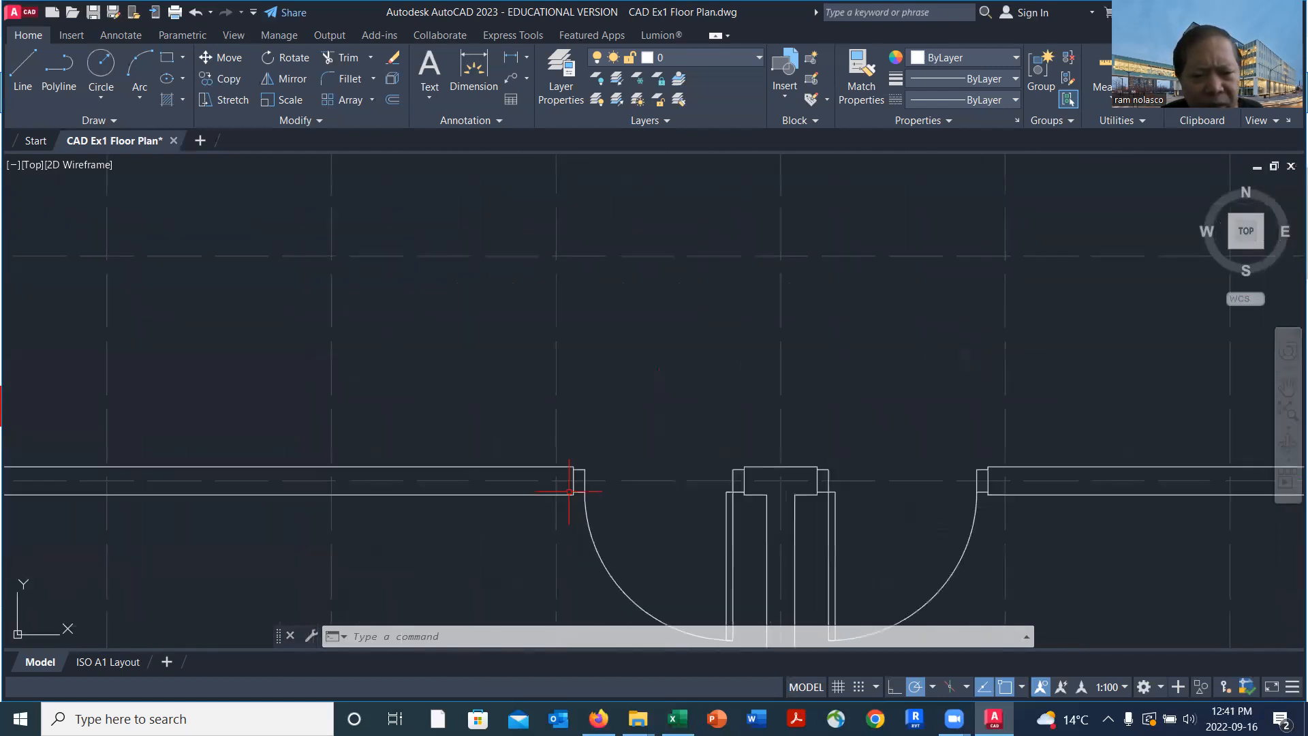
scroll(573, 477, up, 4)
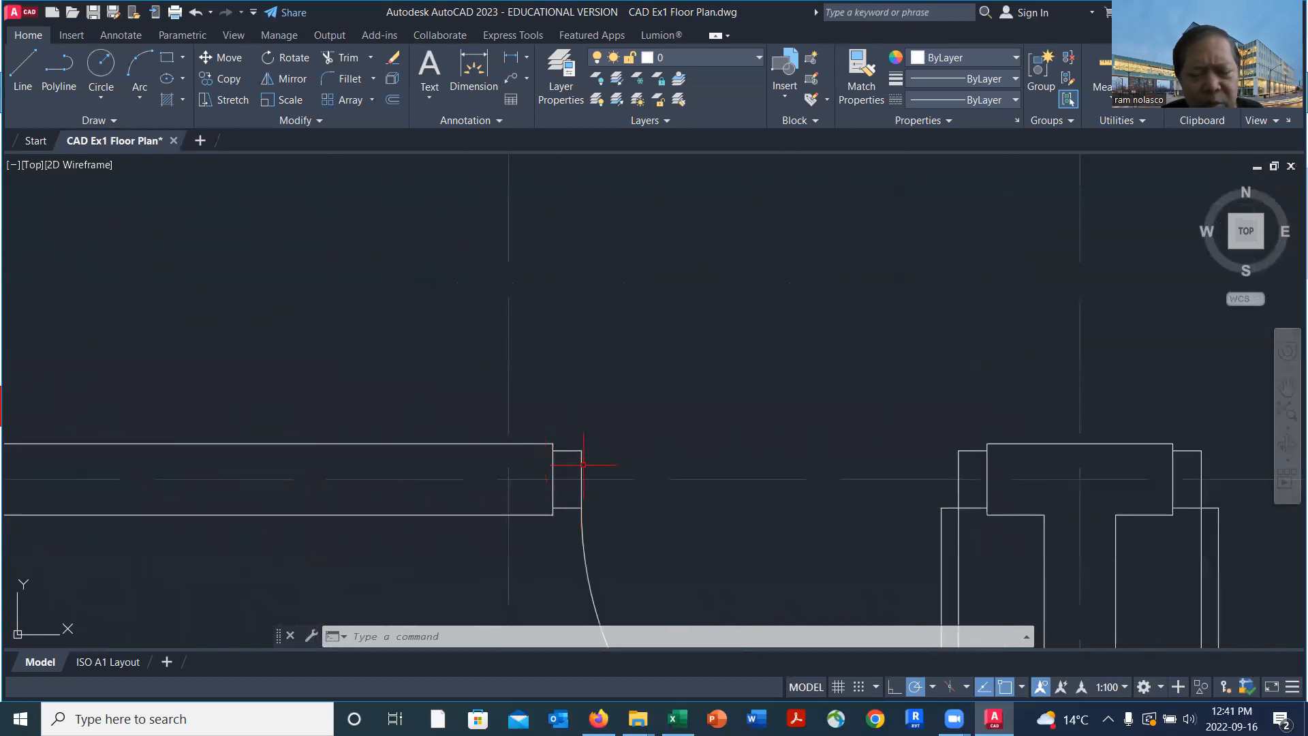
middle_drag(664, 488, 689, 401)
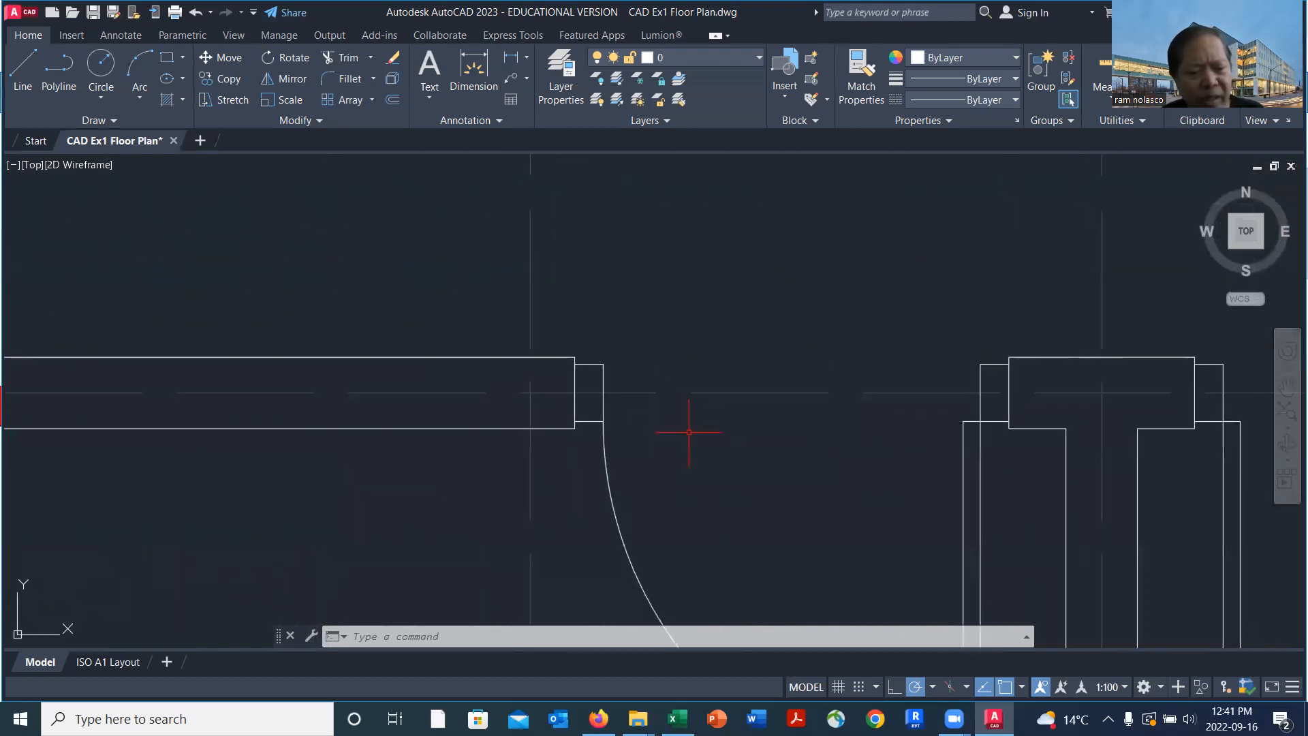
text(co)
key(Return)
scroll(571, 365, up, 4)
click(582, 356)
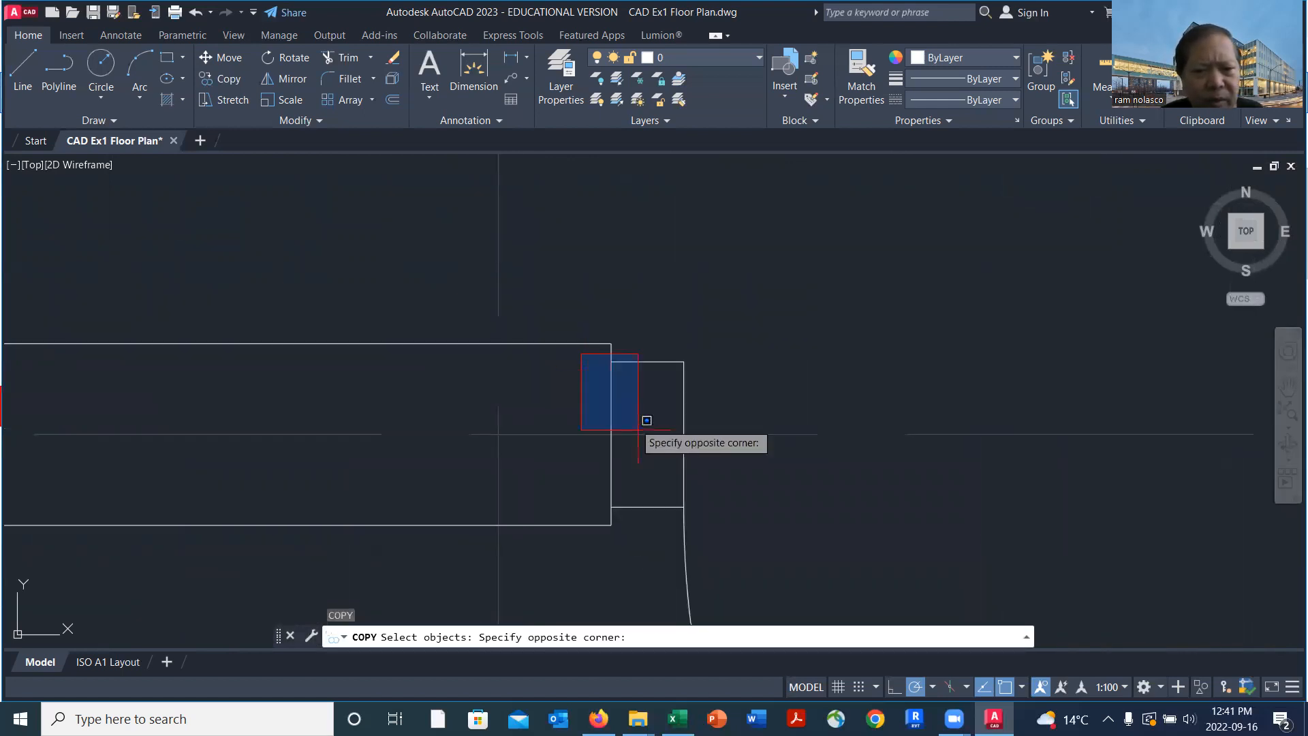
click(726, 509)
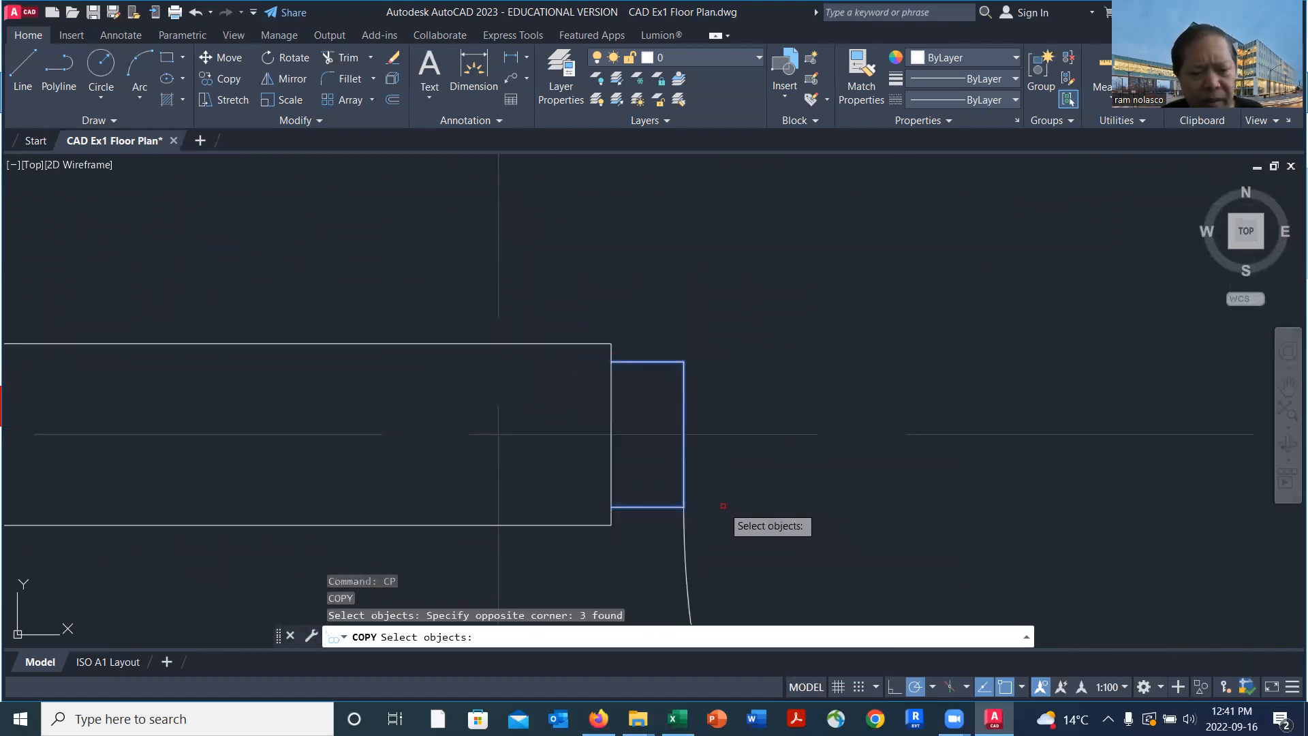
key(Return)
click(610, 434)
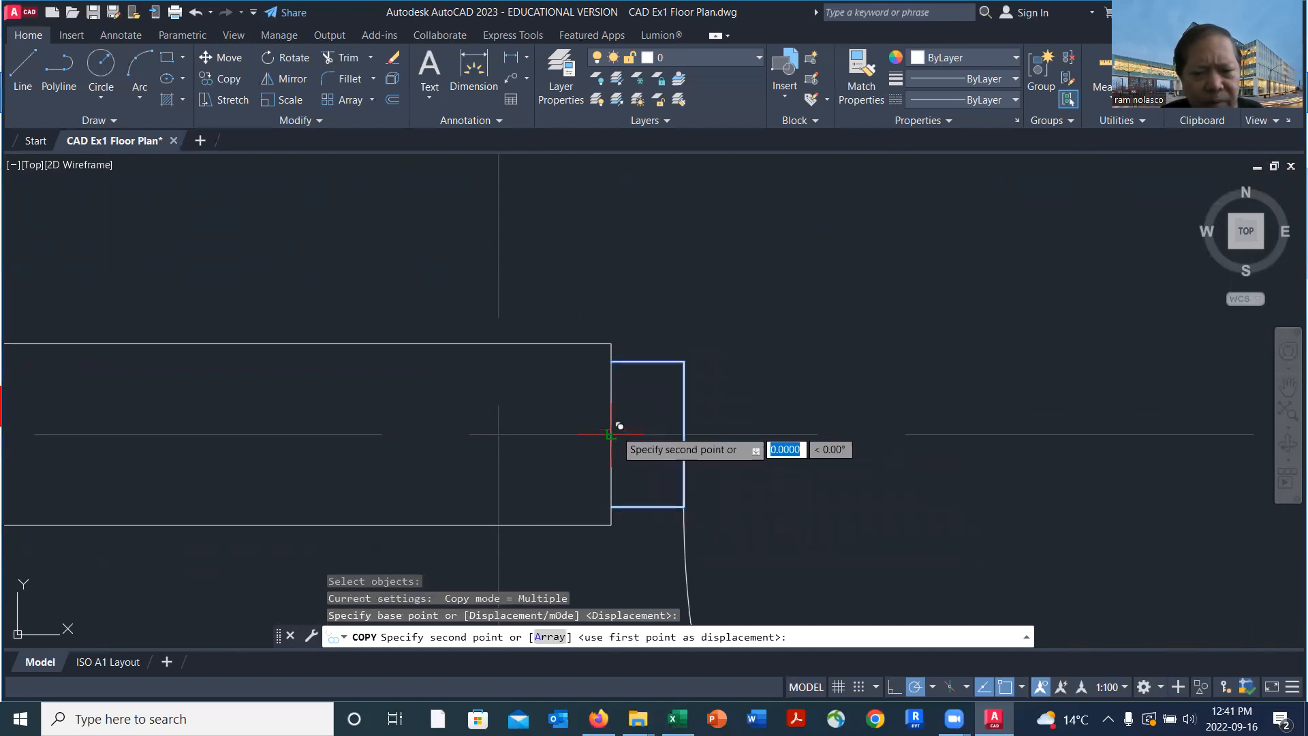
scroll(666, 443, down, 5)
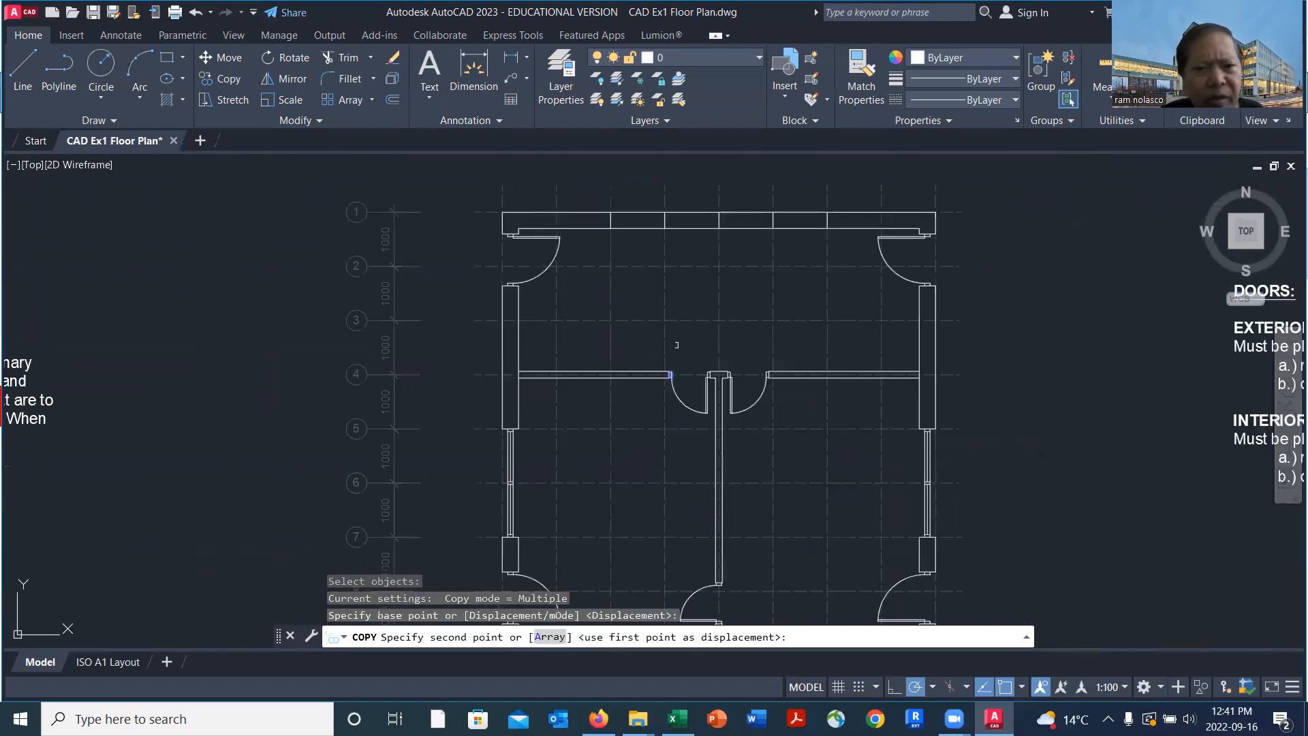
scroll(639, 254, up, 5)
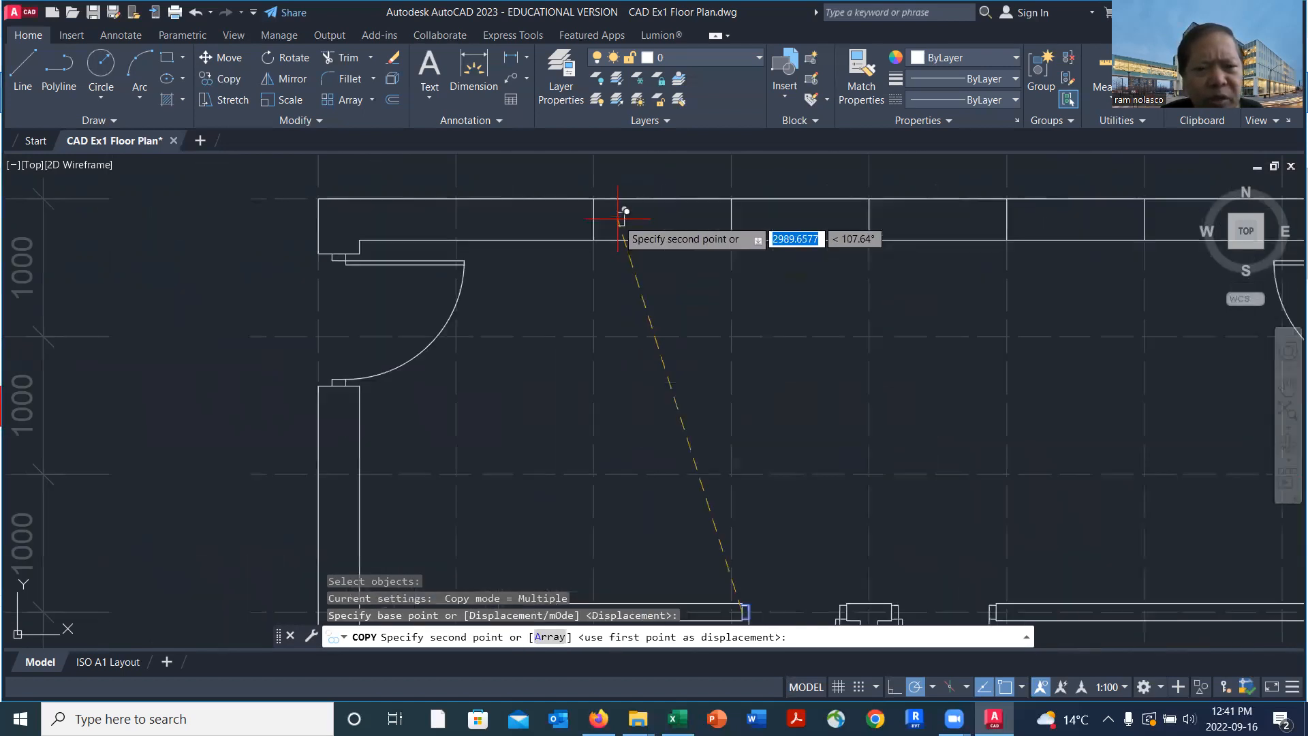
click(580, 213)
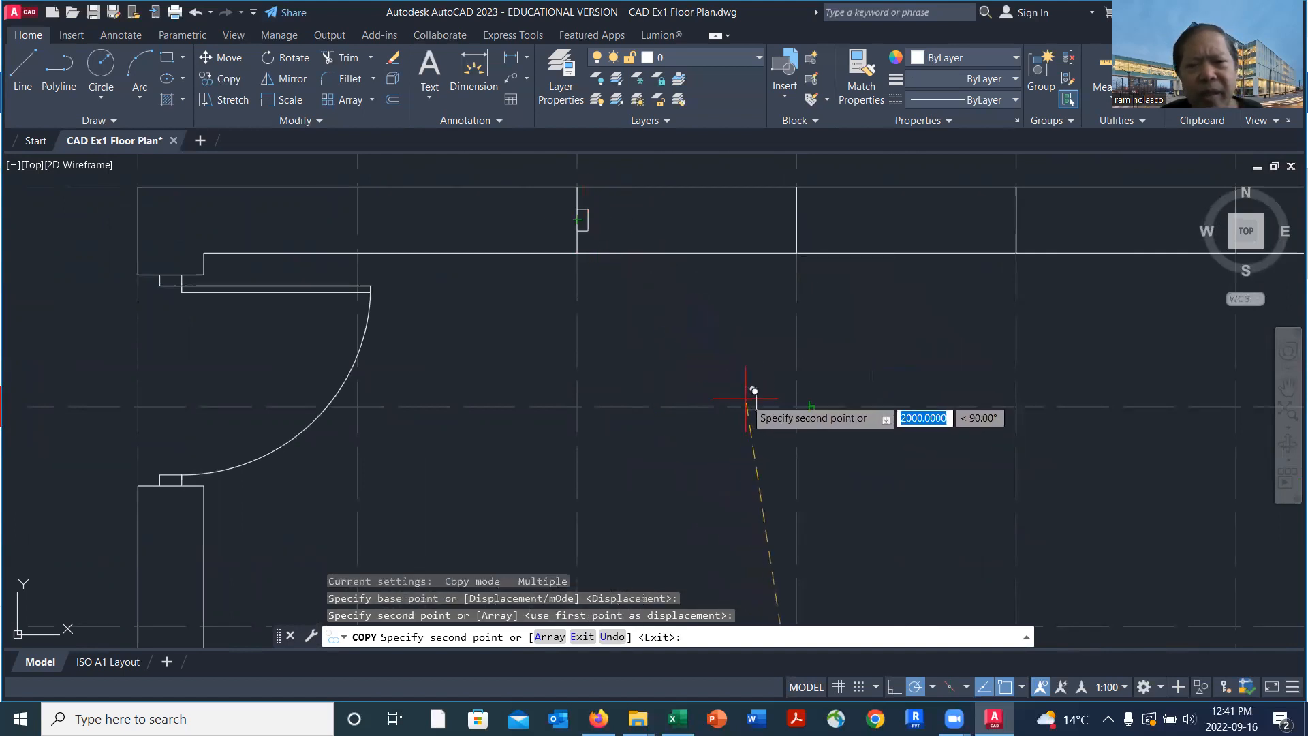
scroll(746, 399, down, 2)
middle_drag(872, 451, 717, 301)
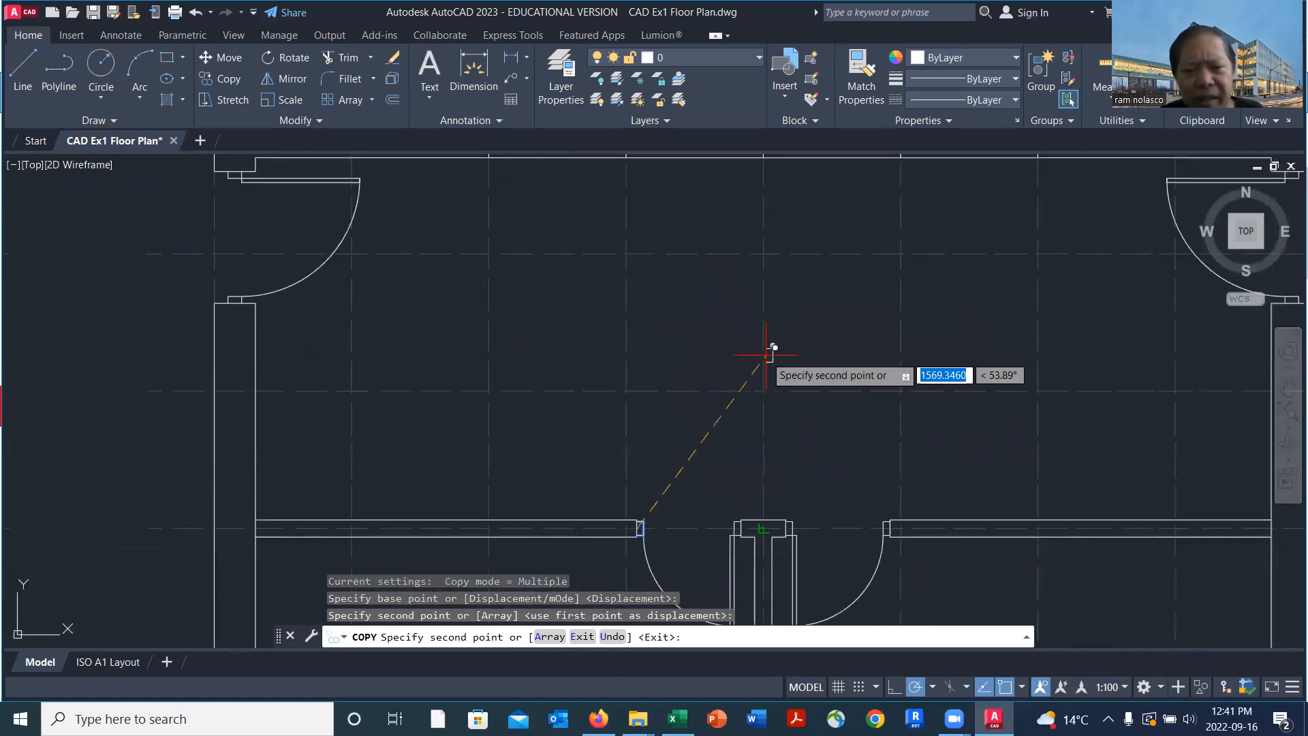
key(Return)
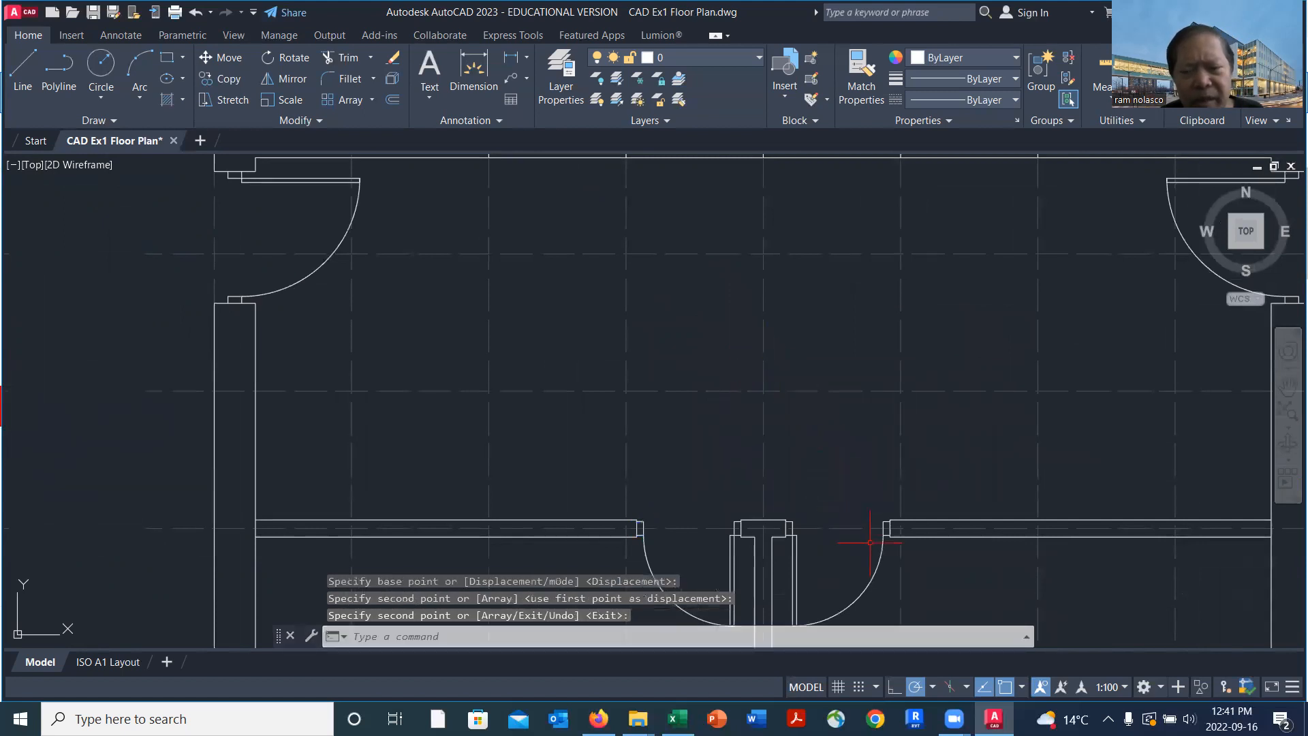
Copy the right interior door's three jamb lines from the wall-end midpoint to the midpoint of the top wall's cross line at the seventh vertical gridline
scroll(887, 538, up, 8)
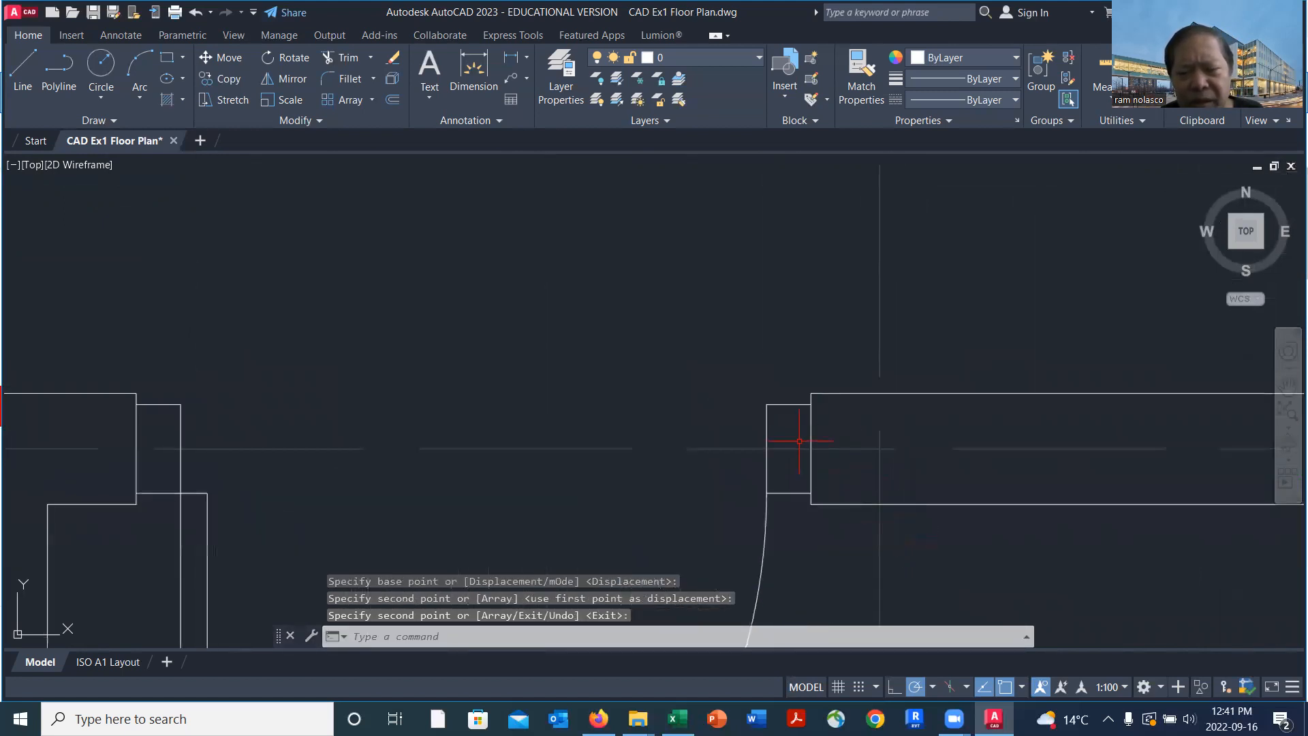
text(co)
key(Return)
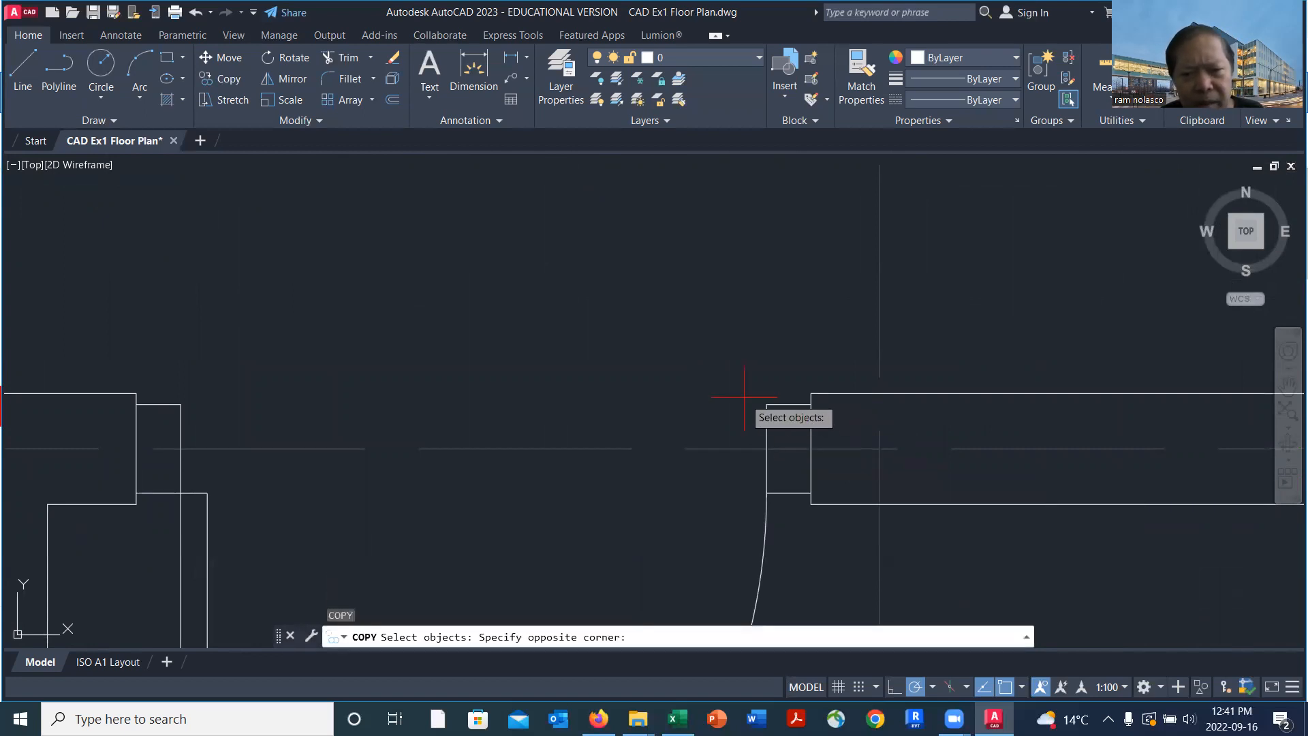
click(828, 496)
key(Return)
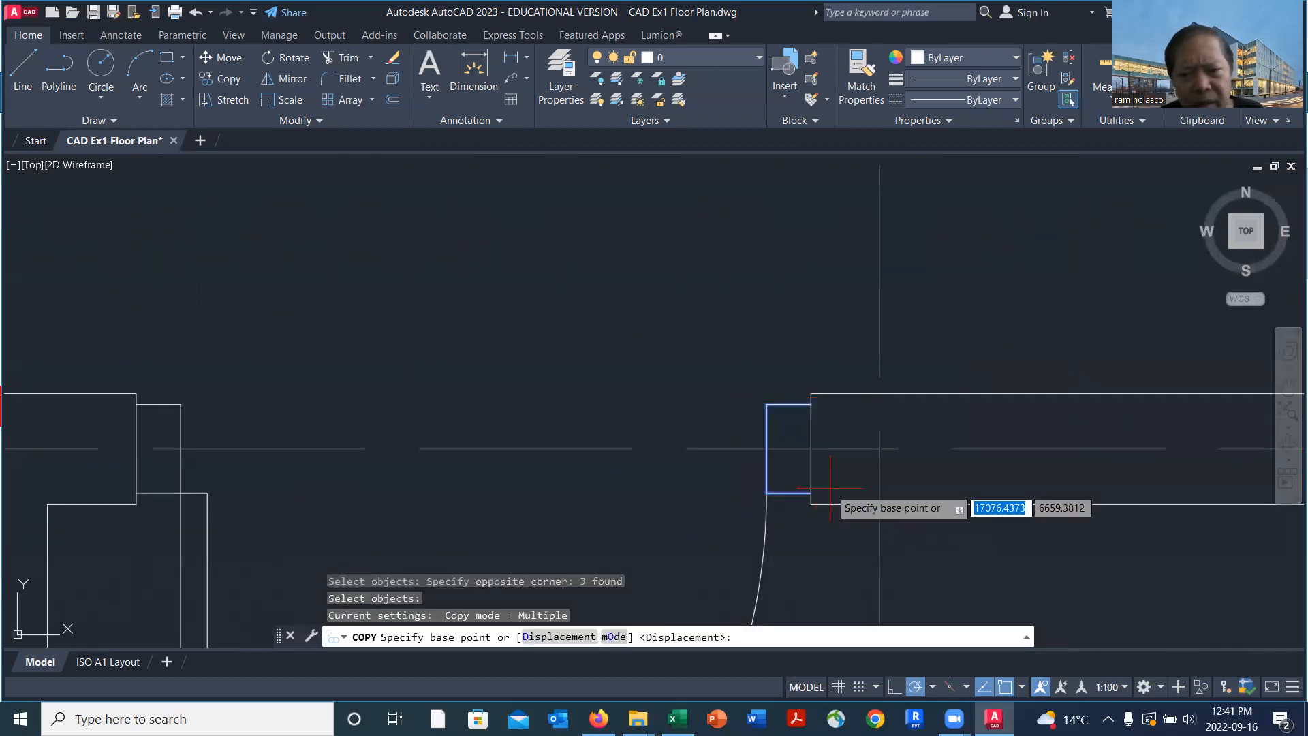
click(811, 448)
scroll(825, 453, down, 2)
scroll(852, 429, down, 4)
scroll(916, 262, up, 4)
scroll(906, 270, up, 4)
click(900, 305)
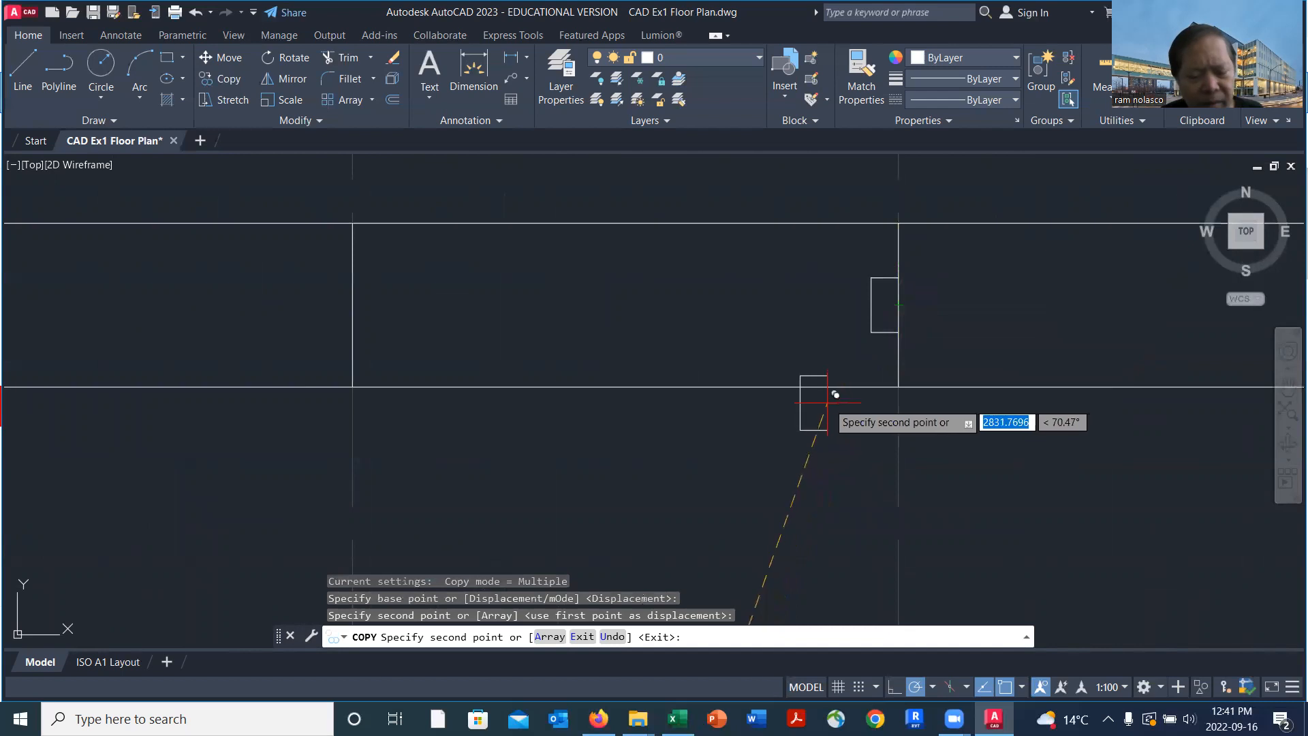
key(Return)
Copy the seventh gridline's three jamb lines from the upper jamb line's midpoint onto the top wall's cross line at the sixth vertical gridline
scroll(795, 393, down, 5)
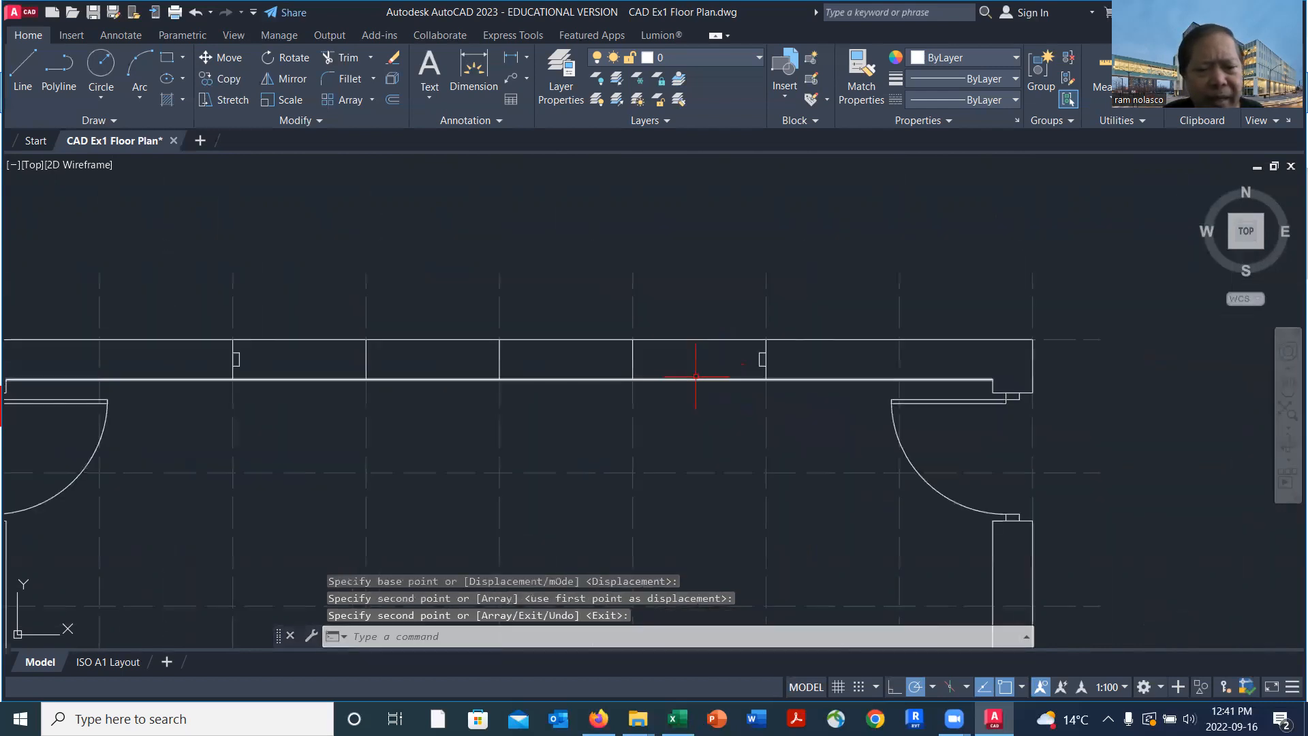
scroll(775, 380, up, 4)
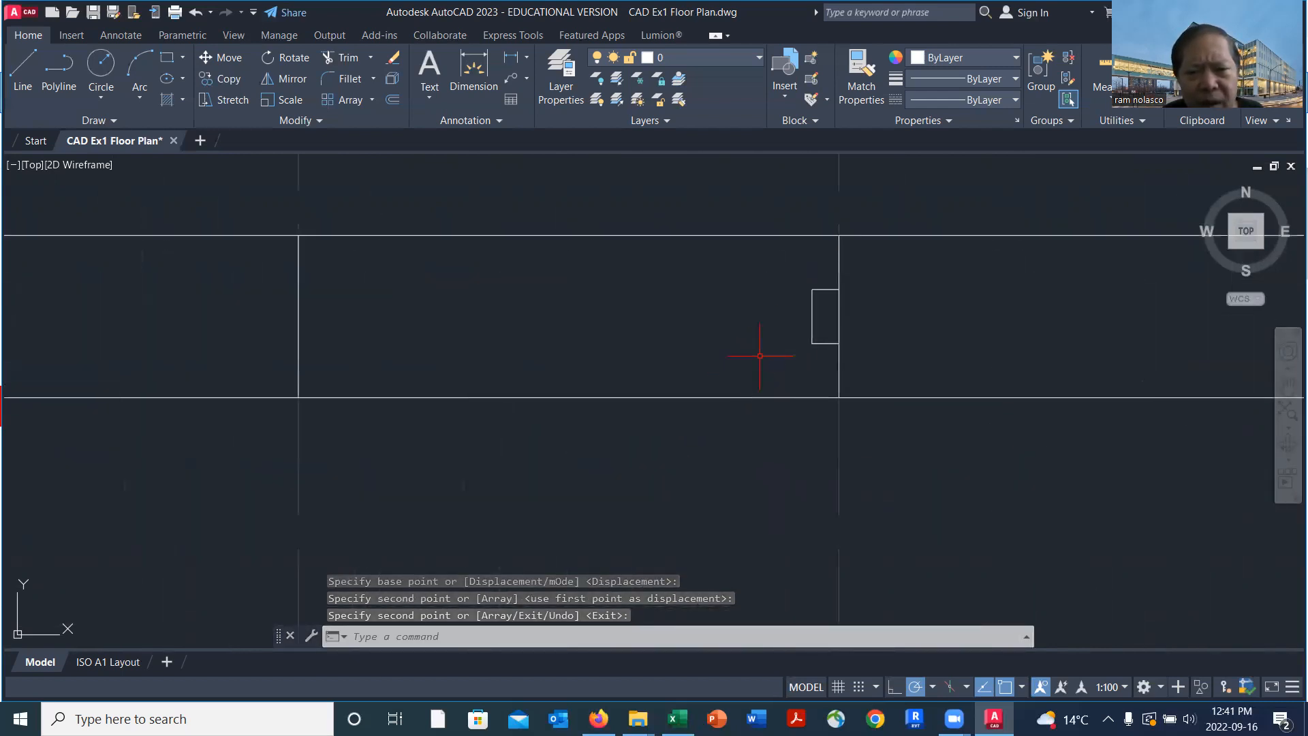
text(co)
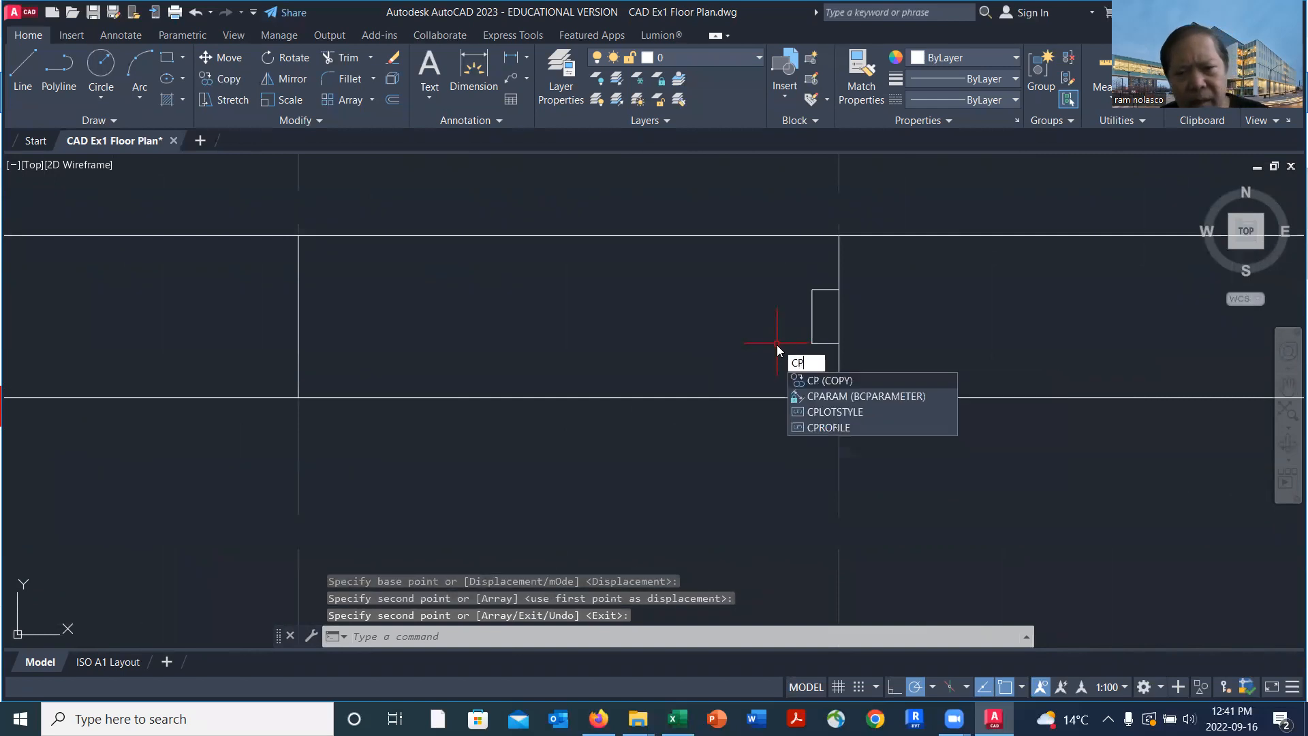
key(Return)
click(790, 278)
click(881, 368)
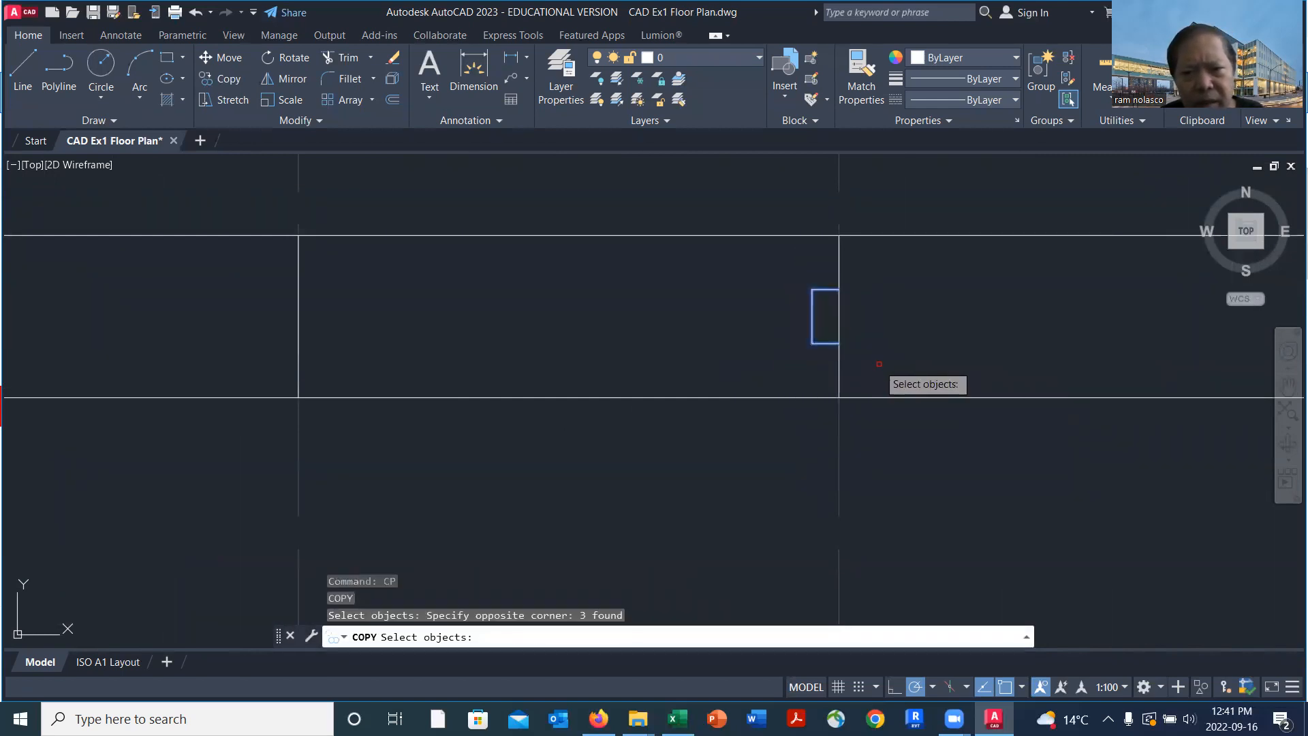
key(Return)
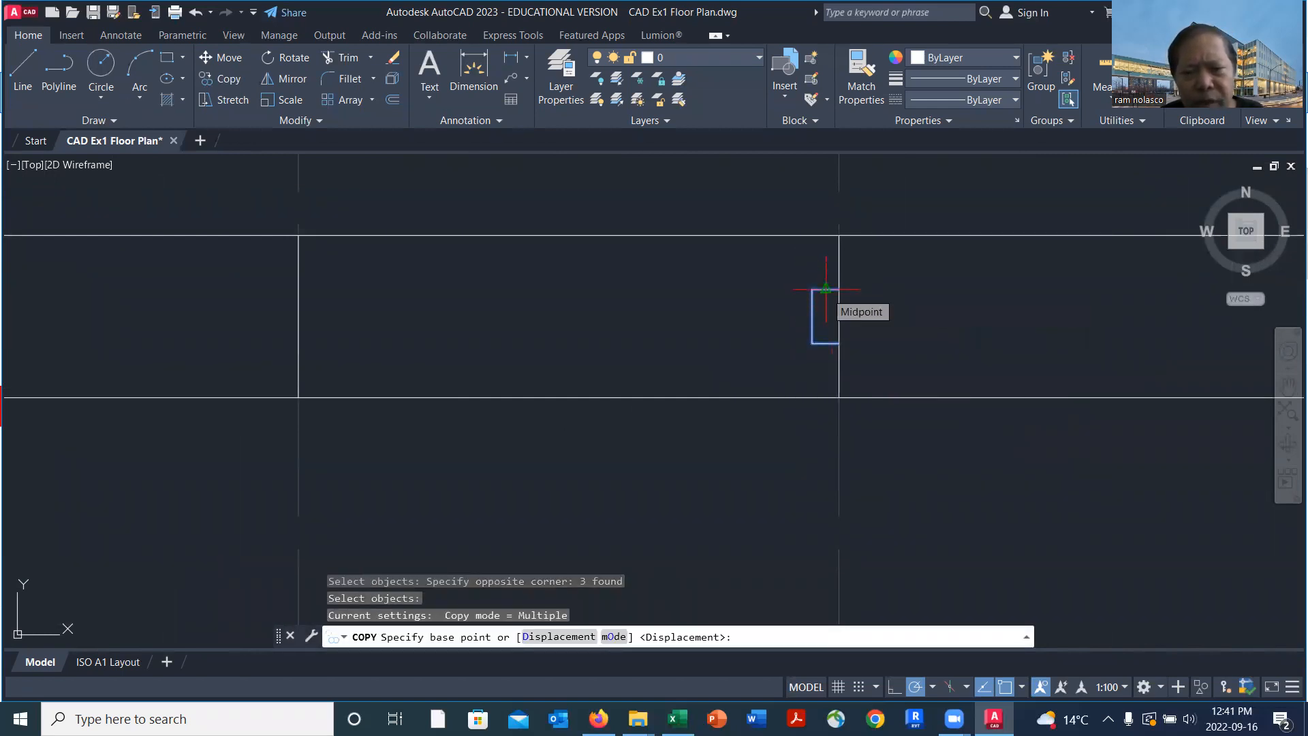
click(826, 292)
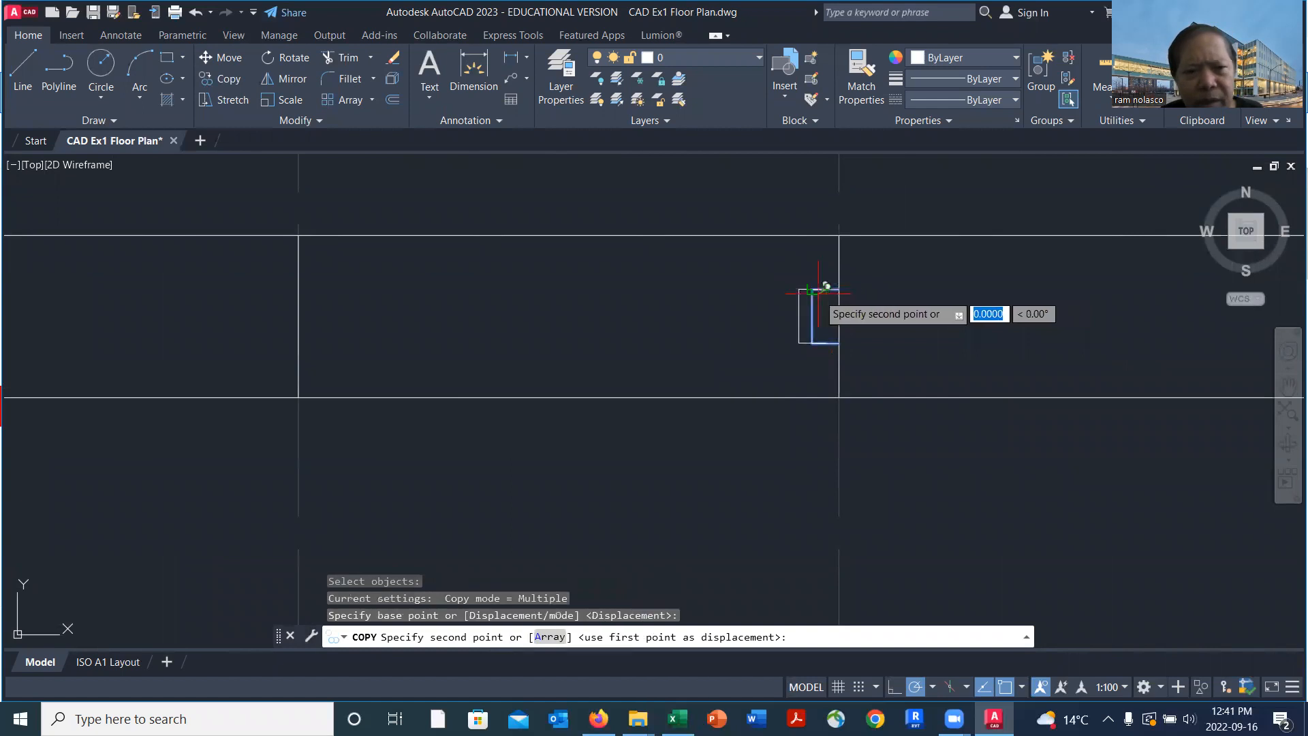
click(306, 280)
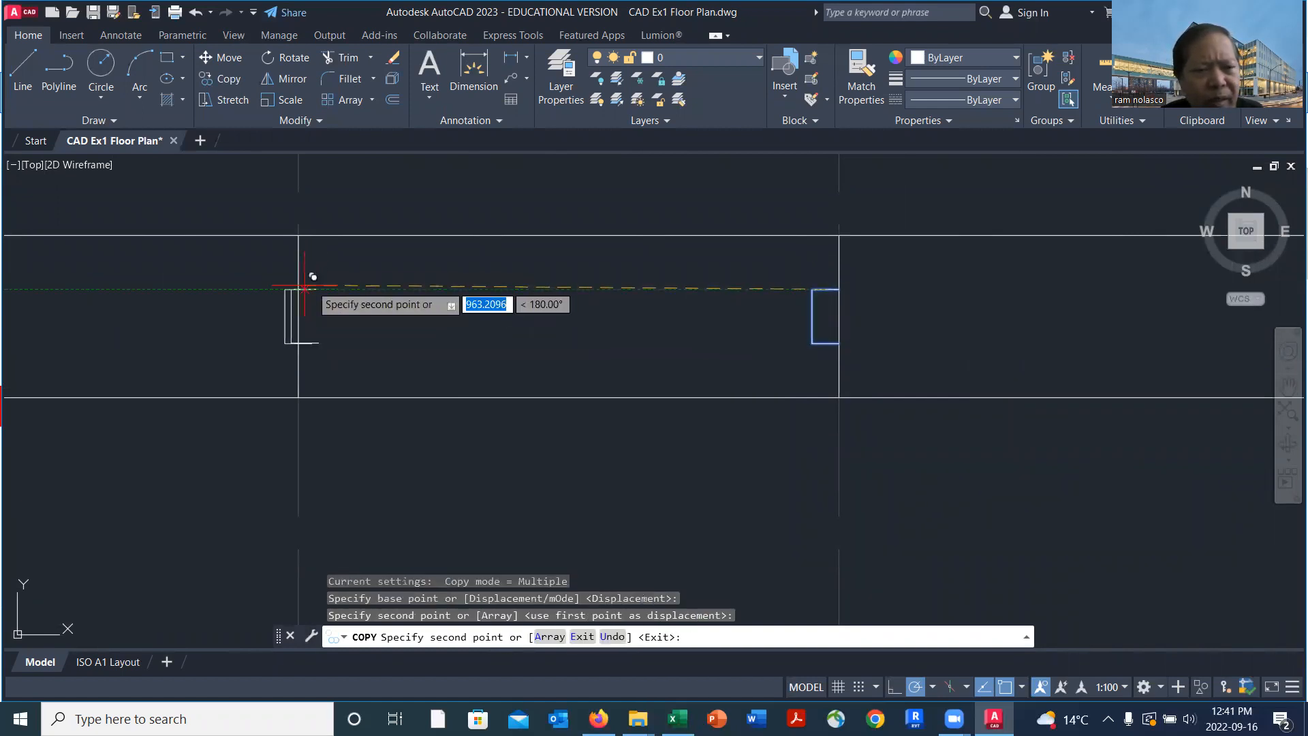
scroll(409, 299, down, 4)
middle_drag(424, 301, 766, 324)
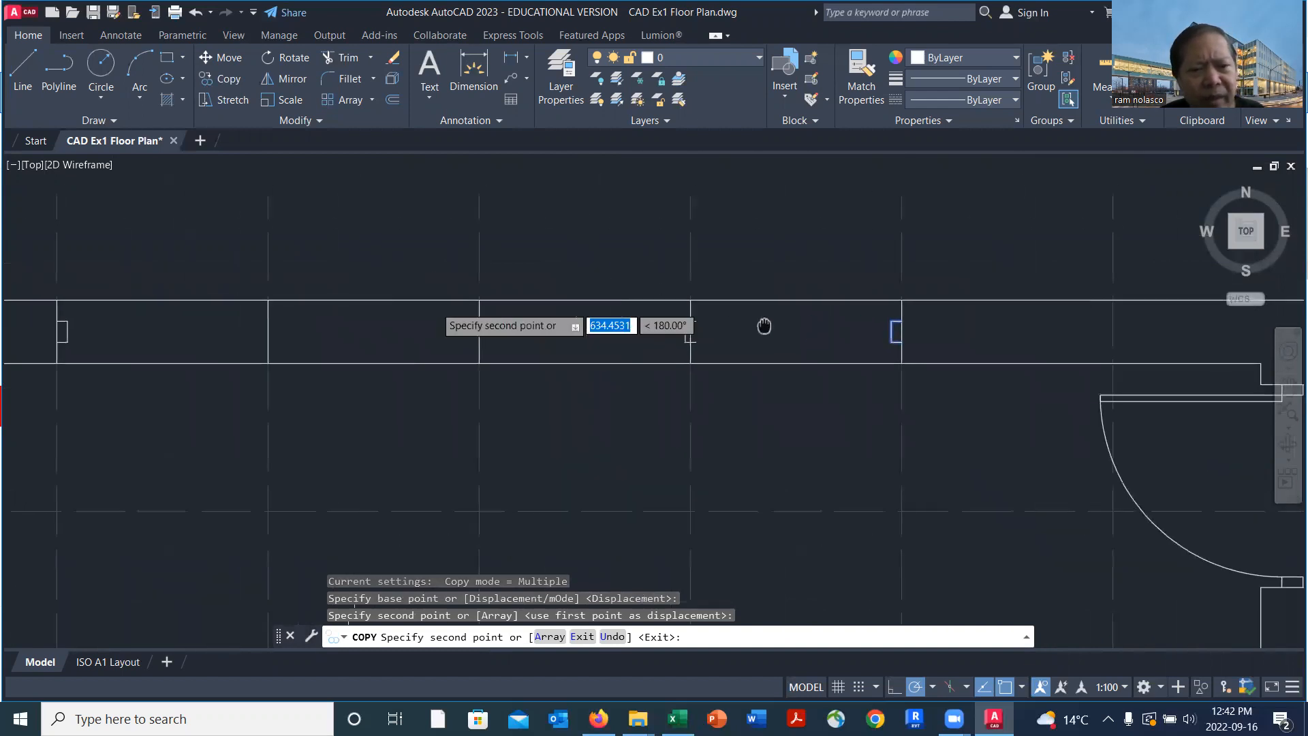
key(Escape)
Draw a vertical line closing the open right side of the jamb copy at the sixth vertical gridline
scroll(708, 351, up, 6)
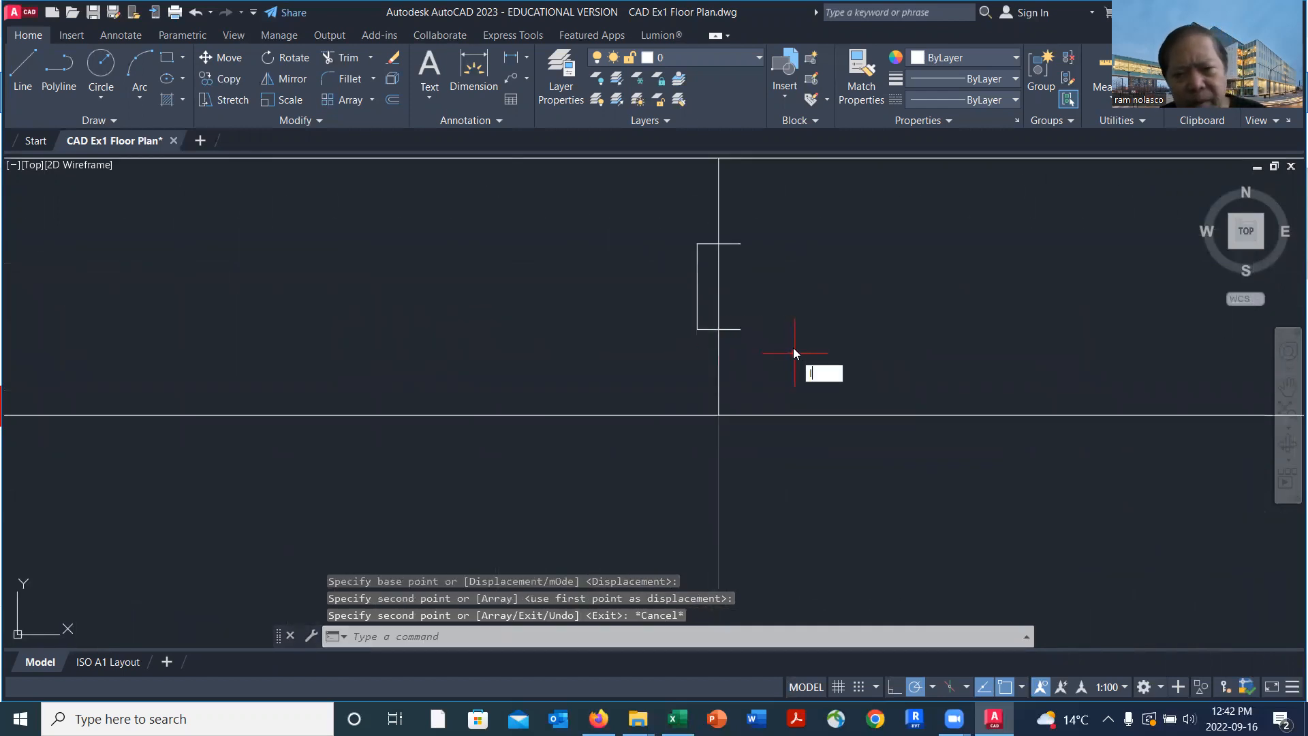
text(l)
key(Return)
click(740, 243)
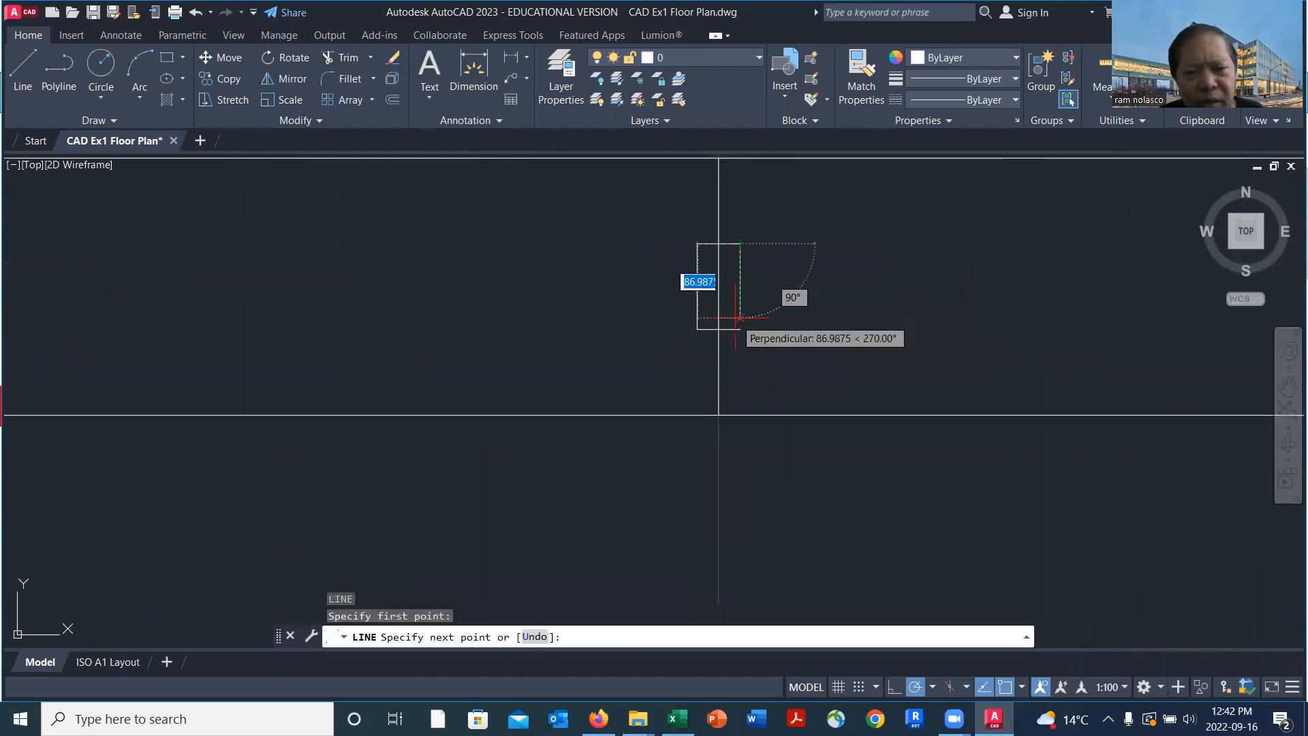
click(741, 329)
key(Return)
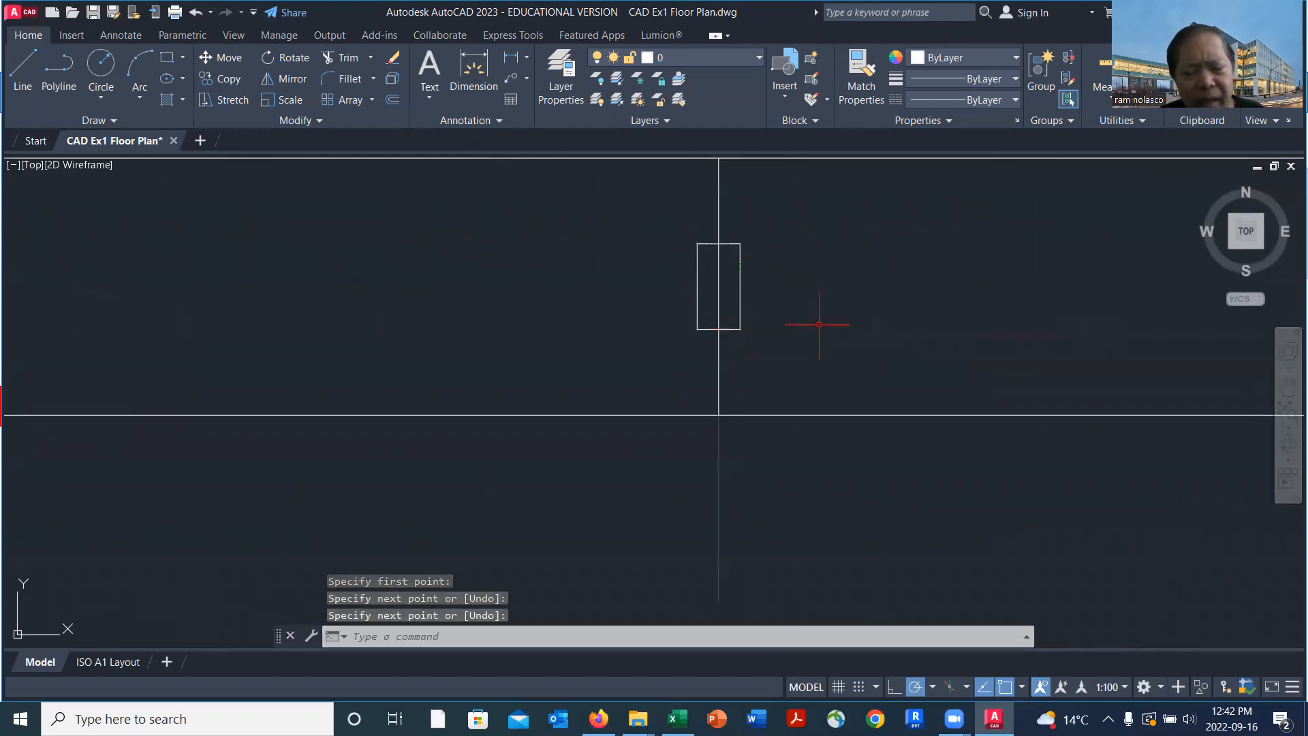
Copy the closed mullion rectangle from its upper edge's midpoint onto the top wall's cross line at the fifth vertical gridline
text(co)
key(Return)
click(651, 218)
click(796, 348)
key(Return)
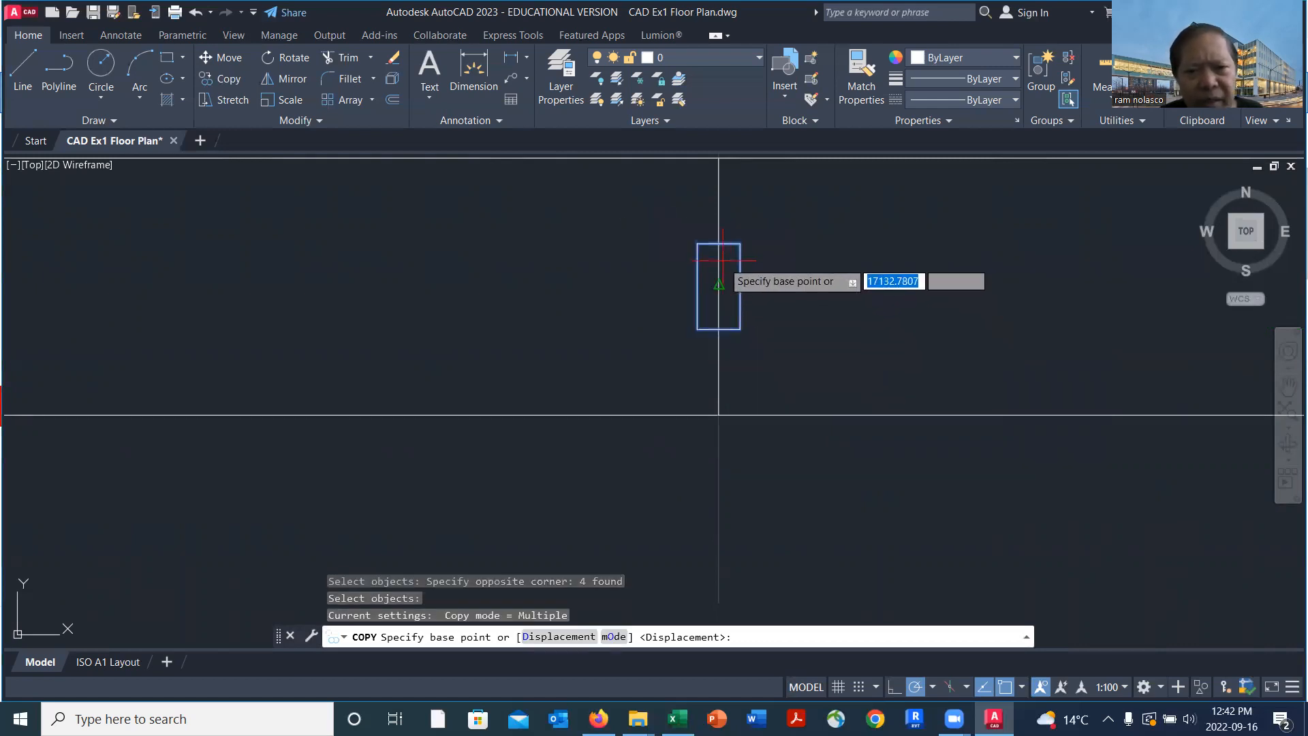
click(719, 241)
scroll(719, 273, down, 3)
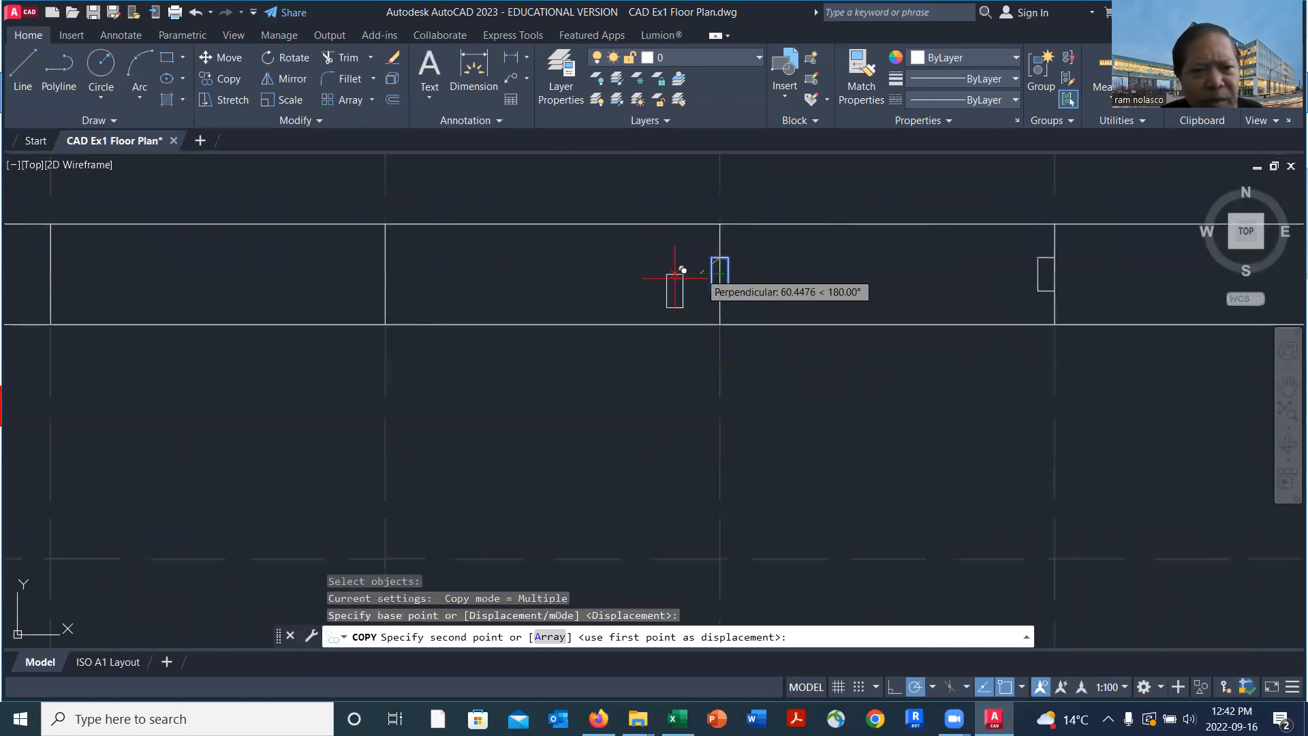
click(385, 258)
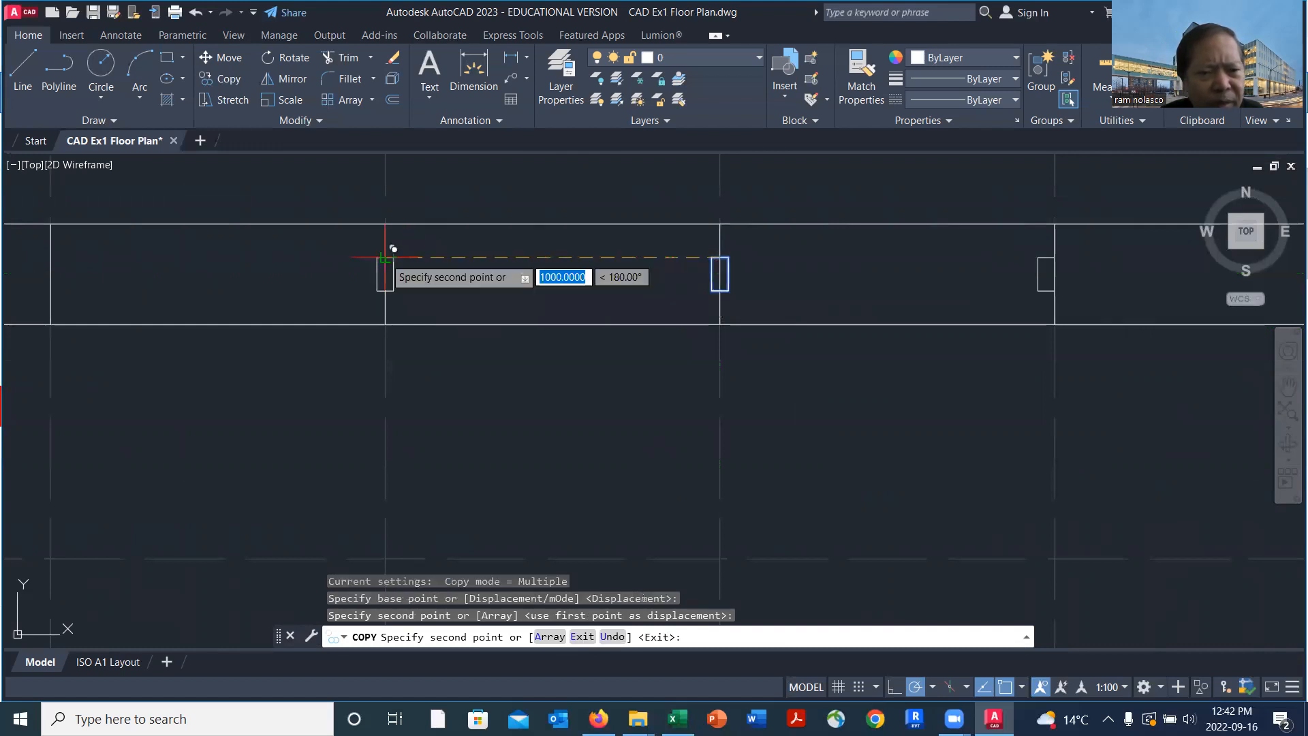
Place another copy of the mullion rectangle on the top wall's cross line at the fourth vertical gridline
scroll(385, 259, down, 2)
middle_drag(327, 260, 709, 292)
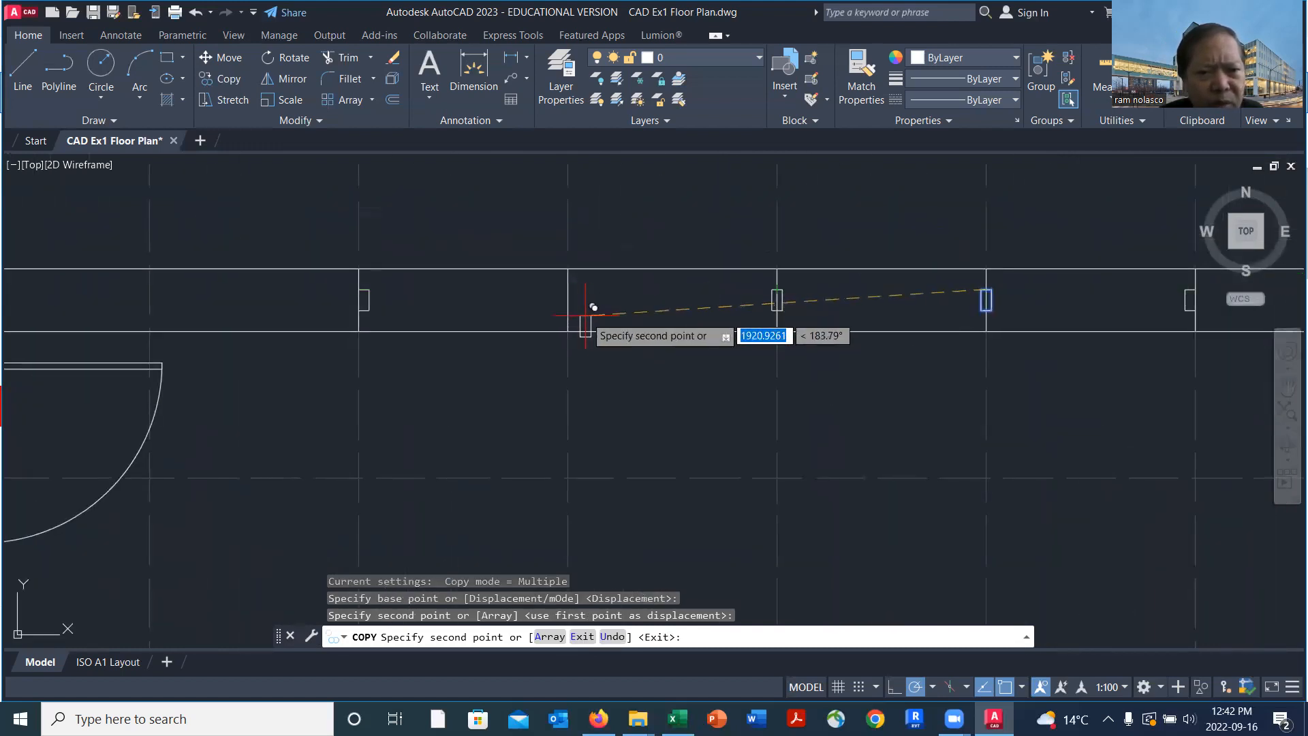
scroll(556, 285, up, 2)
click(555, 275)
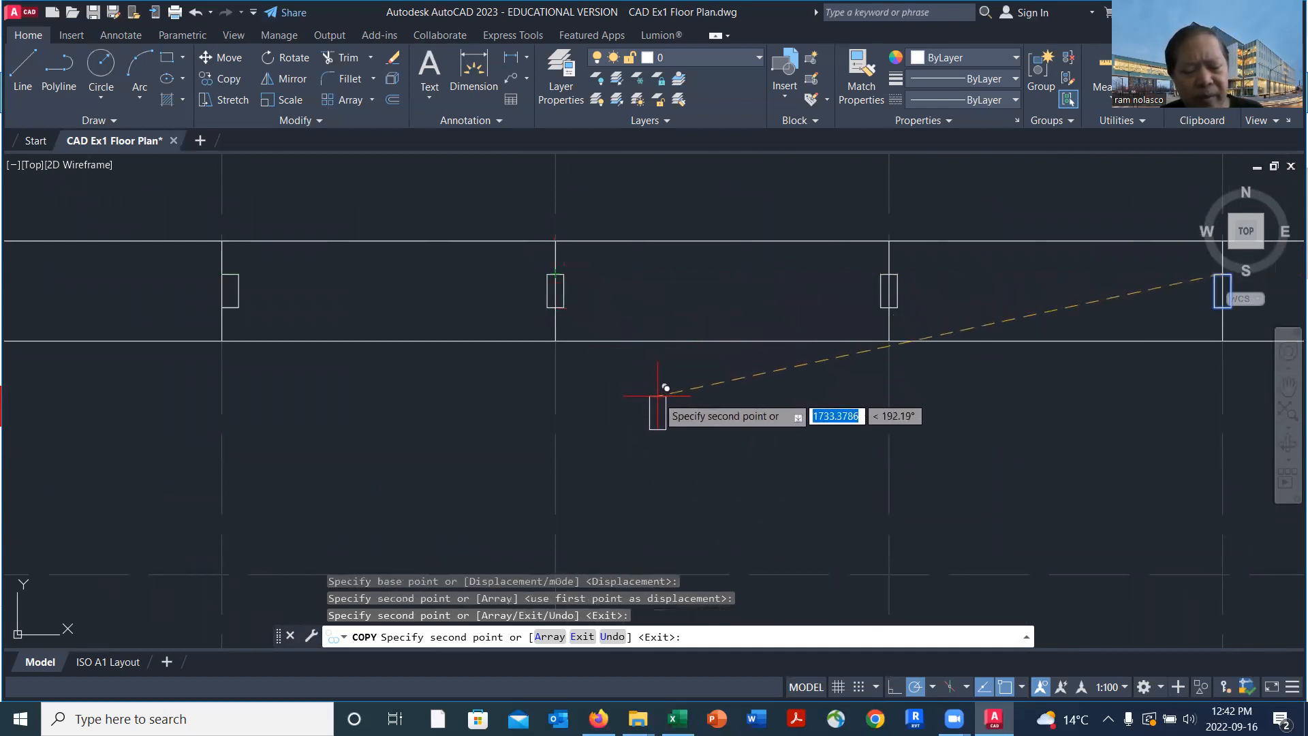
key(Return)
Draw a horizontal line from the upper-right corner of the third gridline's jamb to the upper-left corner of the fourth gridline's mullion
scroll(742, 397, down, 2)
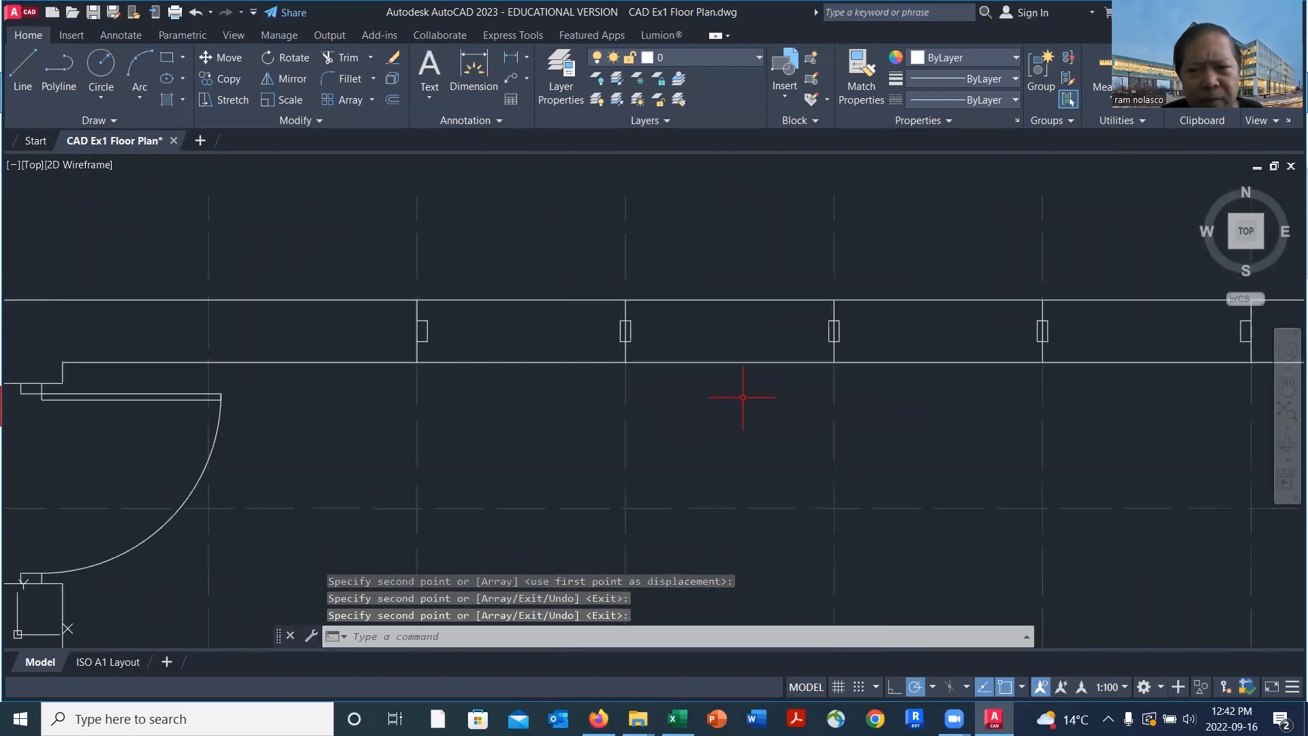
scroll(515, 335, up, 4)
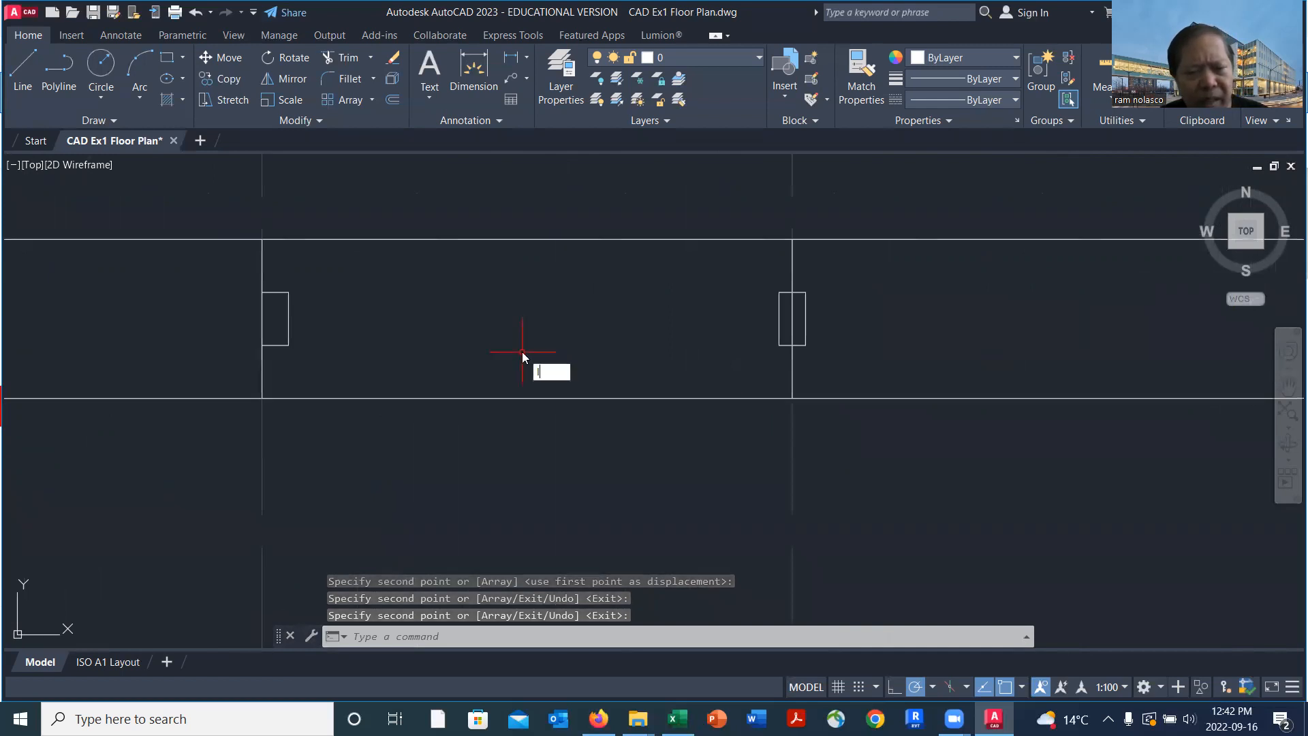
key(Escape)
text(l)
key(Return)
click(289, 292)
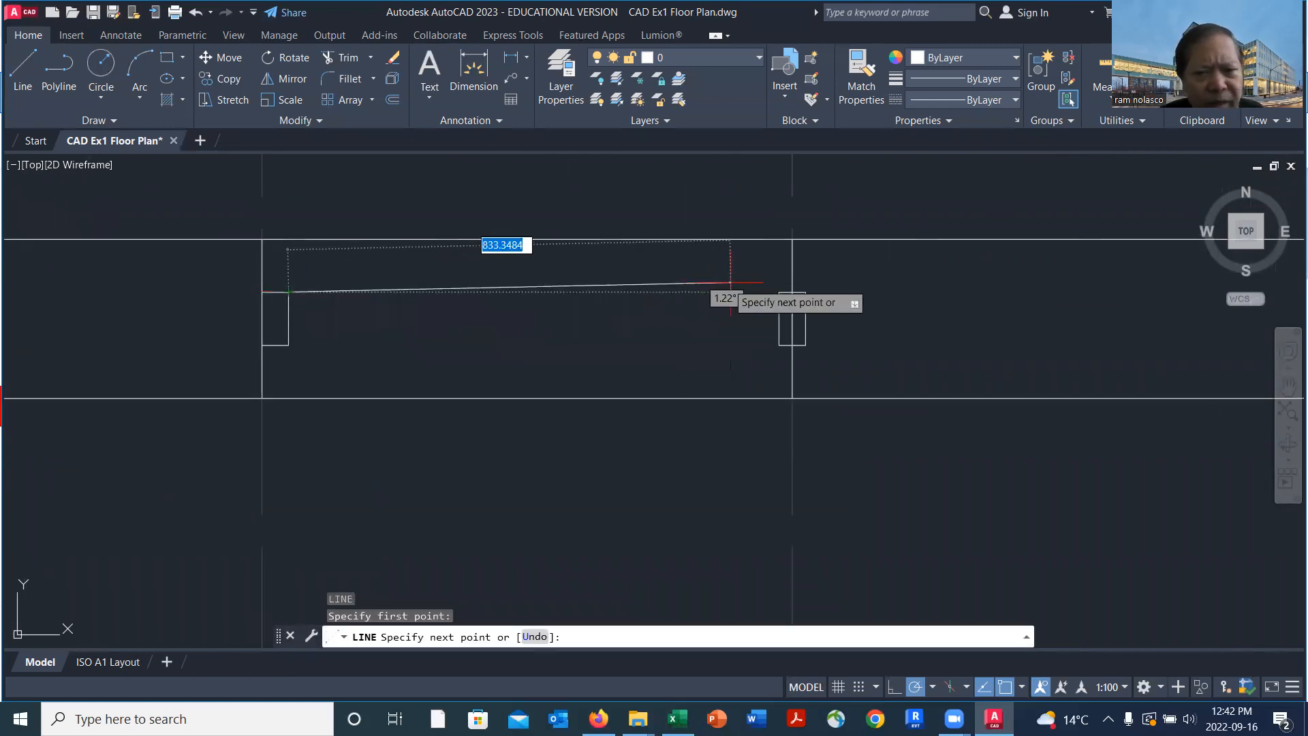
click(779, 292)
key(Return)
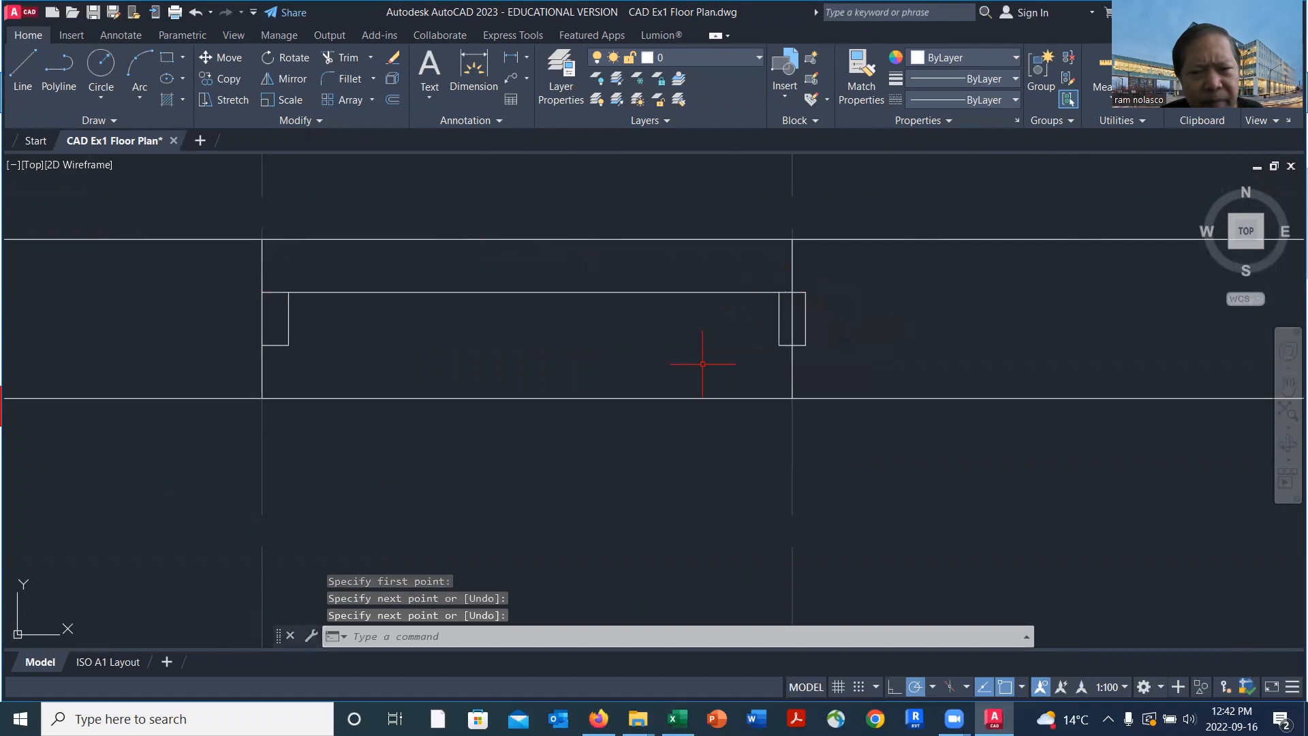
Copy the horizontal window line from the jamb's upper corner to the midpoint and lower corner of the jamb's right edge
text(co)
key(Return)
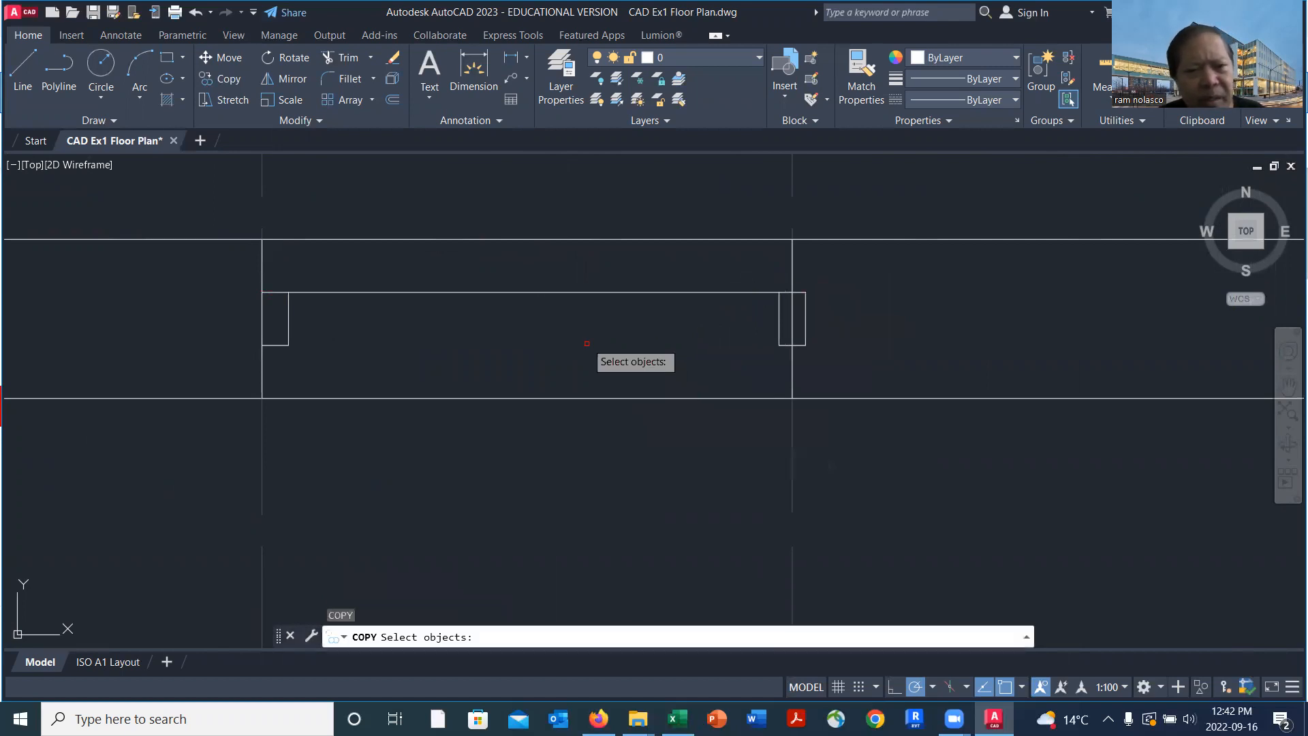
click(566, 293)
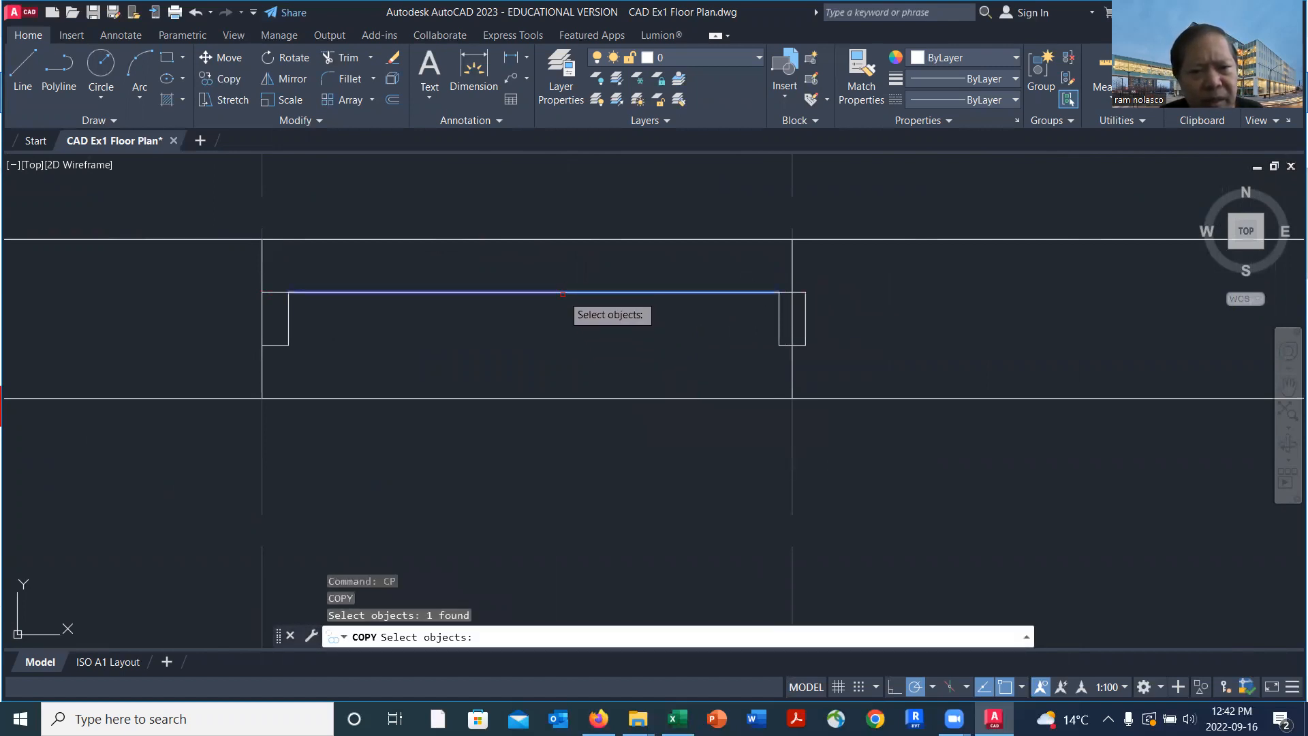
key(Return)
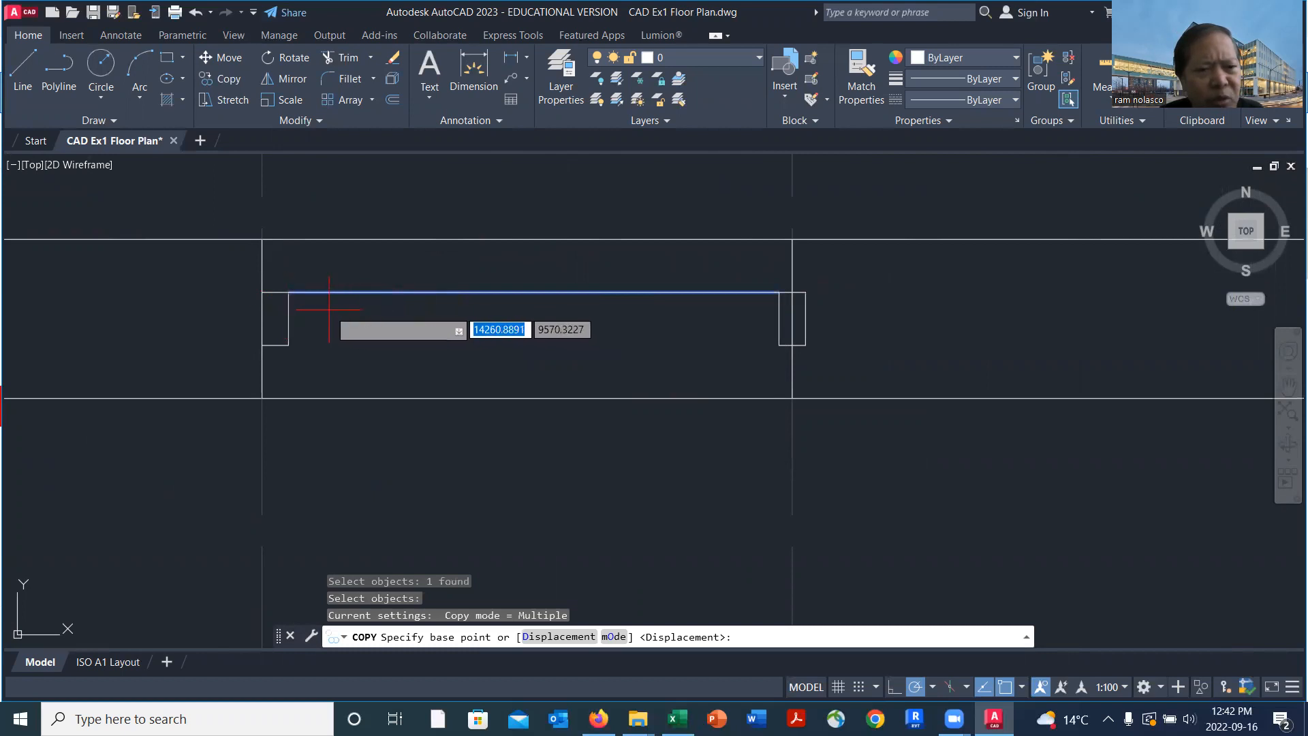
click(289, 293)
click(289, 318)
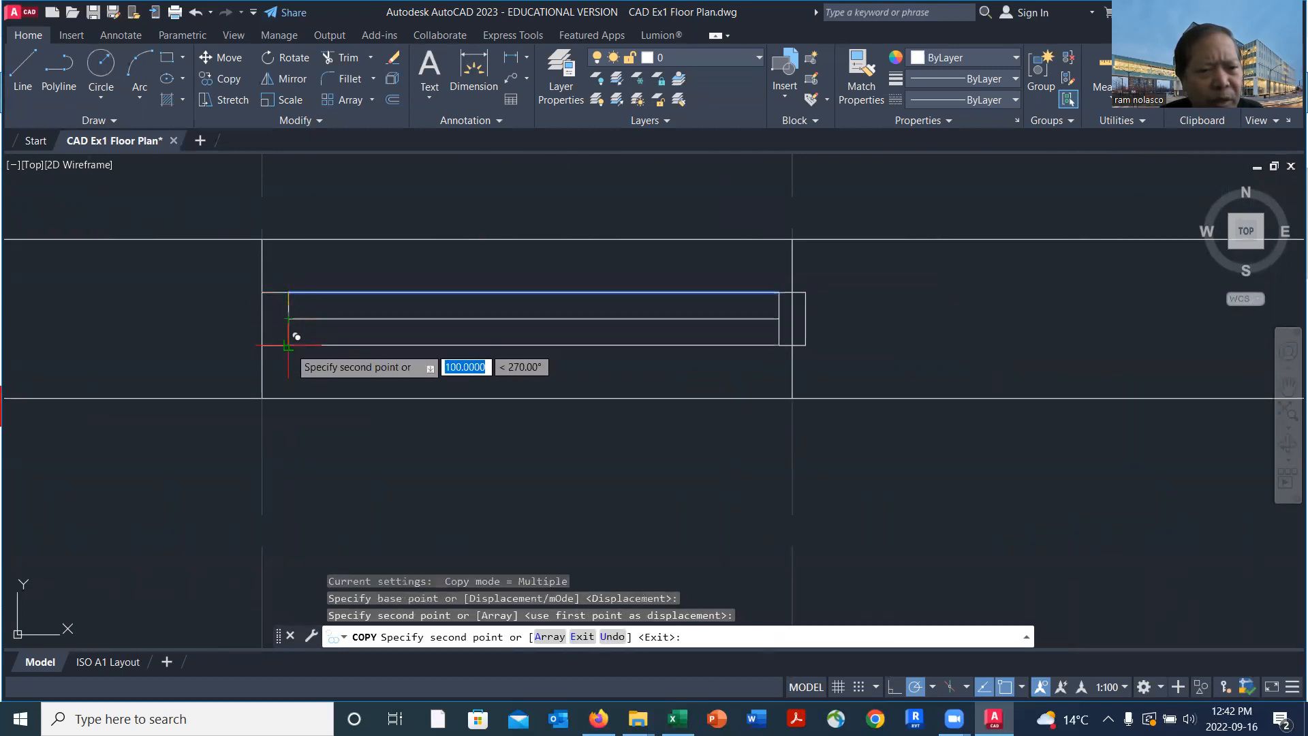
click(289, 345)
key(Return)
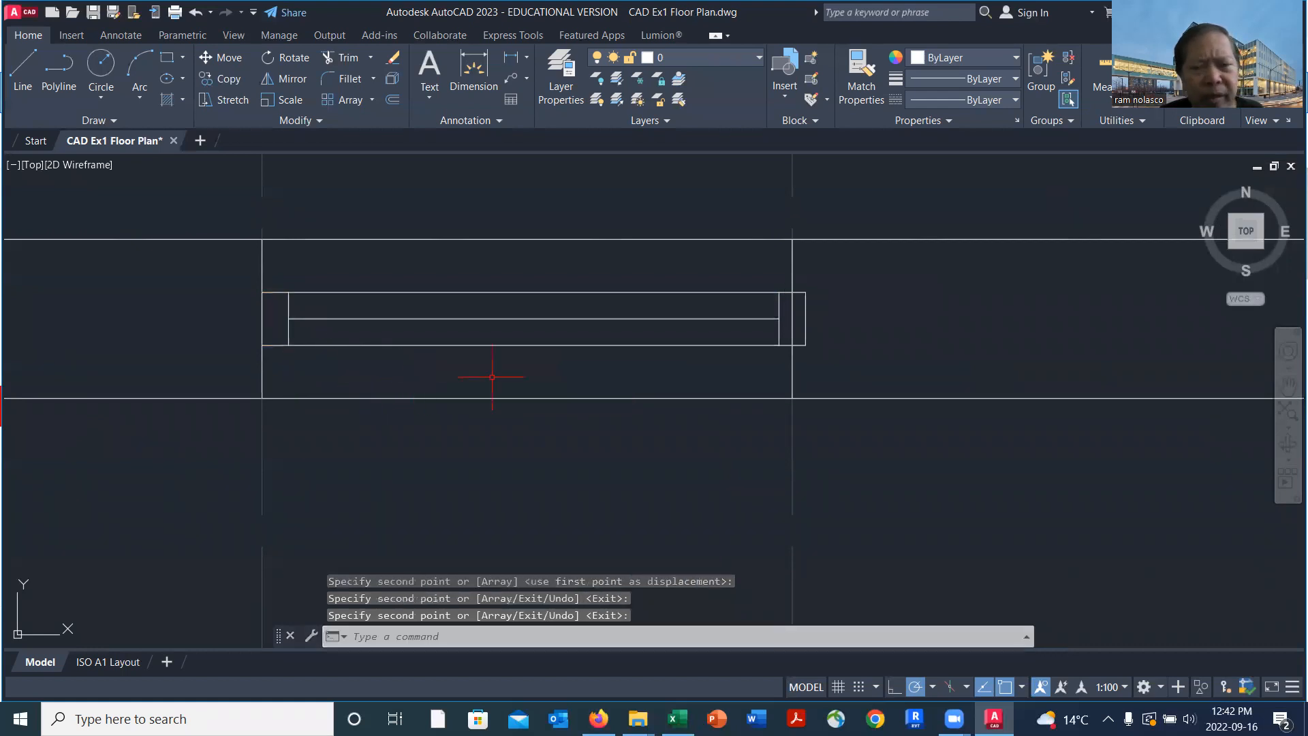
Copy the first bay's three glazing lines from their upper-left endpoint to the upper-right corner of the fourth gridline's mullion
text(c)
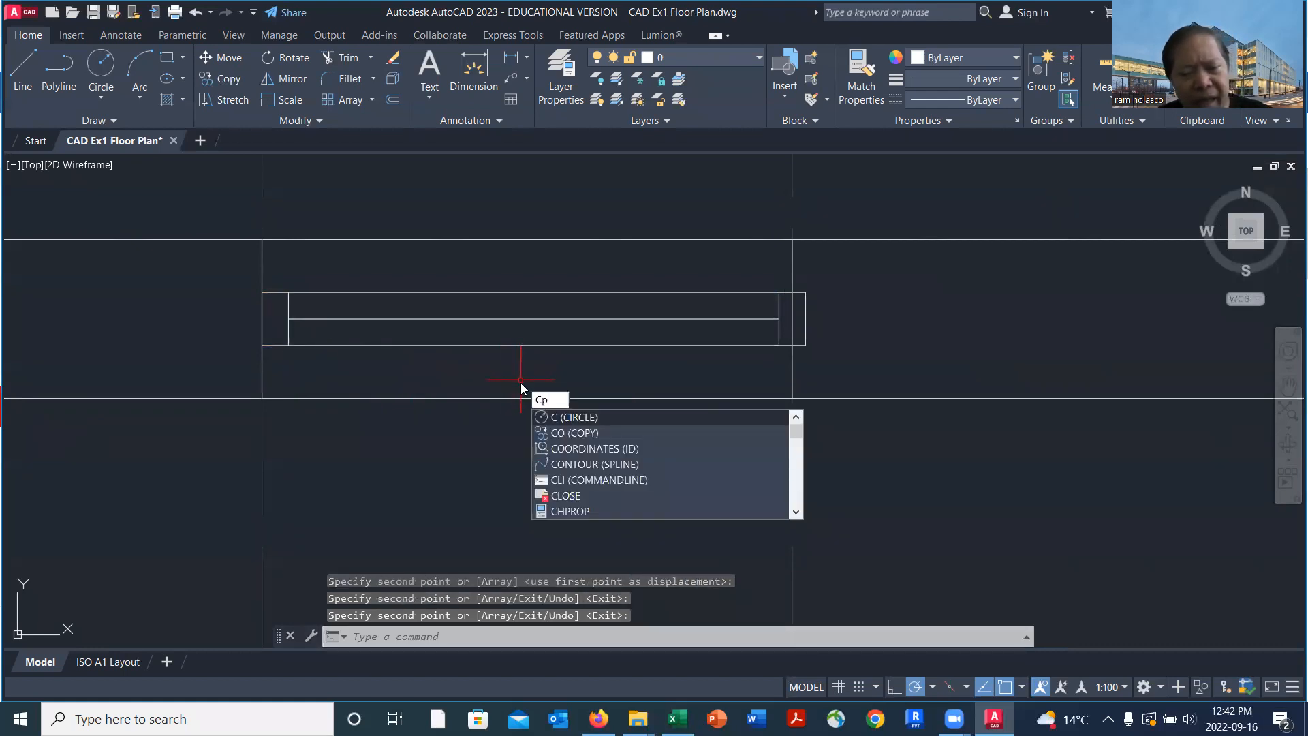
text(o)
key(Return)
click(578, 361)
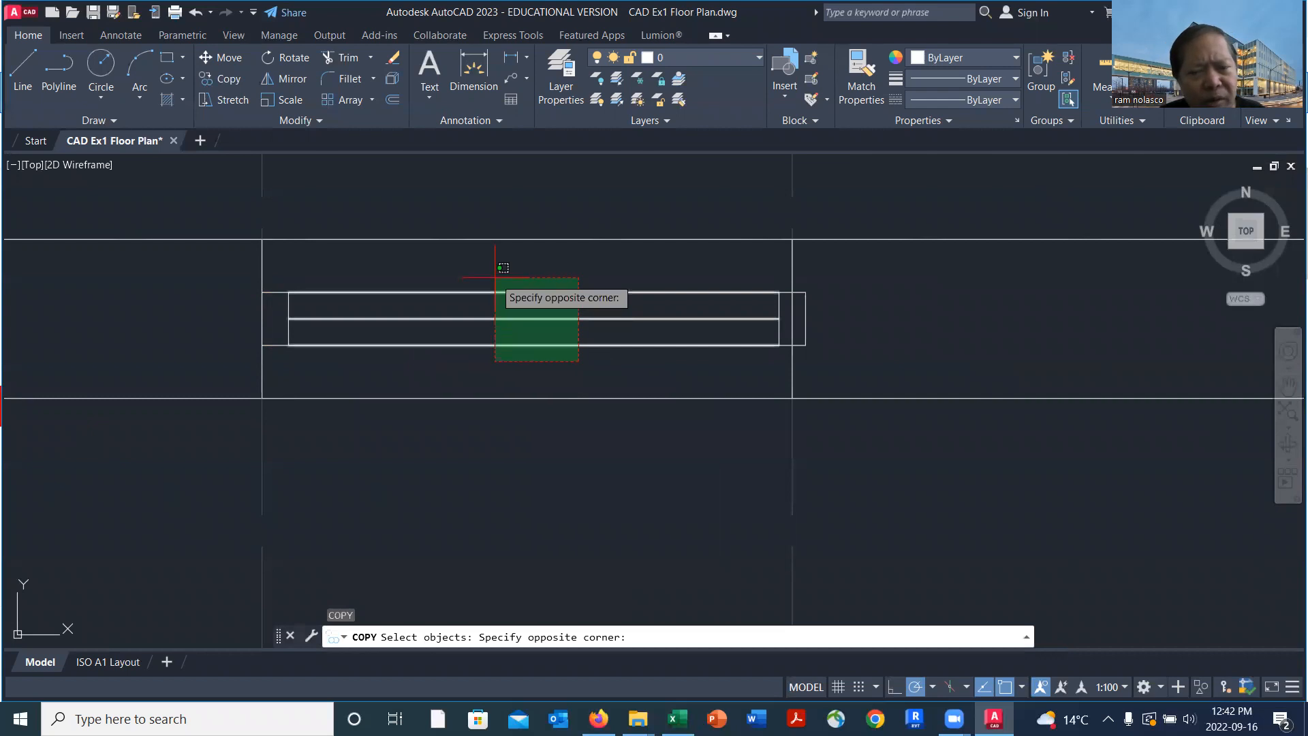
click(495, 278)
key(Return)
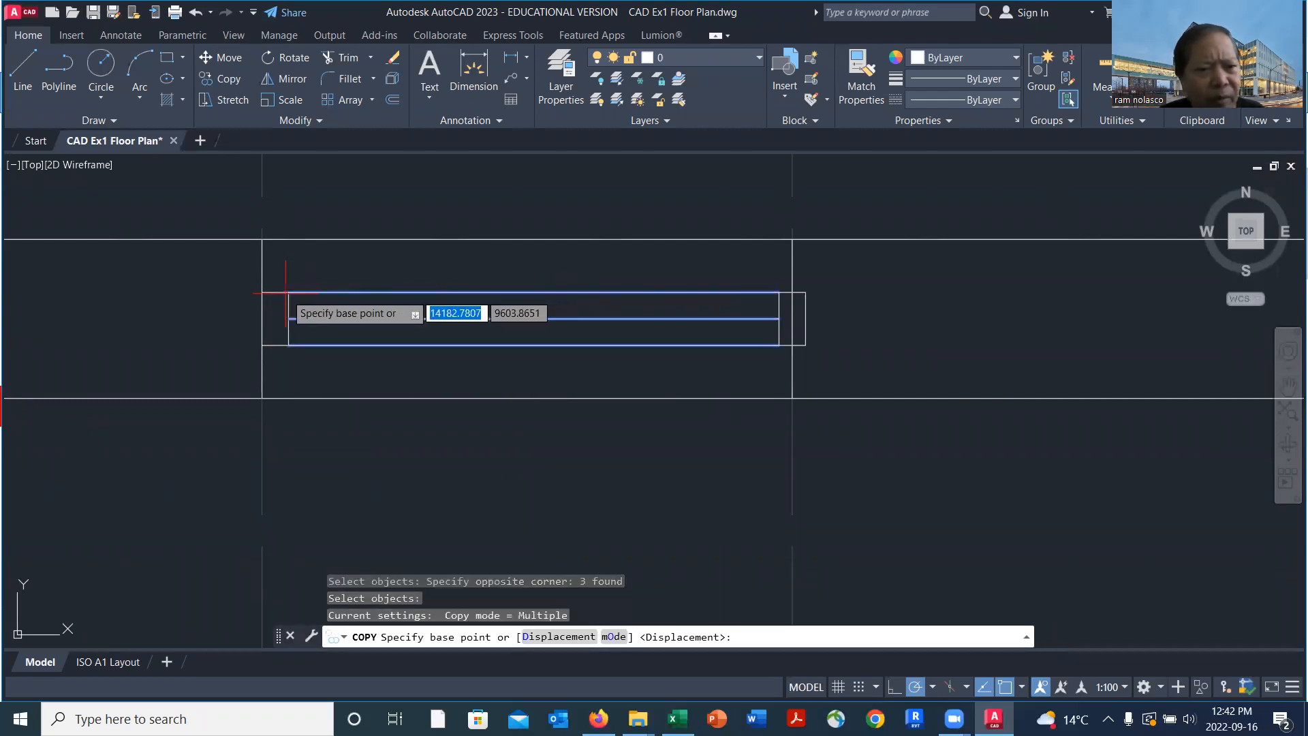
click(289, 293)
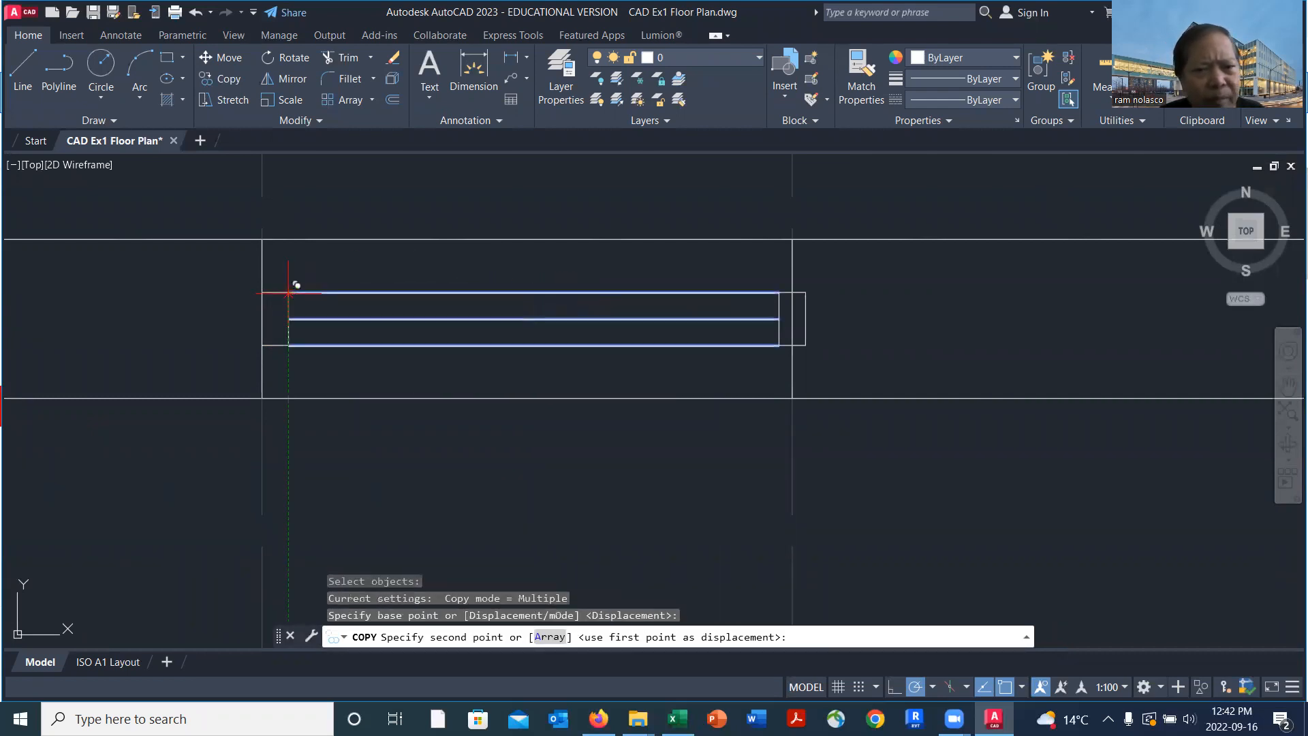
click(806, 292)
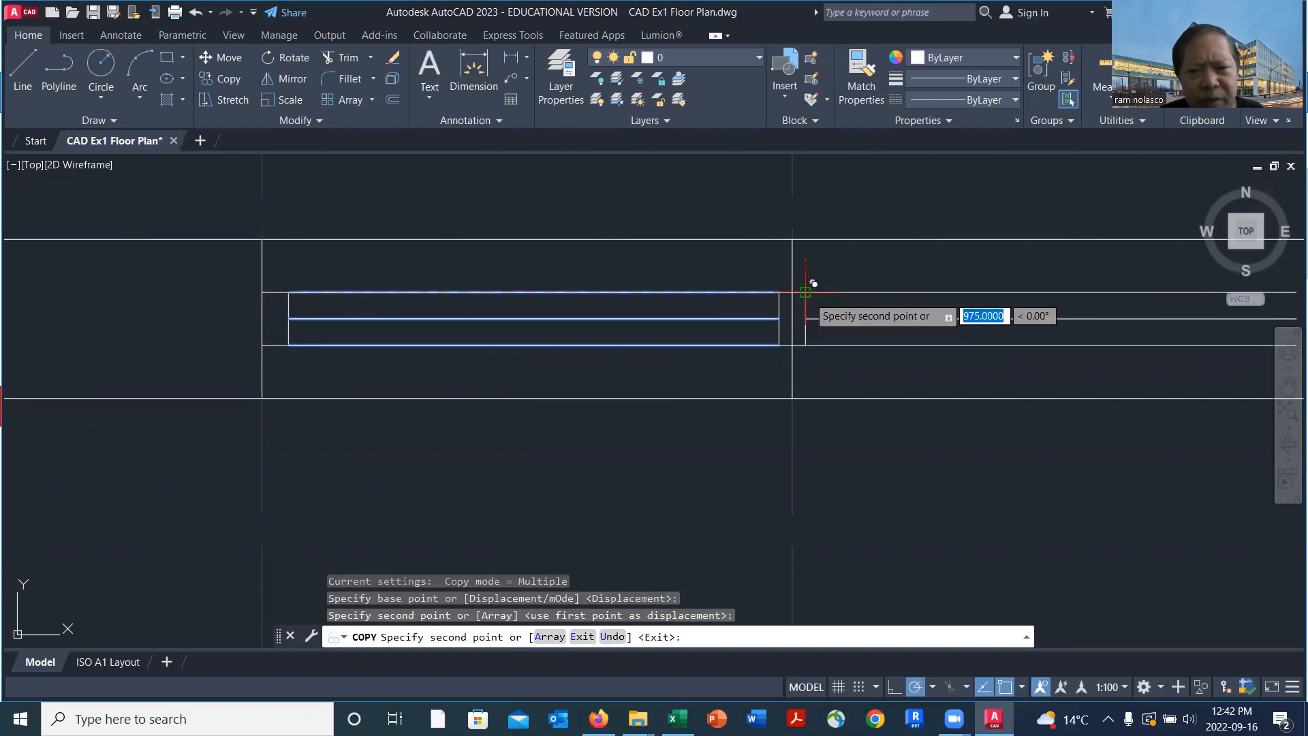
Place another copy of the three glazing lines at the upper-right corner of the sixth gridline's mullion, filling the fourth bay
scroll(875, 330, down, 4)
middle_drag(896, 339, 622, 338)
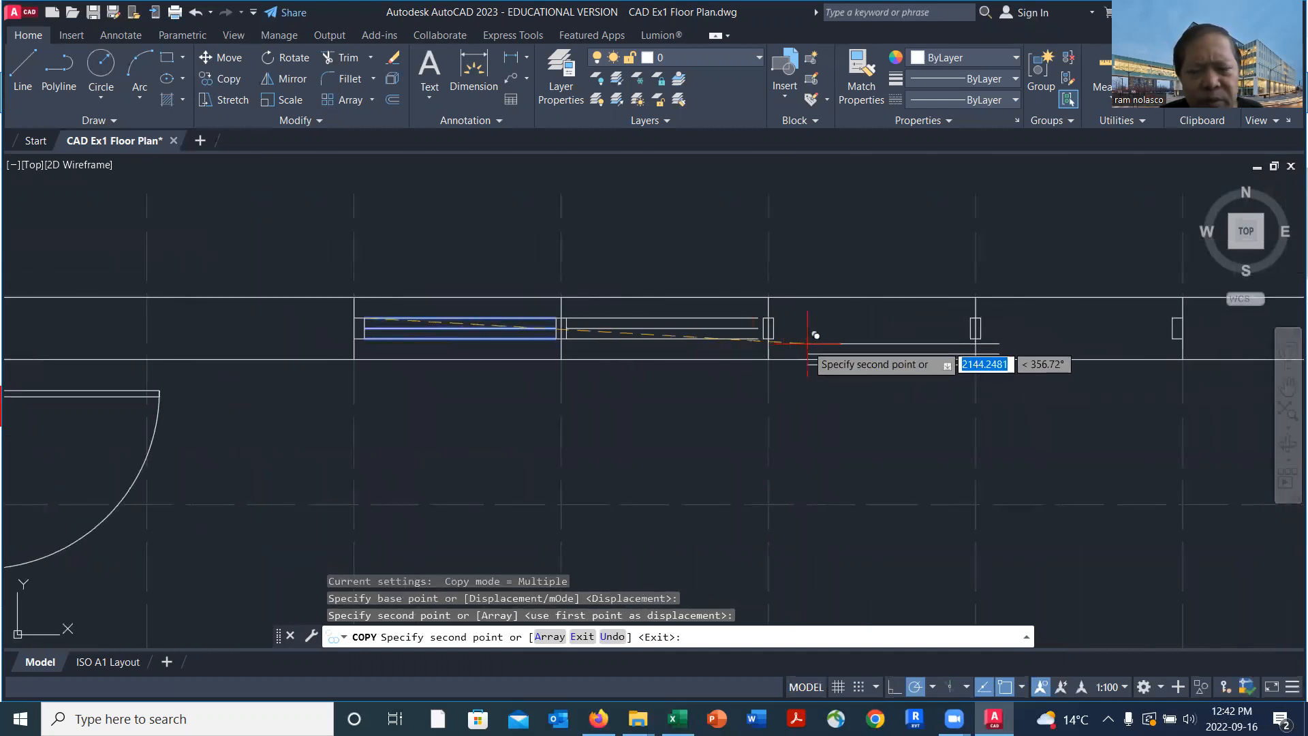
scroll(688, 368, up, 4)
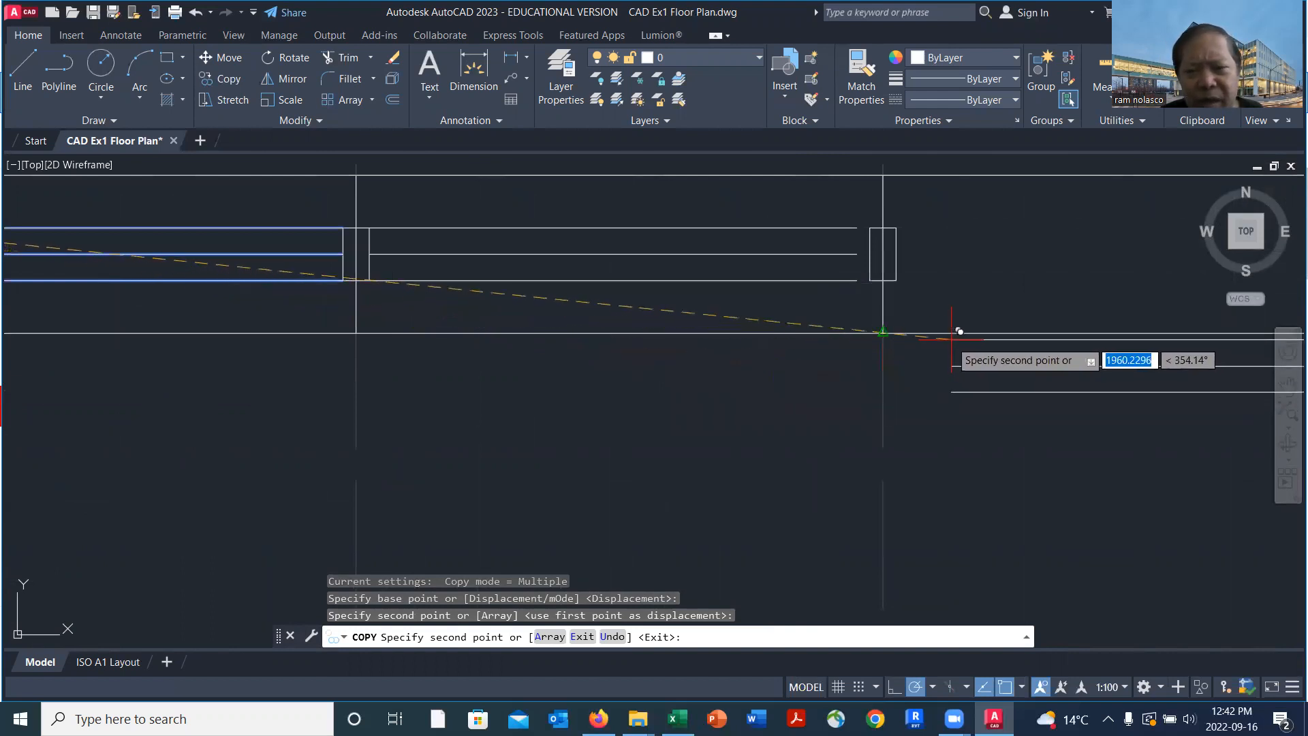
scroll(920, 393, down, 2)
middle_drag(903, 416, 545, 402)
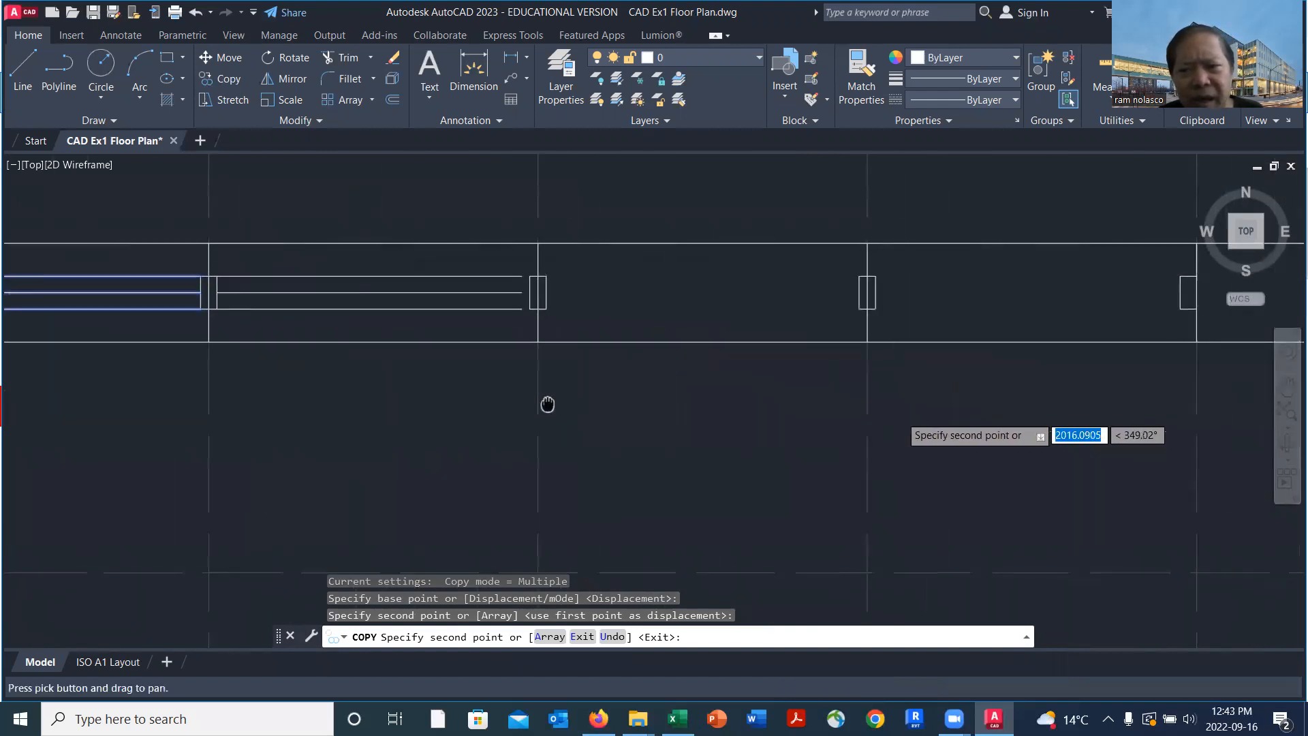
click(883, 268)
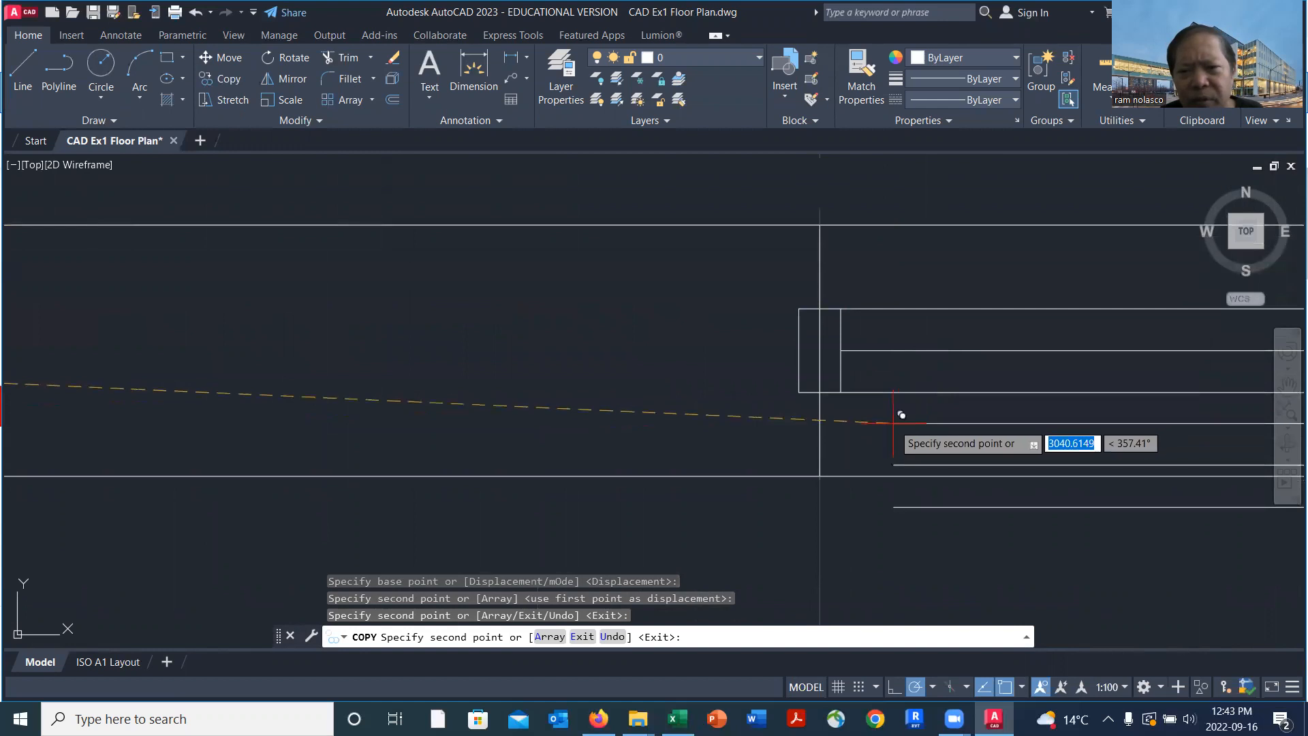
scroll(893, 436, down, 4)
key(Escape)
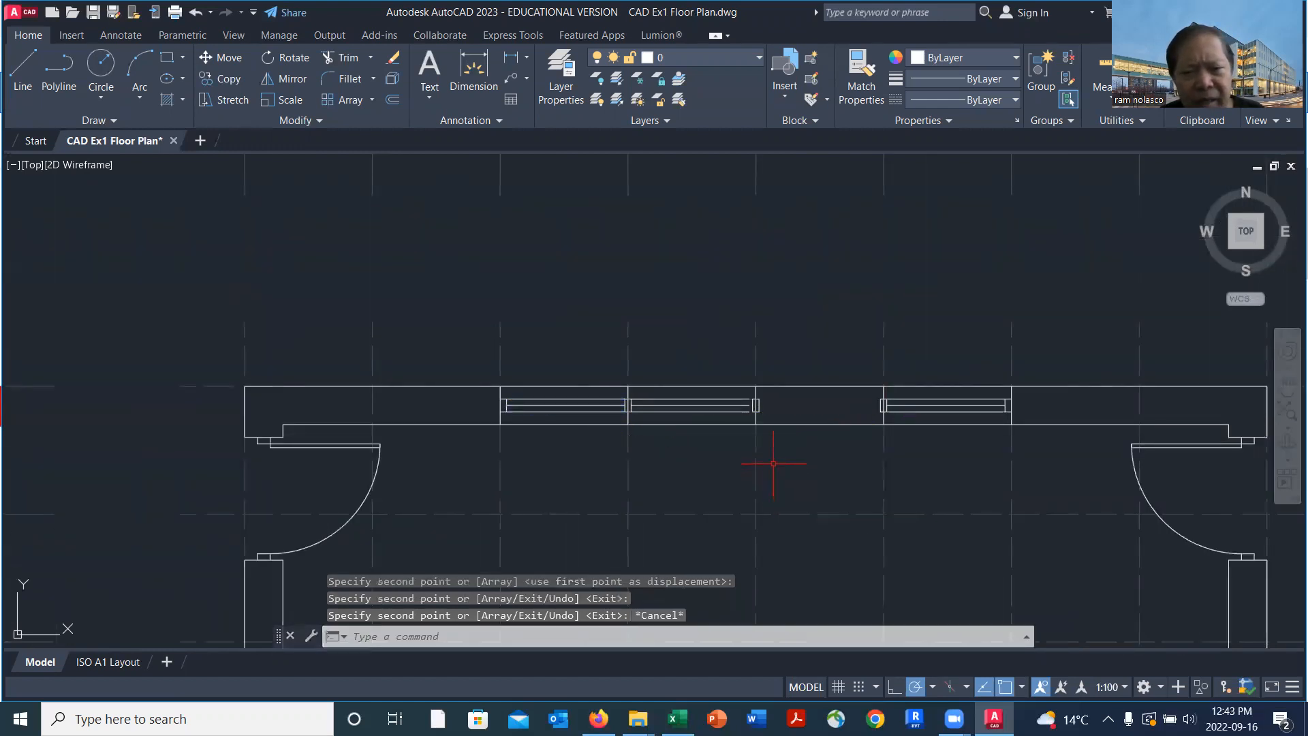
Extend the second bay's three glazing lines to the near edge of the fifth gridline's mullion
scroll(757, 422, up, 4)
scroll(757, 421, up, 4)
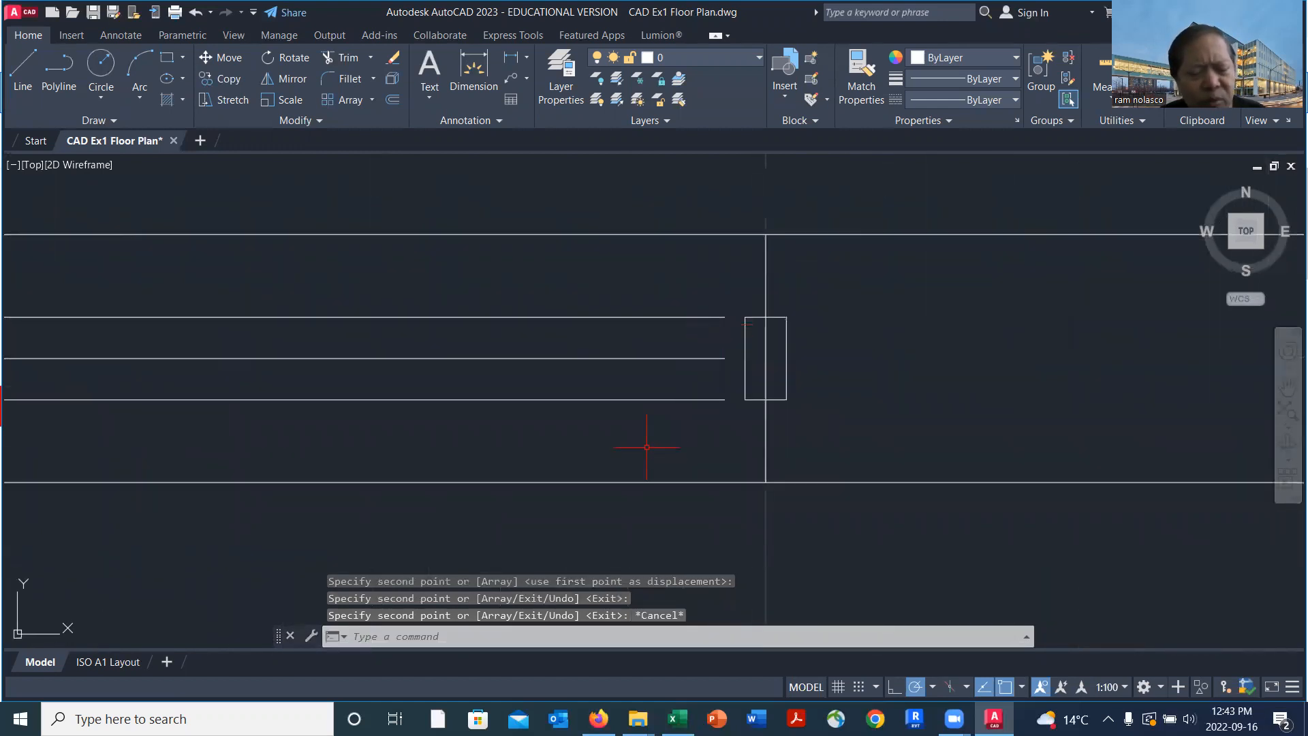
text(tr)
key(Return)
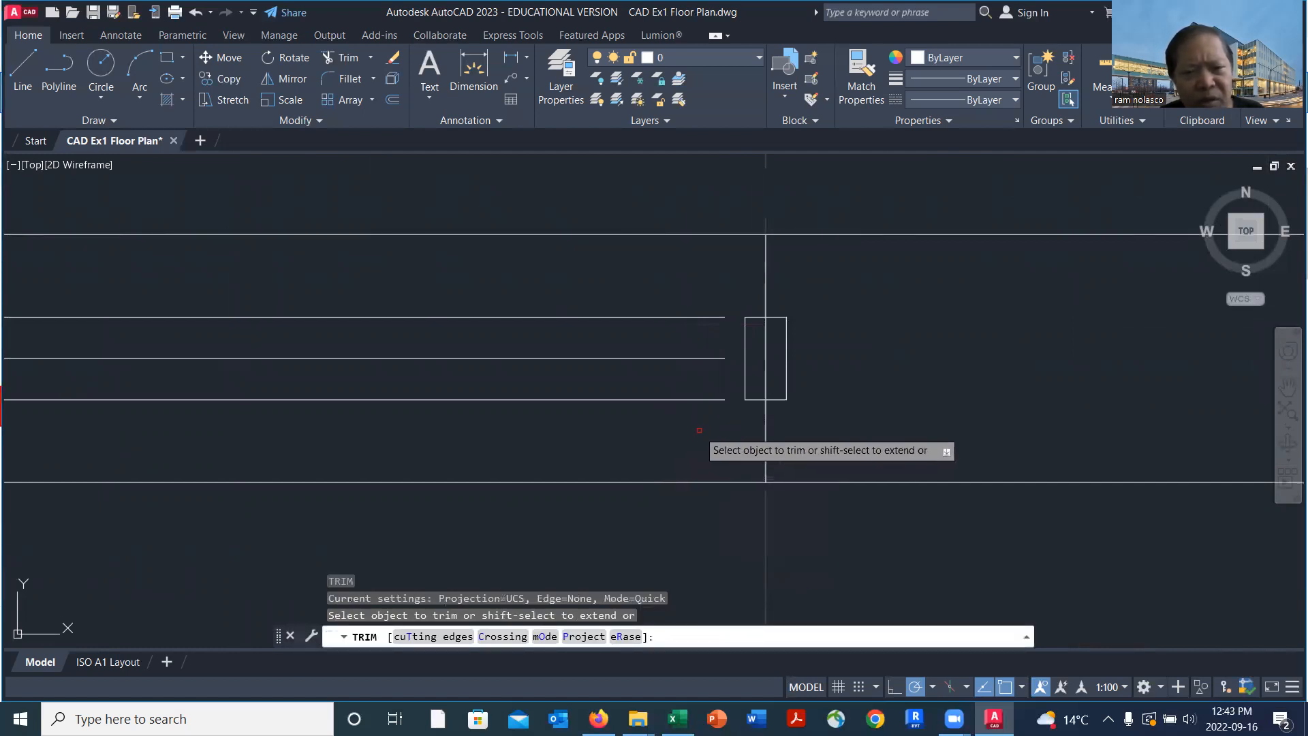
click(684, 433)
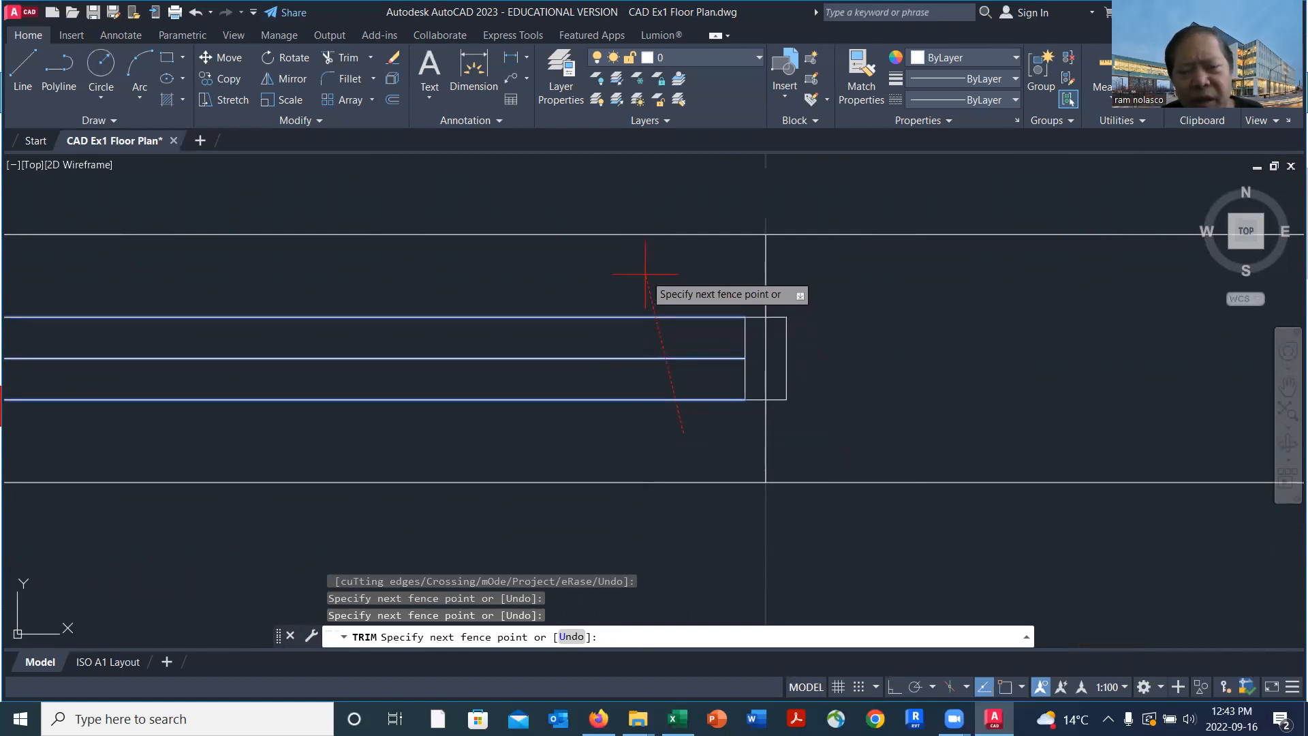
key(Return)
scroll(685, 450, down, 4)
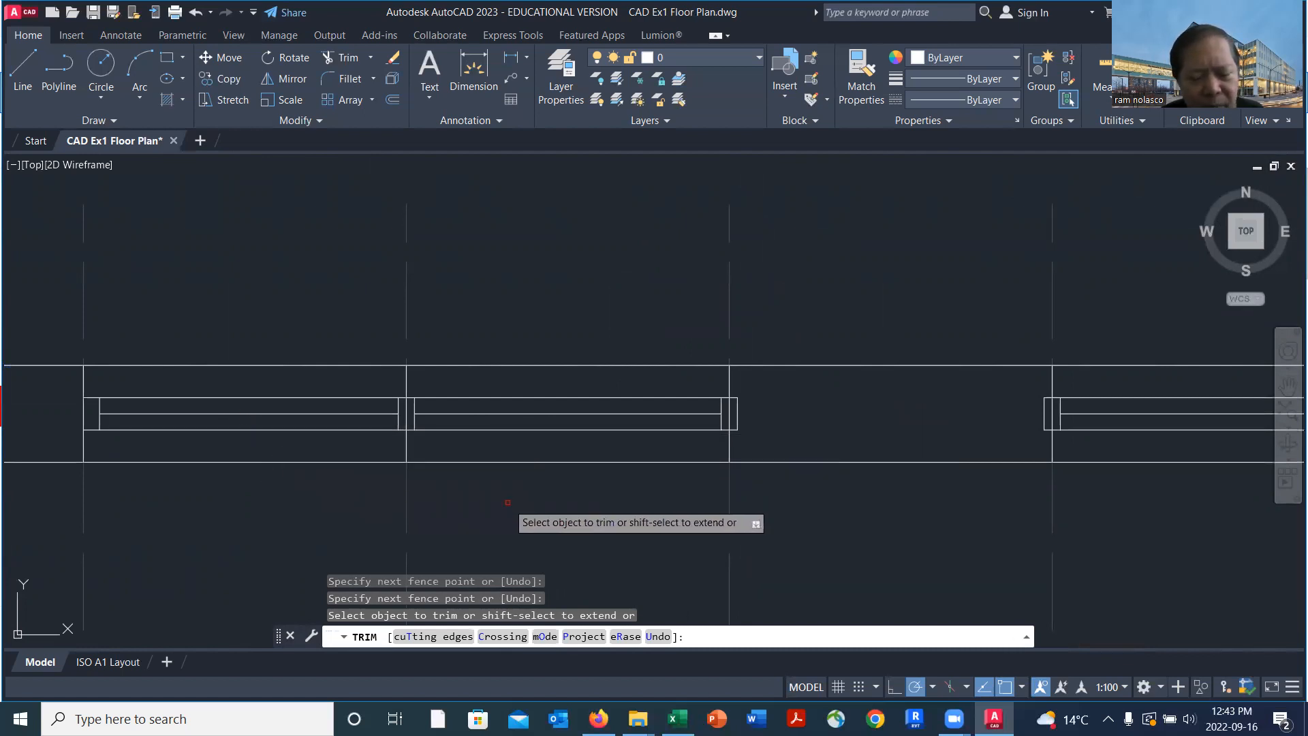
key(Return)
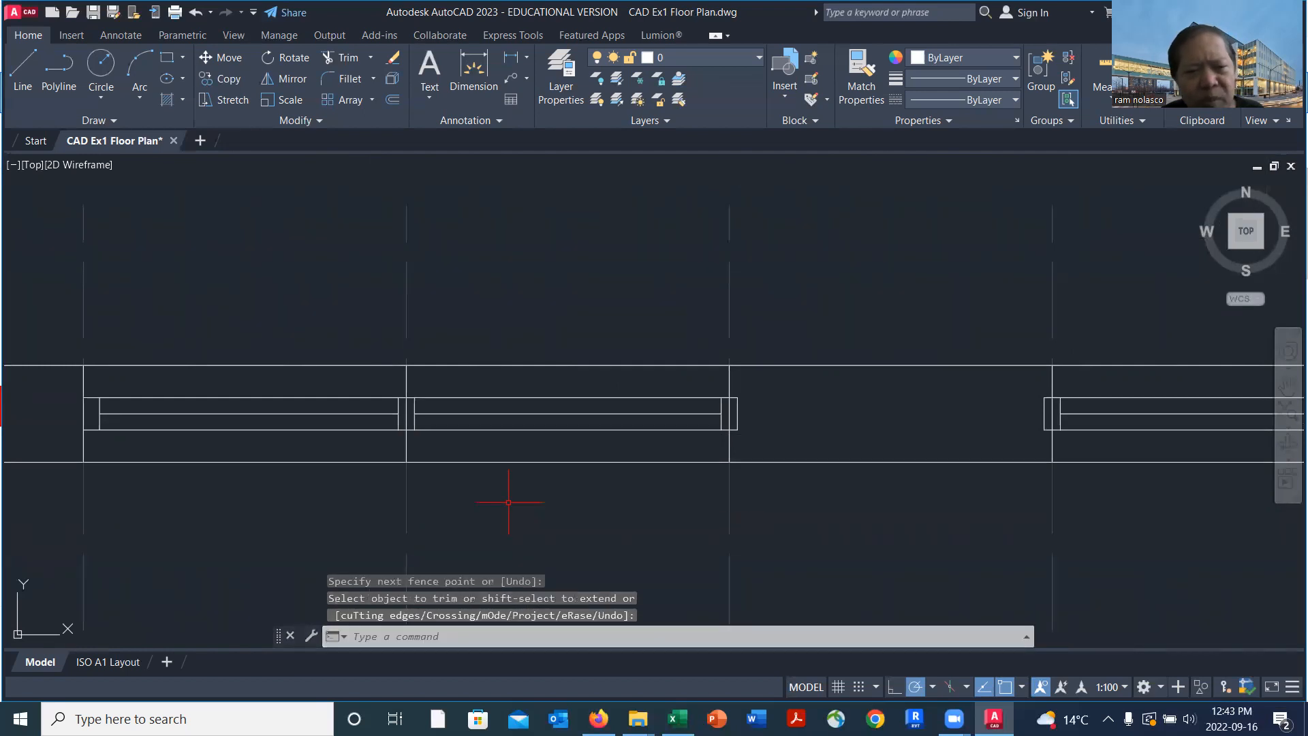
Copy the second bay's three extended glazing lines from their upper-left endpoint to the upper-right corner of the fifth gridline's mullion
text(ct o)
key(Return)
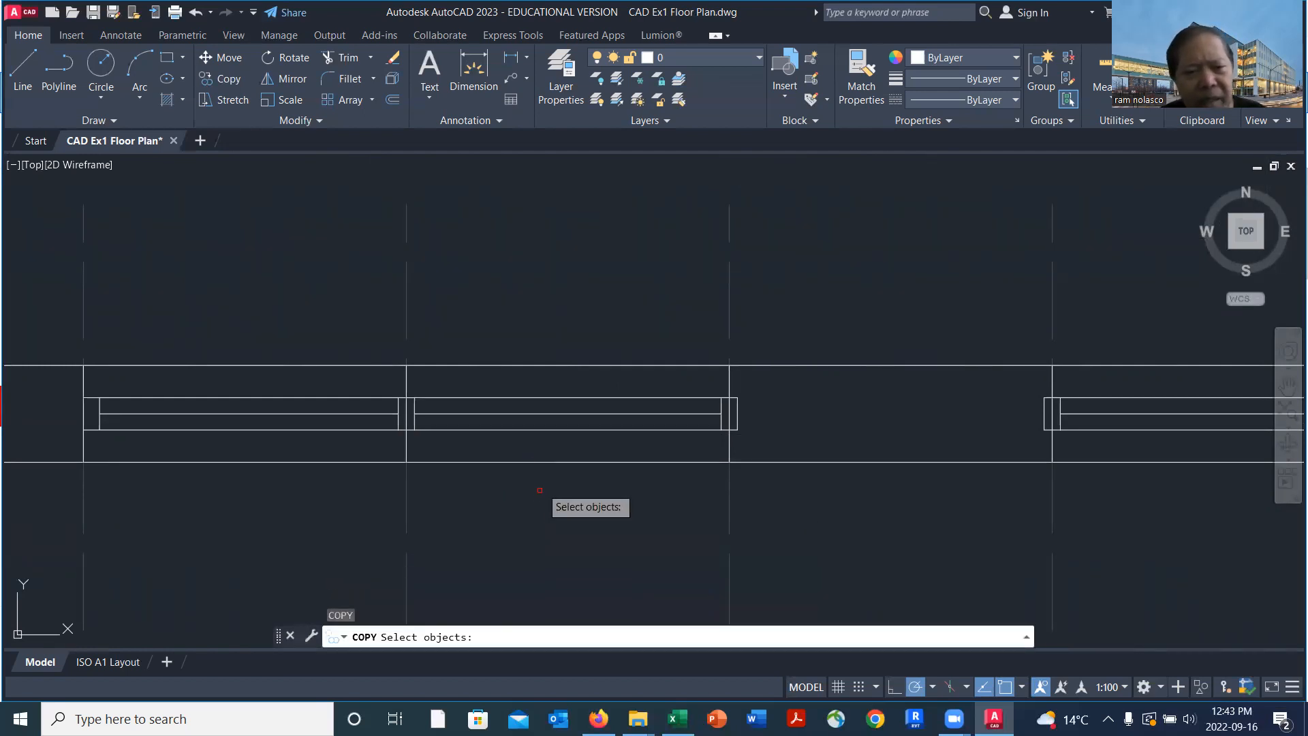
click(594, 436)
click(560, 388)
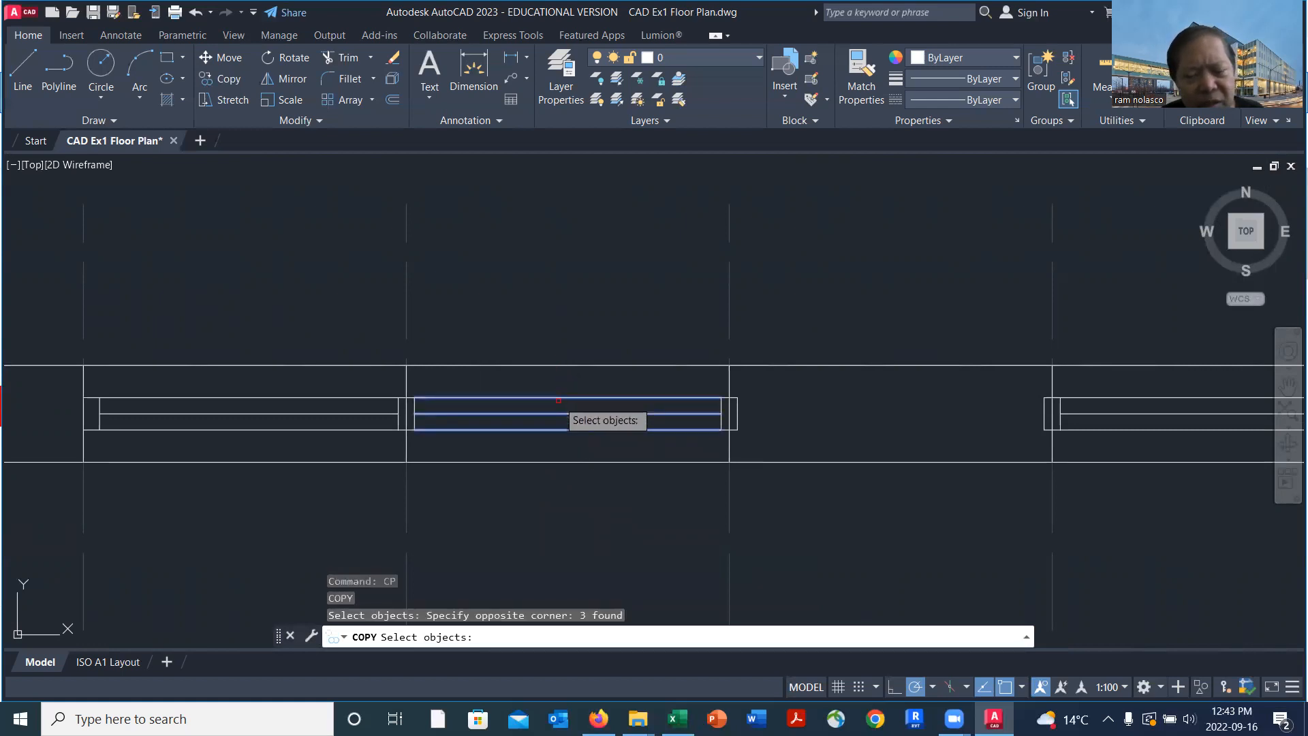
key(Return)
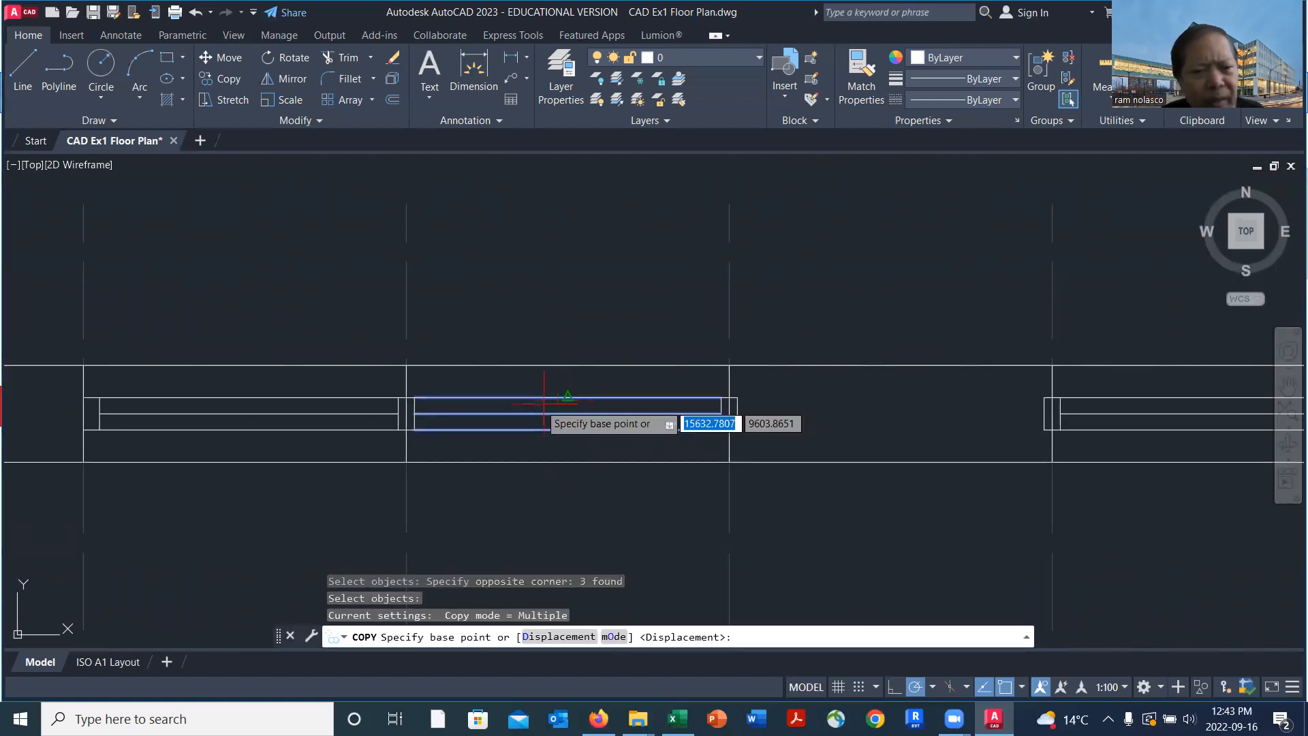
scroll(414, 397, up, 2)
click(413, 398)
middle_drag(403, 383, 576, 415)
scroll(859, 409, up, 4)
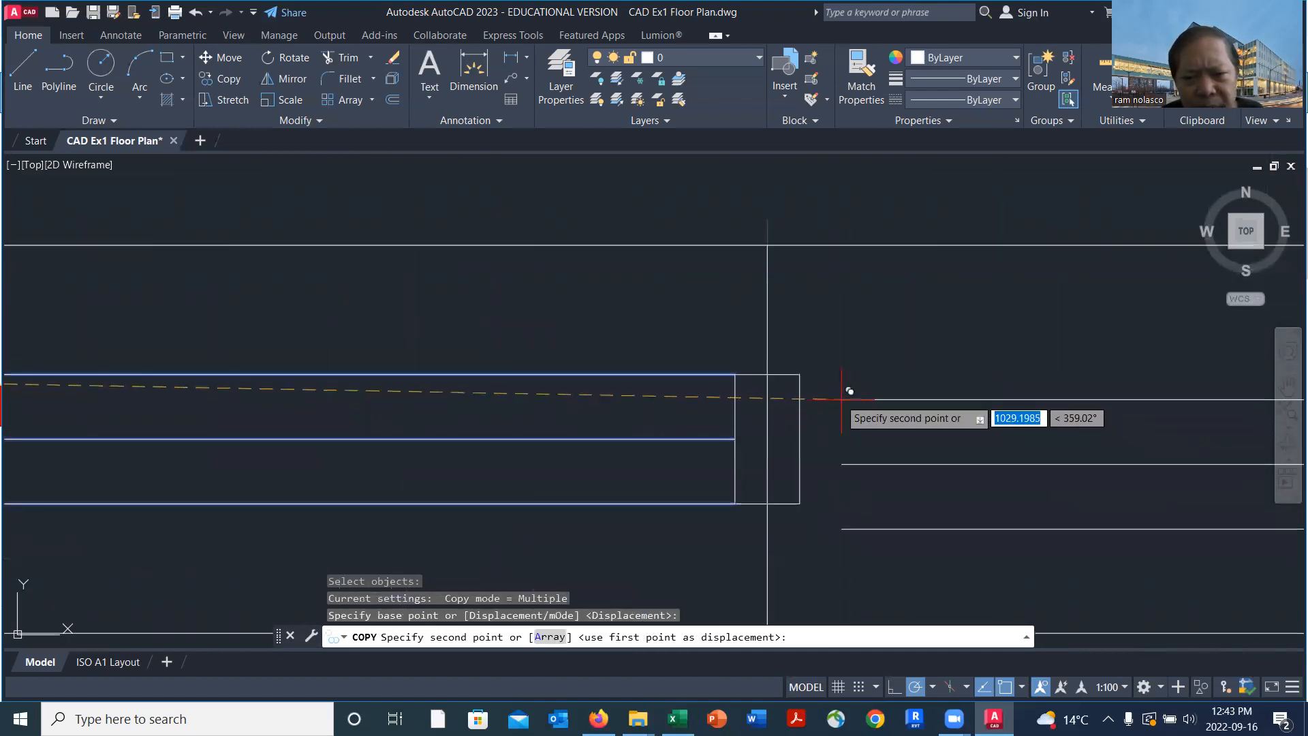
click(803, 373)
scroll(832, 439, down, 4)
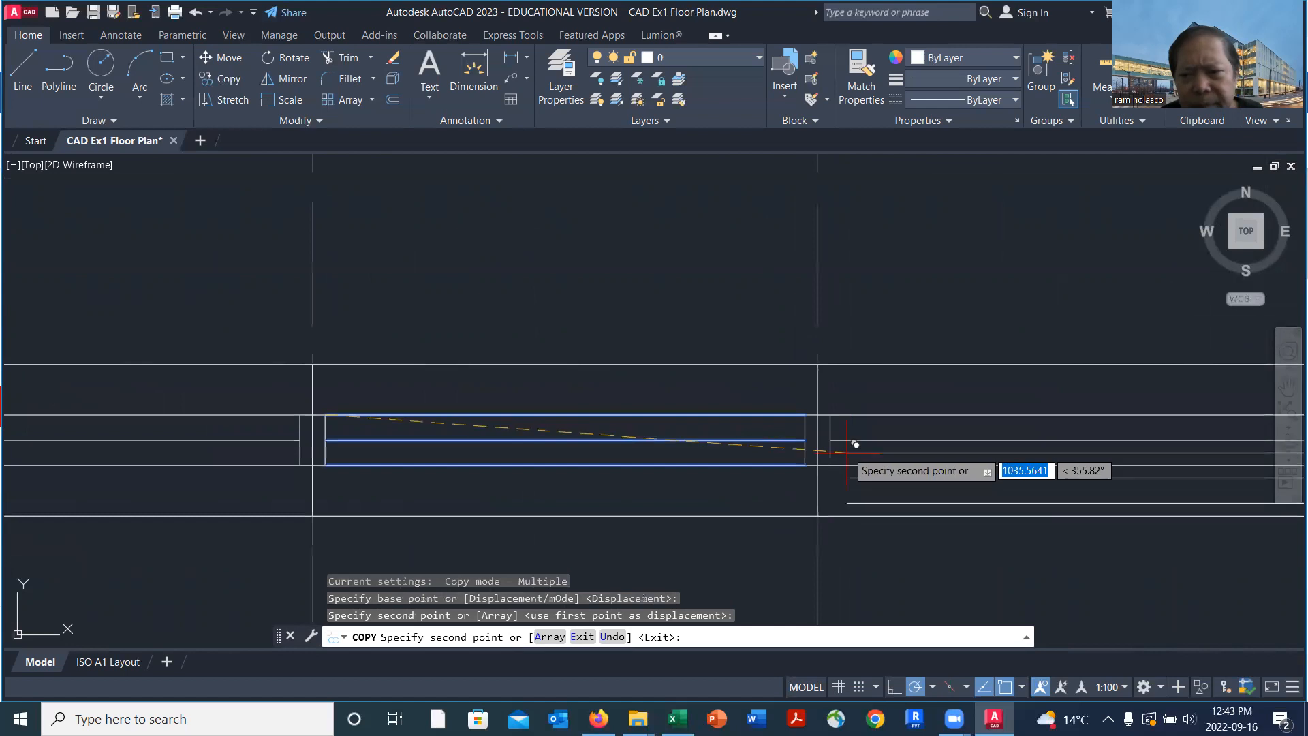
middle_drag(946, 469, 722, 459)
key(Return)
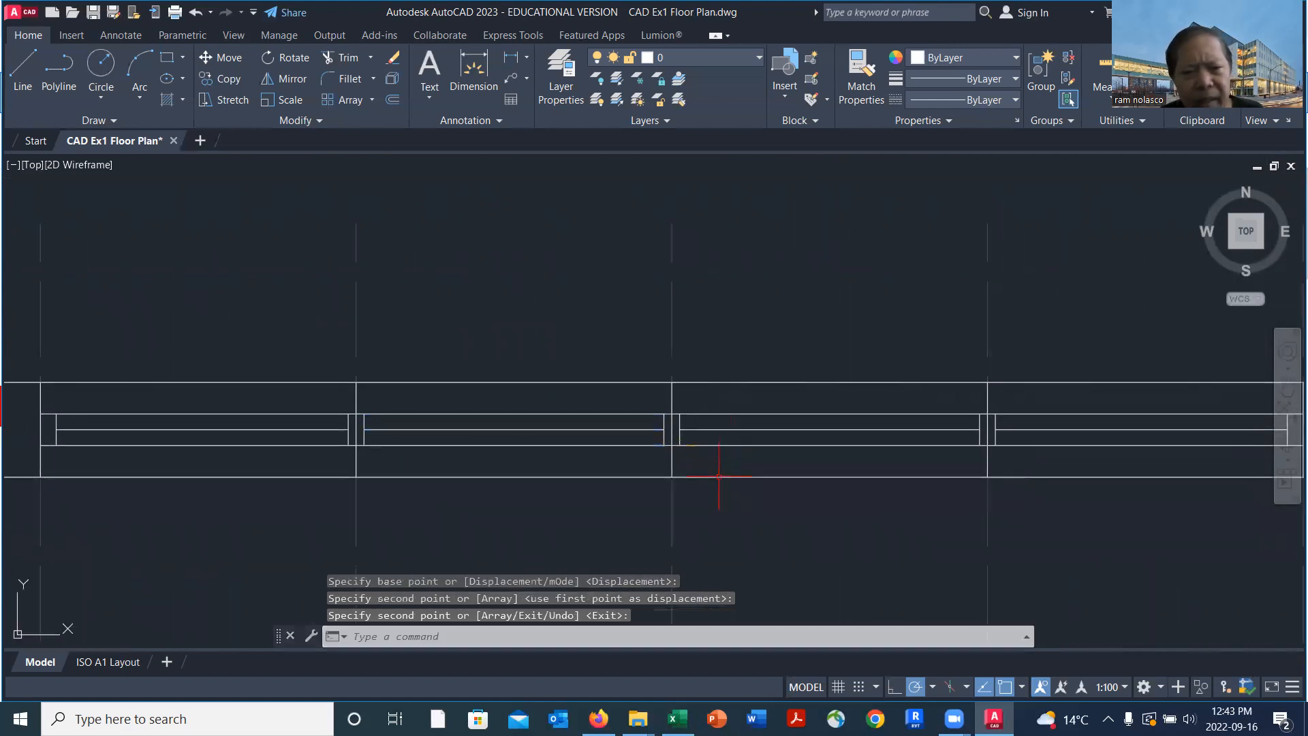
Examine how the third bay's upper glazing line meets the mullions at both ends
click(831, 413)
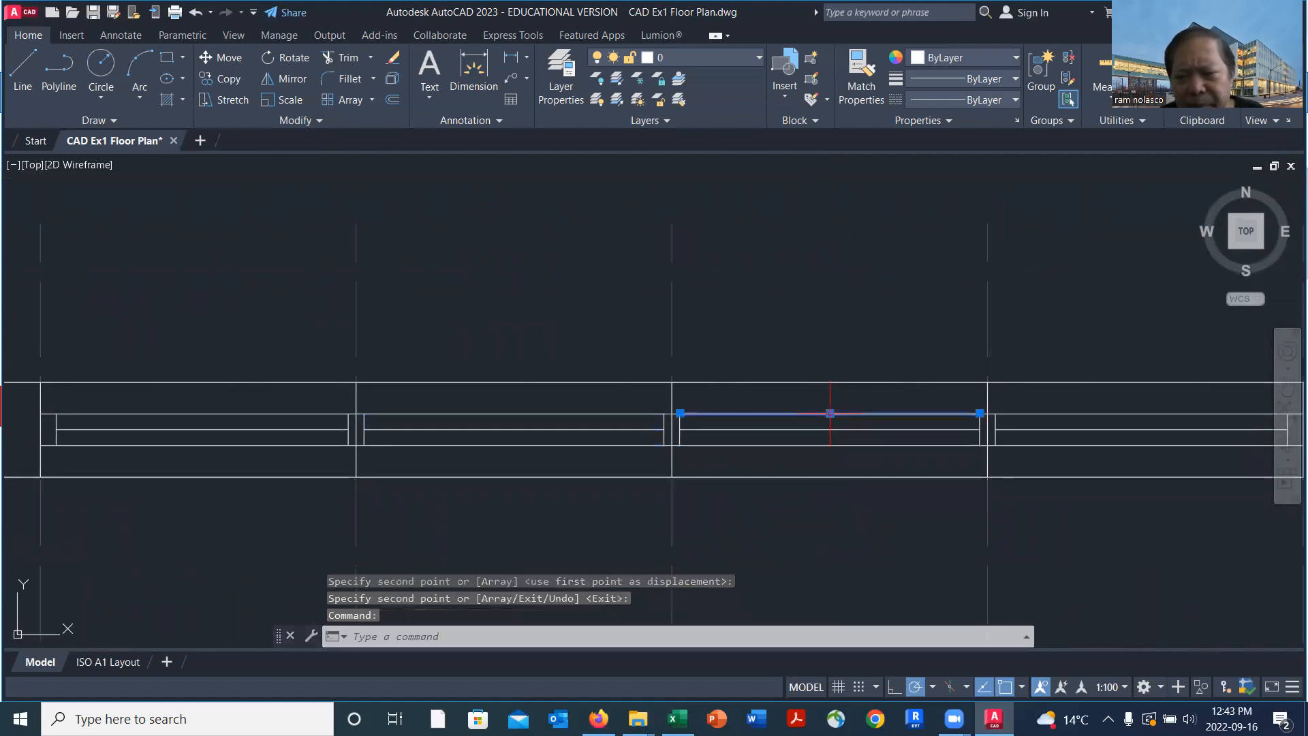
scroll(911, 414, up, 4)
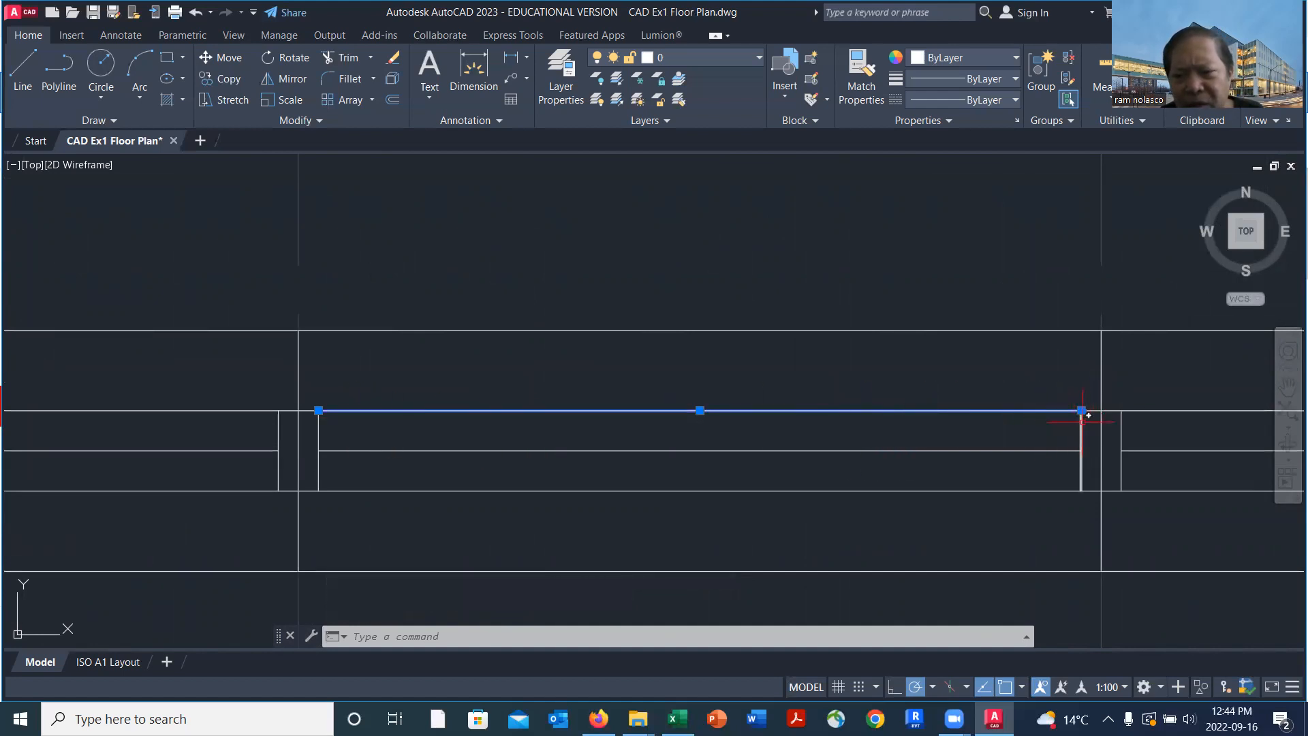
scroll(1087, 413, up, 3)
scroll(1030, 414, down, 7)
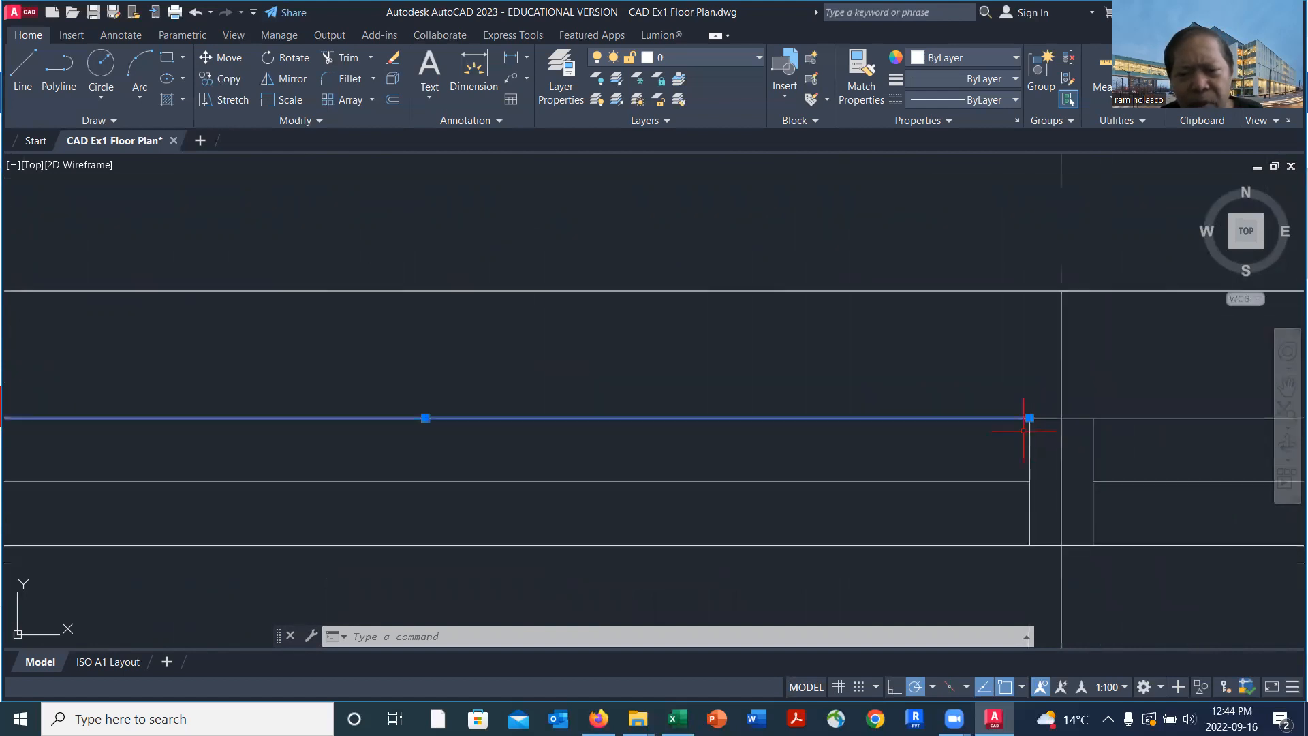
middle_drag(940, 482, 823, 438)
scroll(817, 476, down, 2)
middle_drag(797, 502, 726, 460)
scroll(694, 445, up, 2)
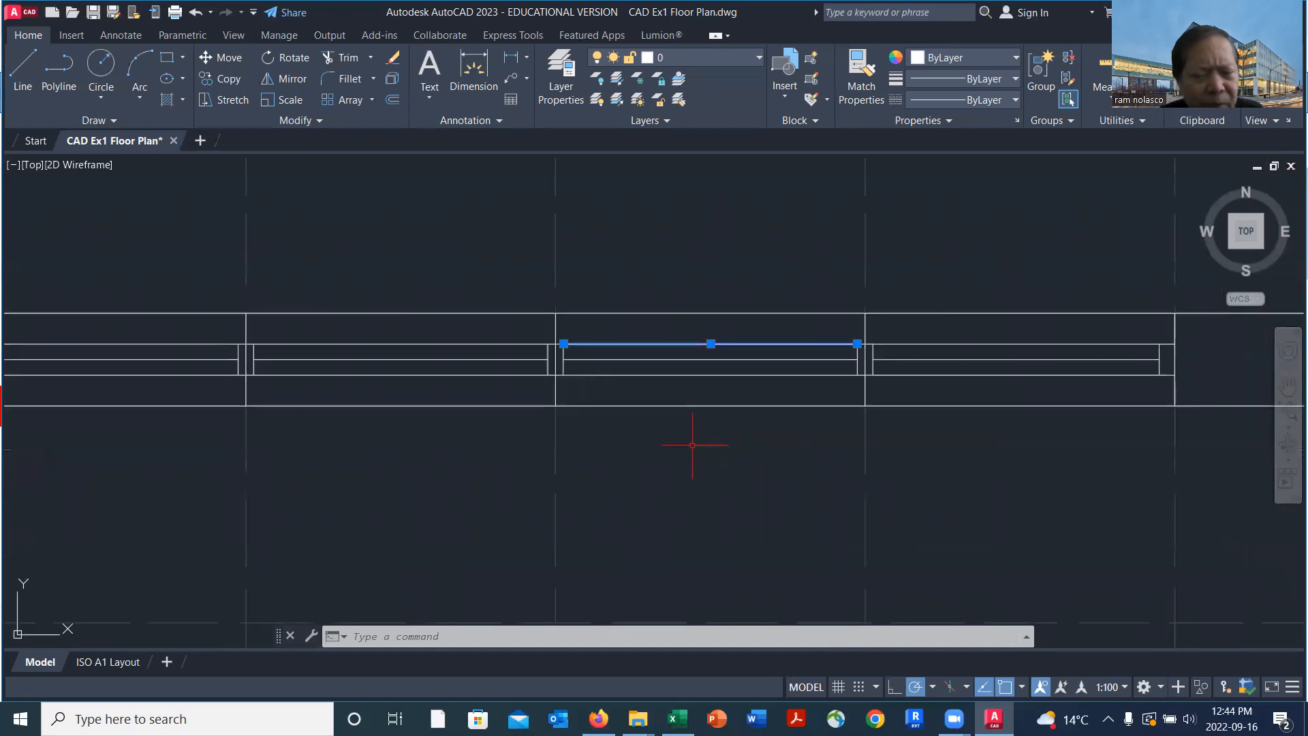
key(Escape)
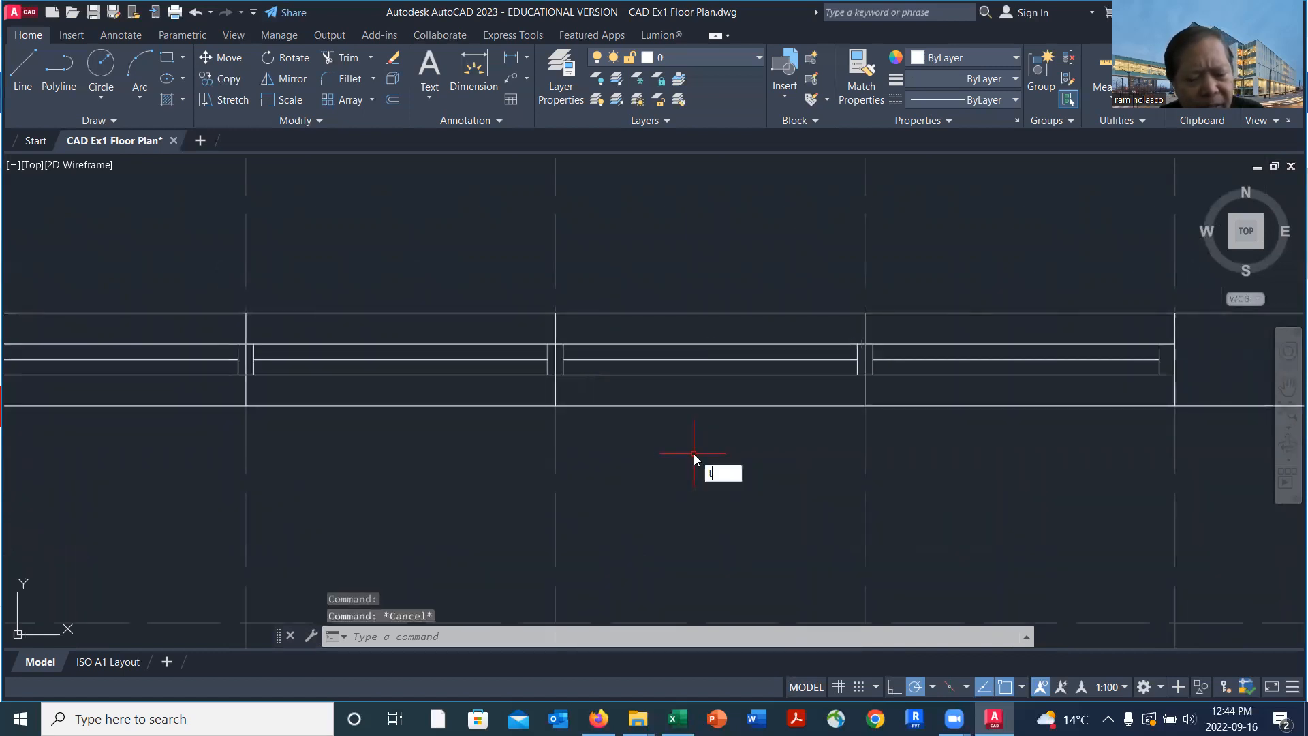
Trim away the upper and lower wall lines across the top window's first and fourth bays
text(tr)
key(Return)
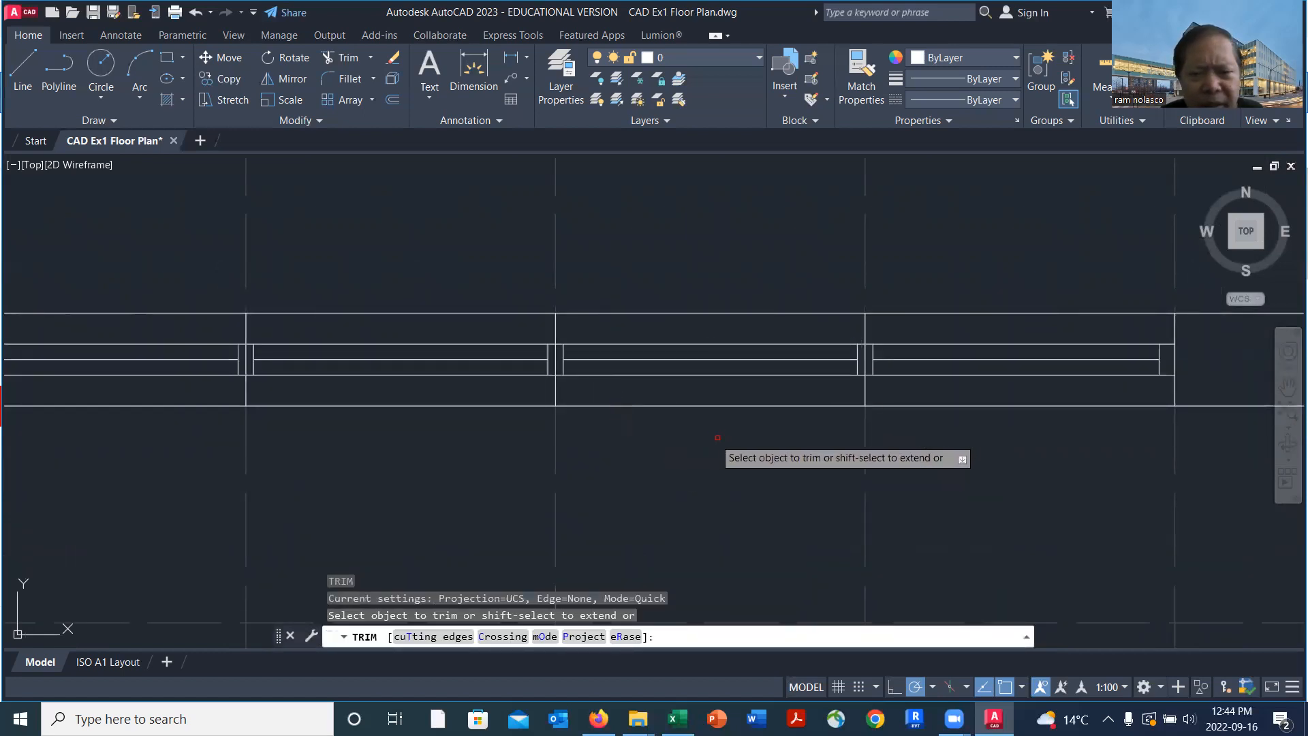
scroll(778, 450, down, 2)
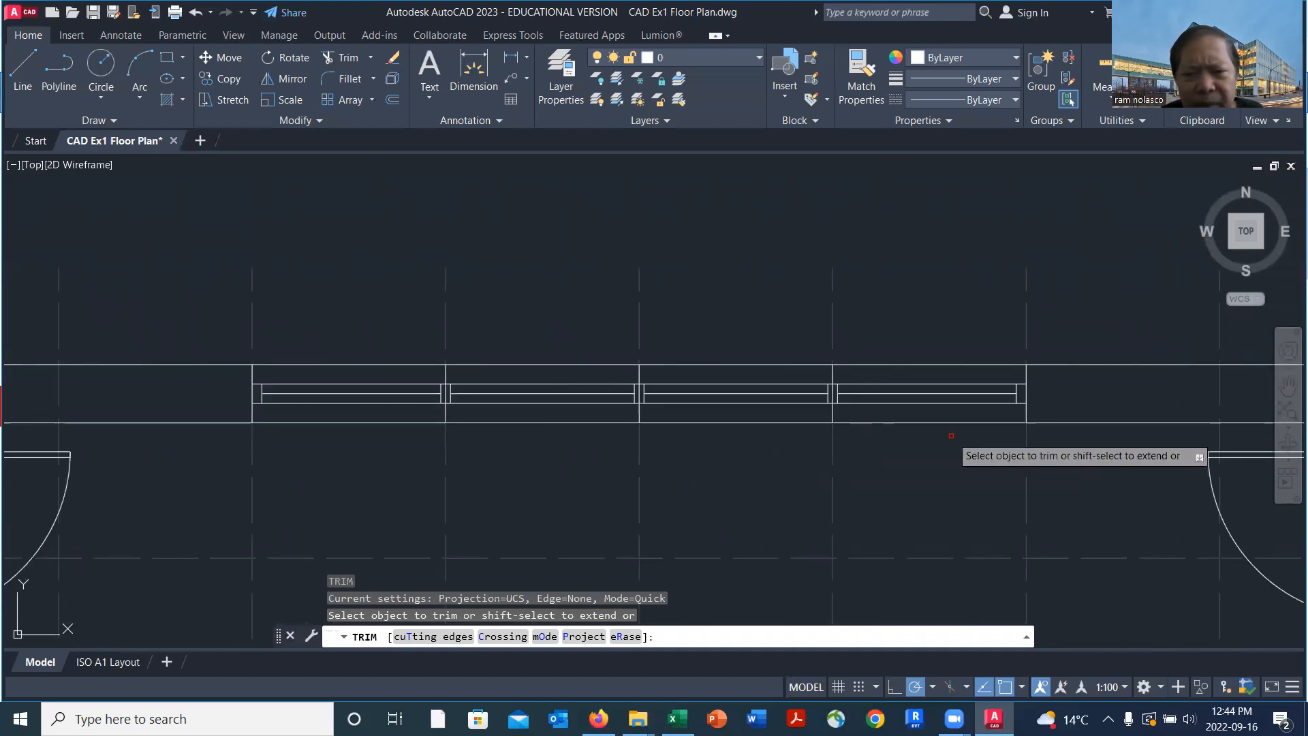
click(327, 364)
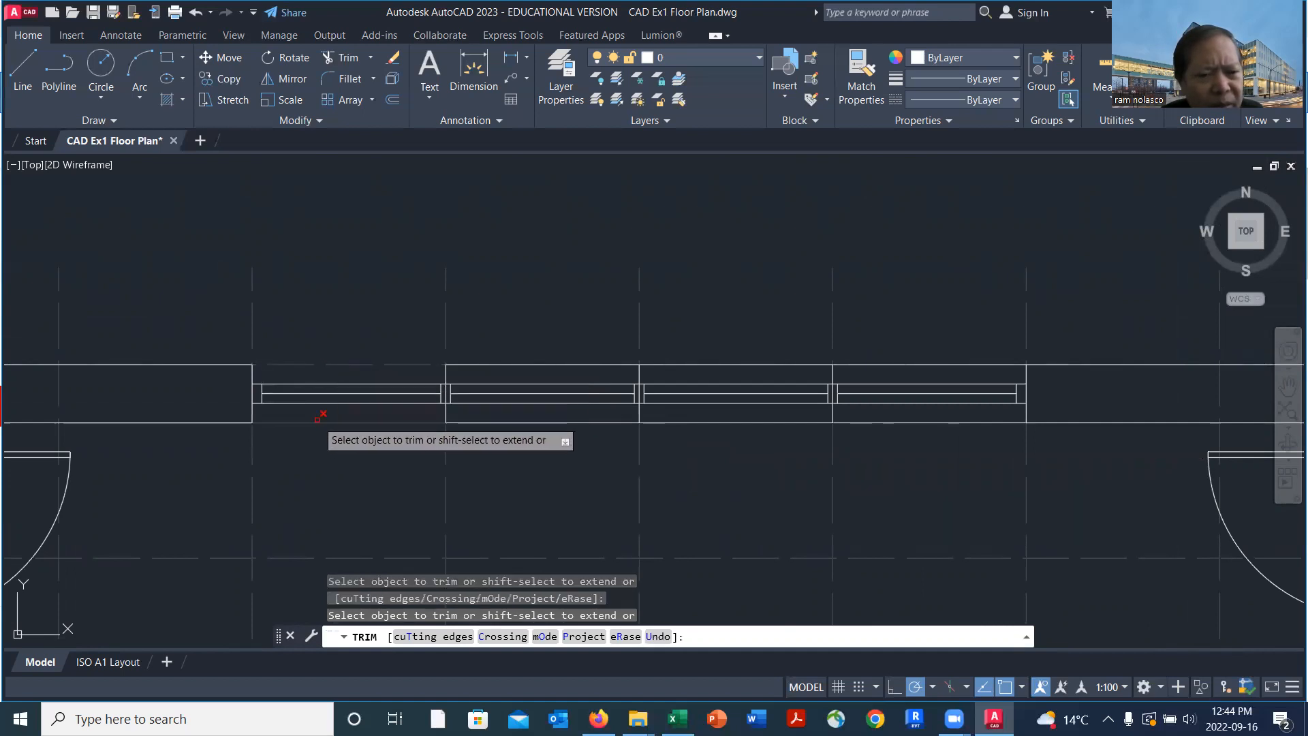
click(977, 421)
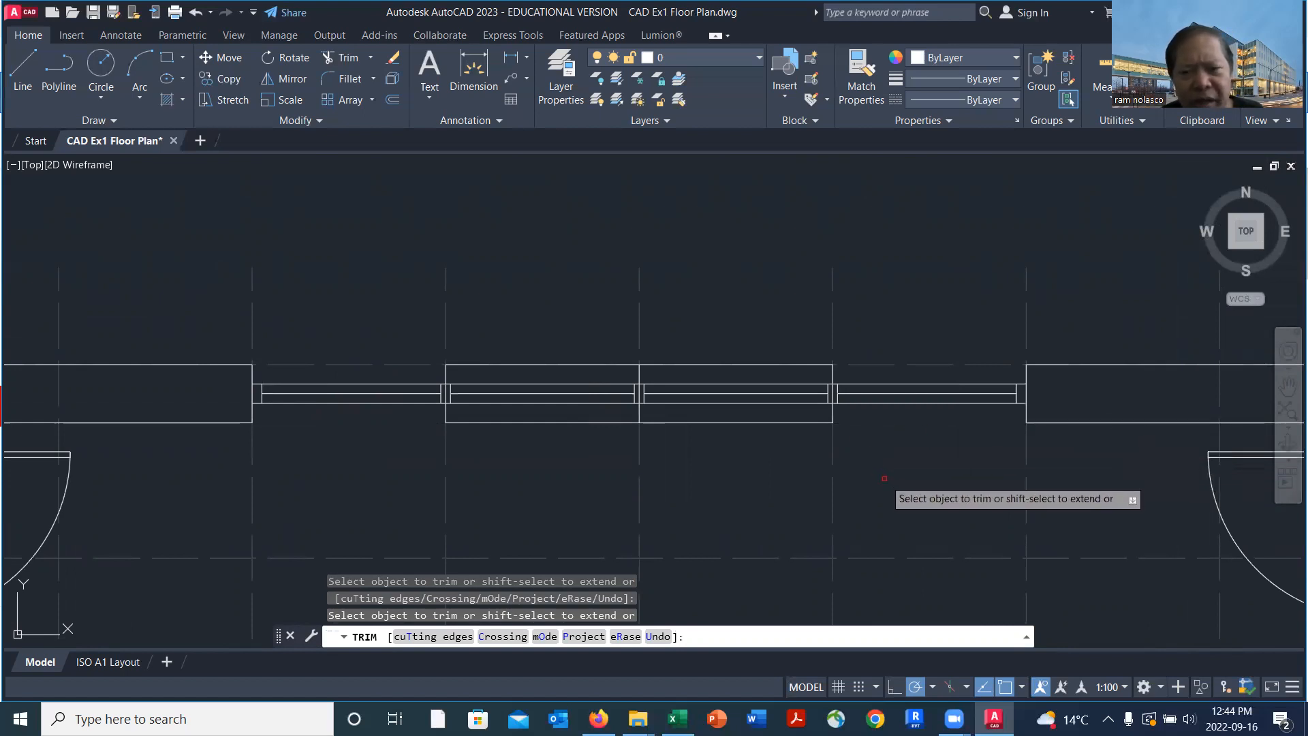
key(Return)
Erase the remaining wall lines across the two middle bays and the wall's cross lines at the three mullions
text(e)
key(Return)
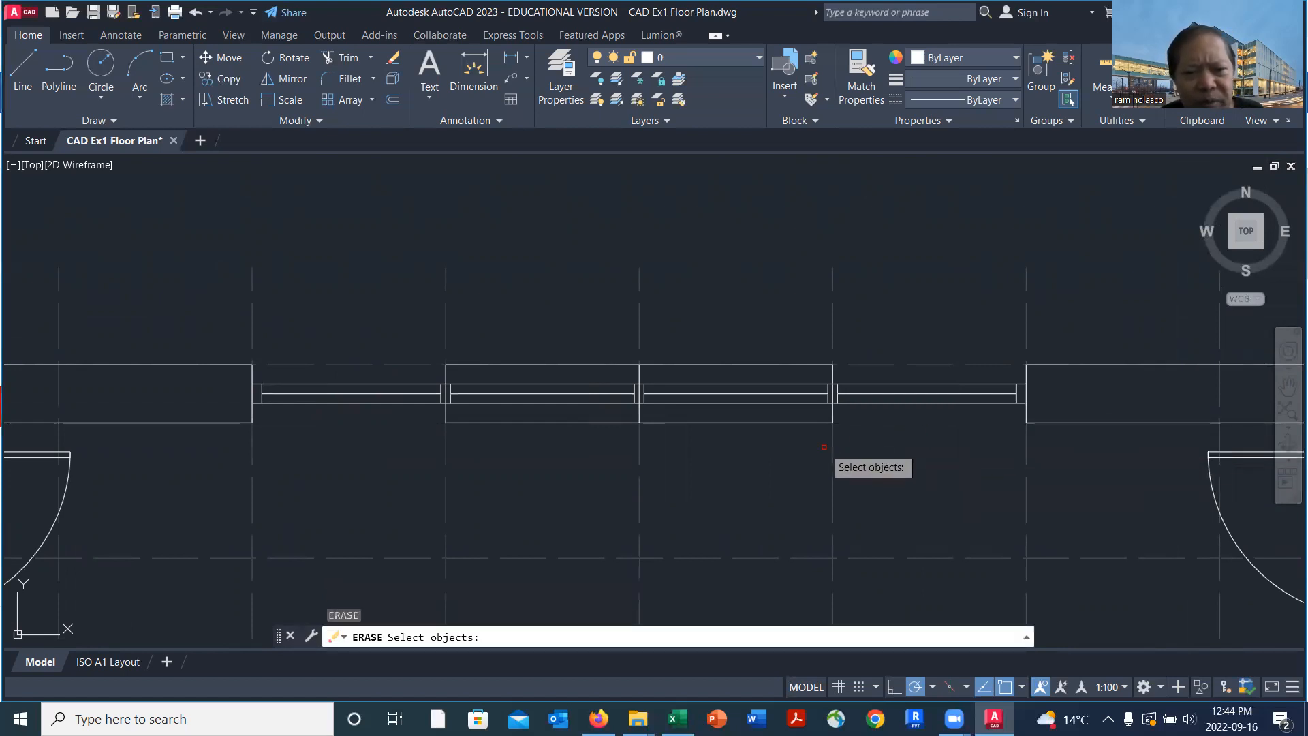
click(889, 309)
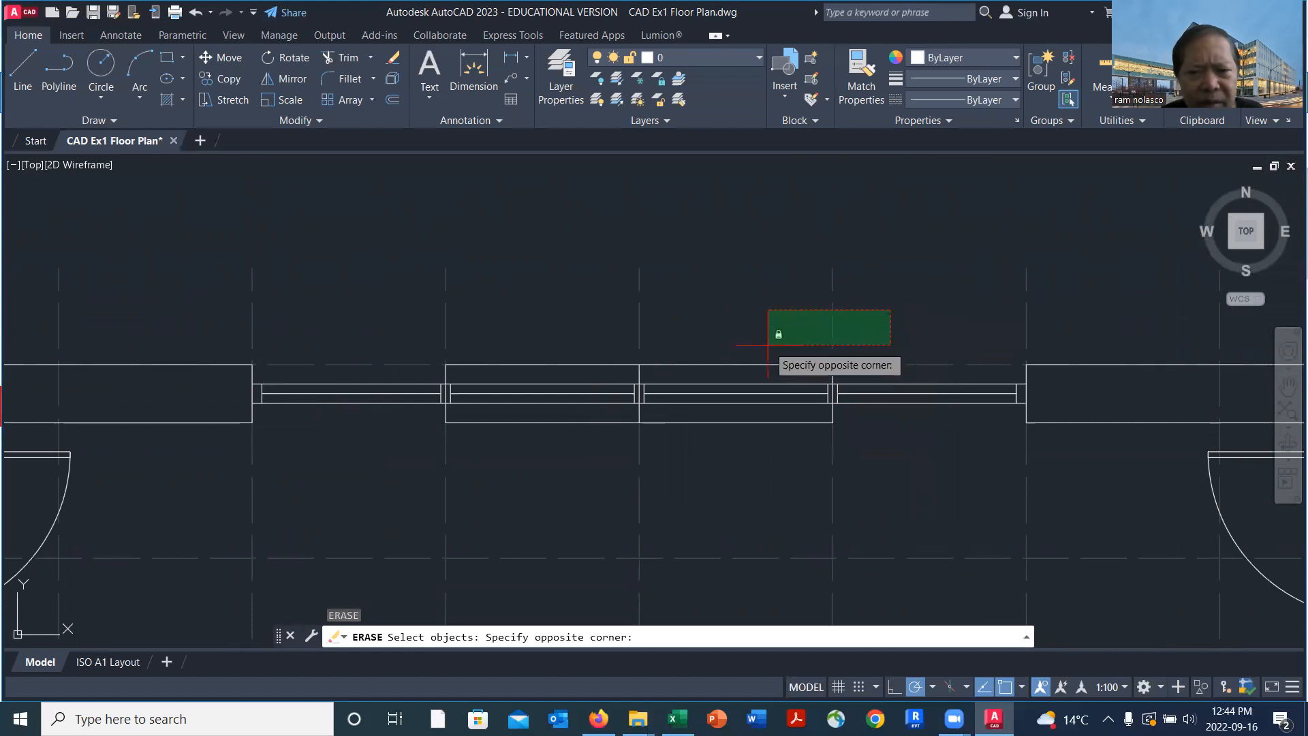
click(415, 372)
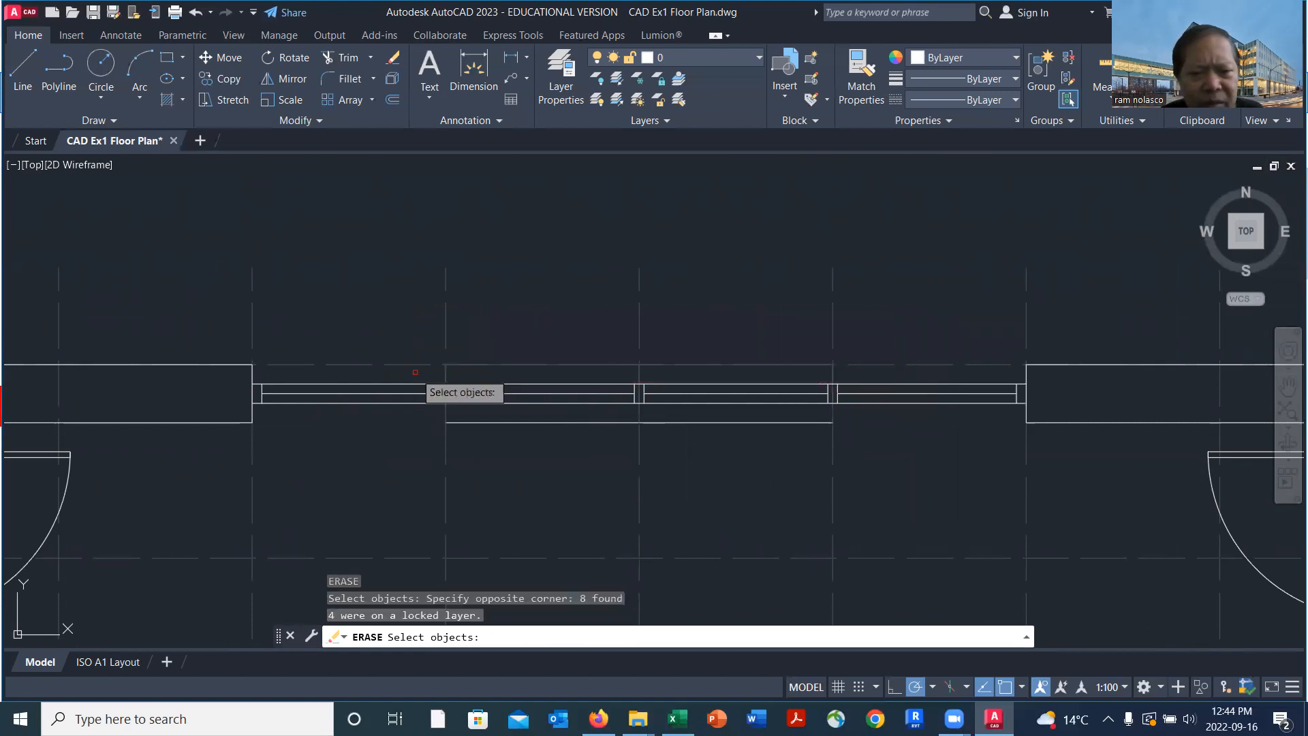
click(797, 421)
key(Return)
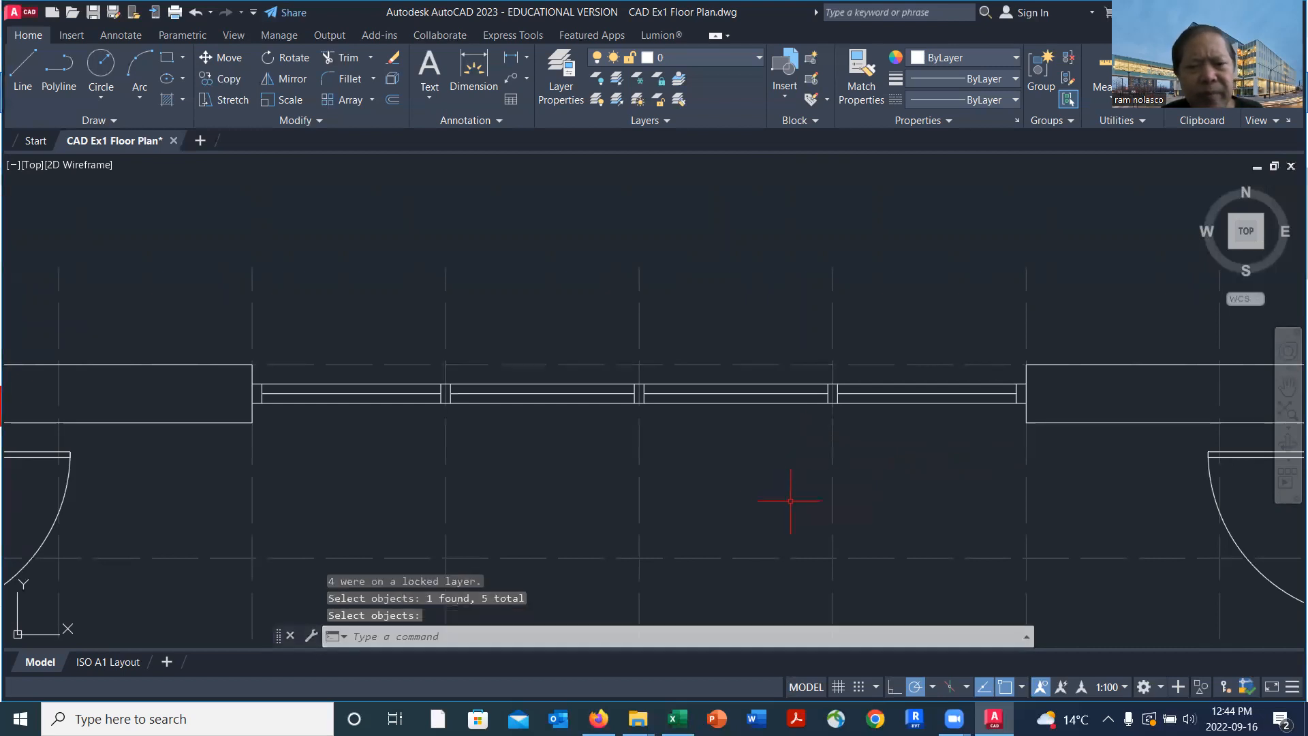
scroll(797, 511, down, 5)
middle_drag(808, 564, 727, 278)
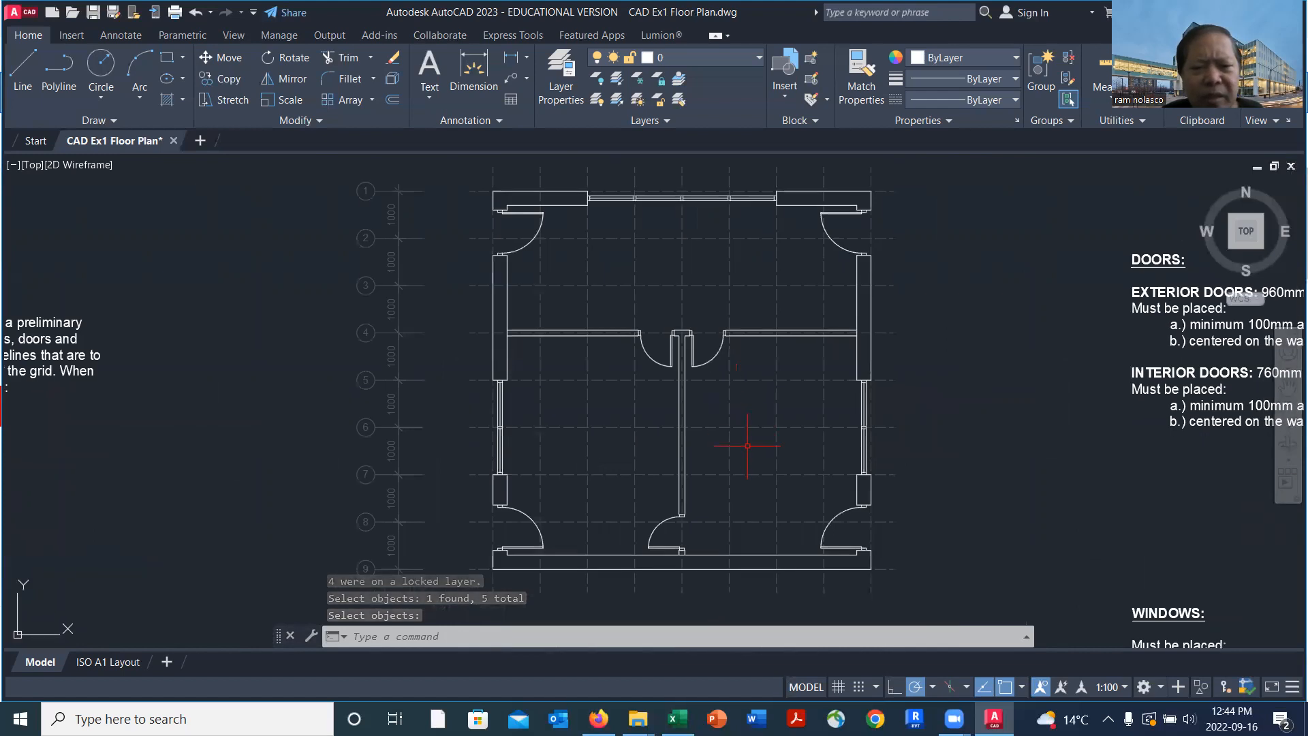